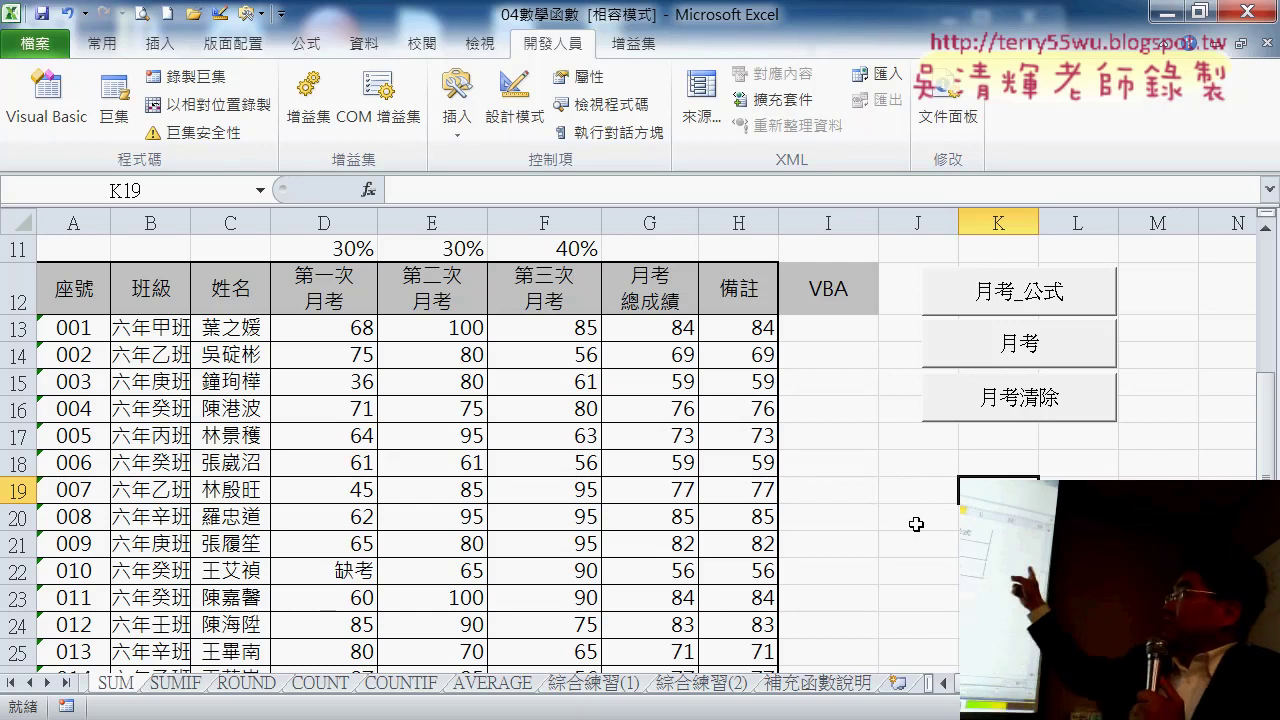
Run the 月考_公式 macro to fill column I with SUMPRODUCT formulas, then inspect I13's 84.4 result.
left_click(1043, 300)
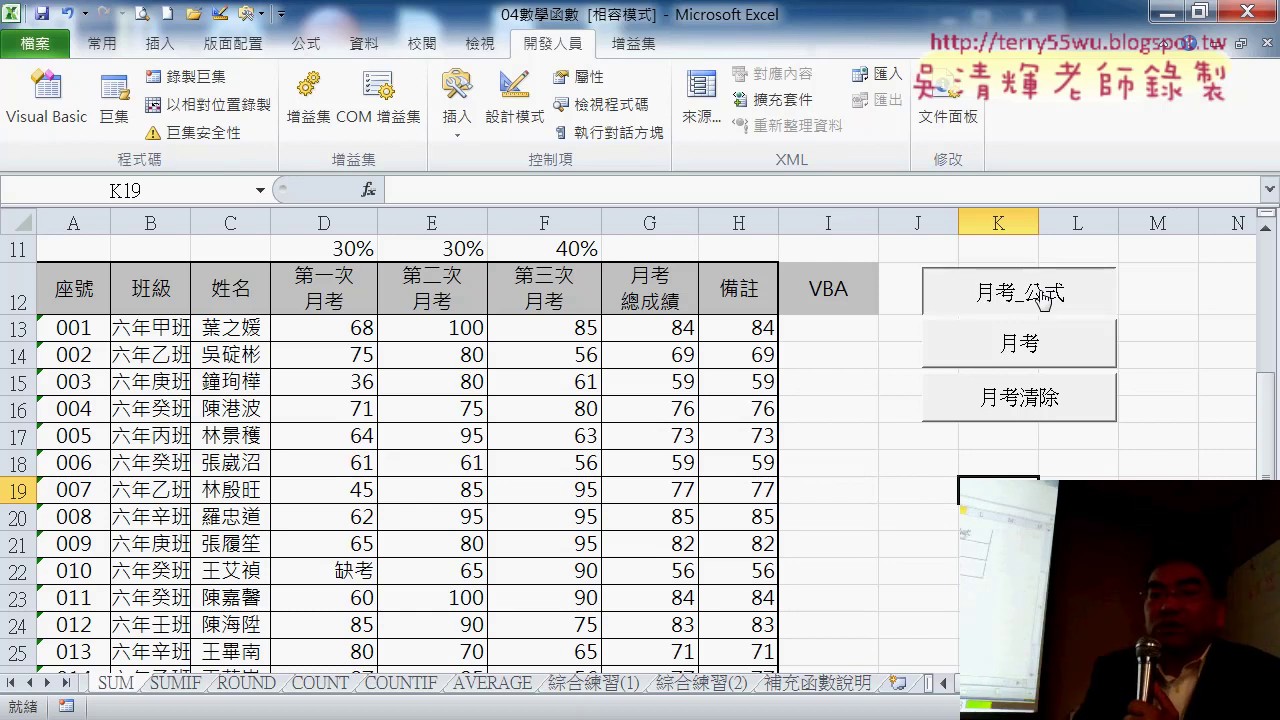
left_click(842, 332)
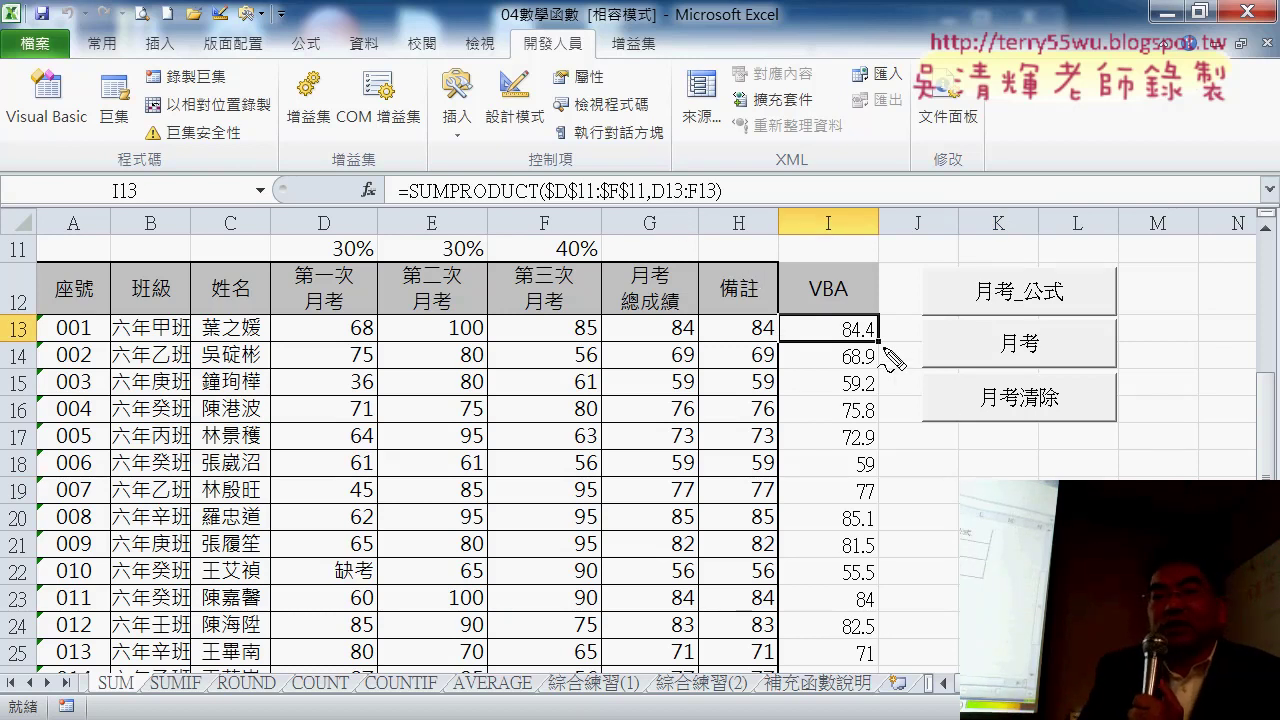
left_click_drag(880, 349, 866, 362)
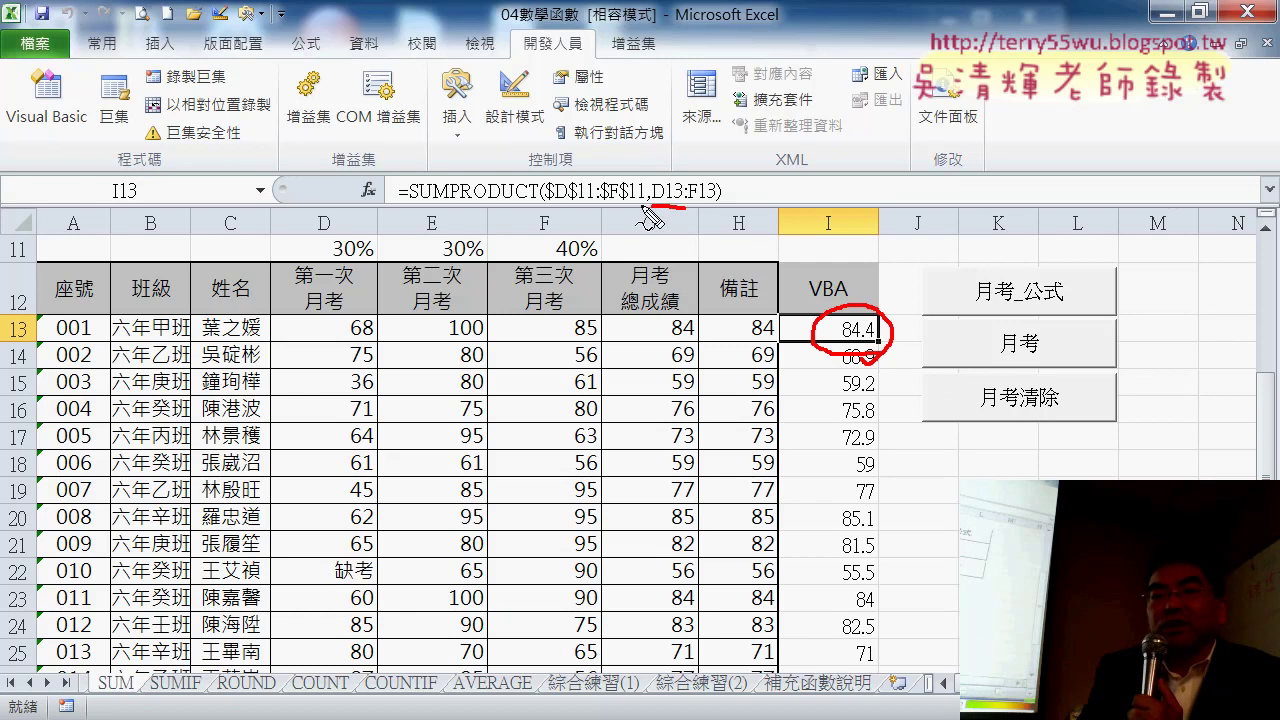
left_click_drag(666, 208, 712, 215)
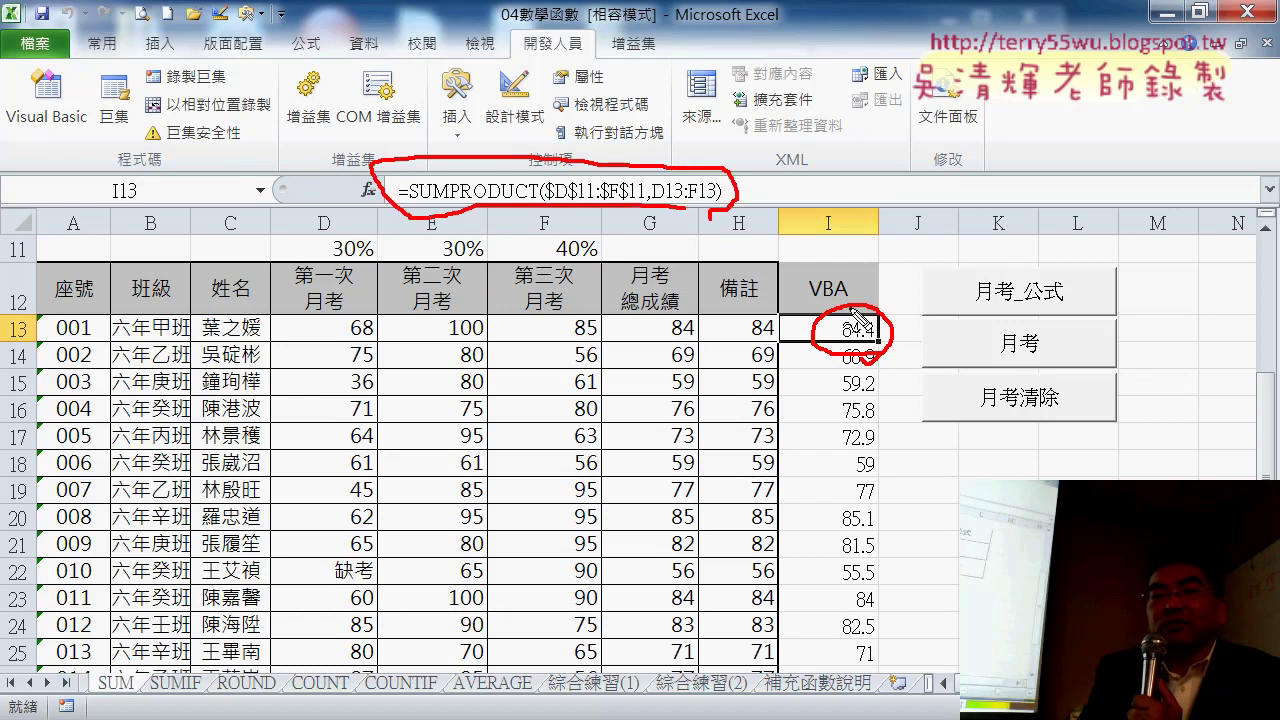
mouse_move(855, 310)
left_mouse_down()
mouse_move(745, 222)
mouse_move(787, 230)
left_mouse_up()
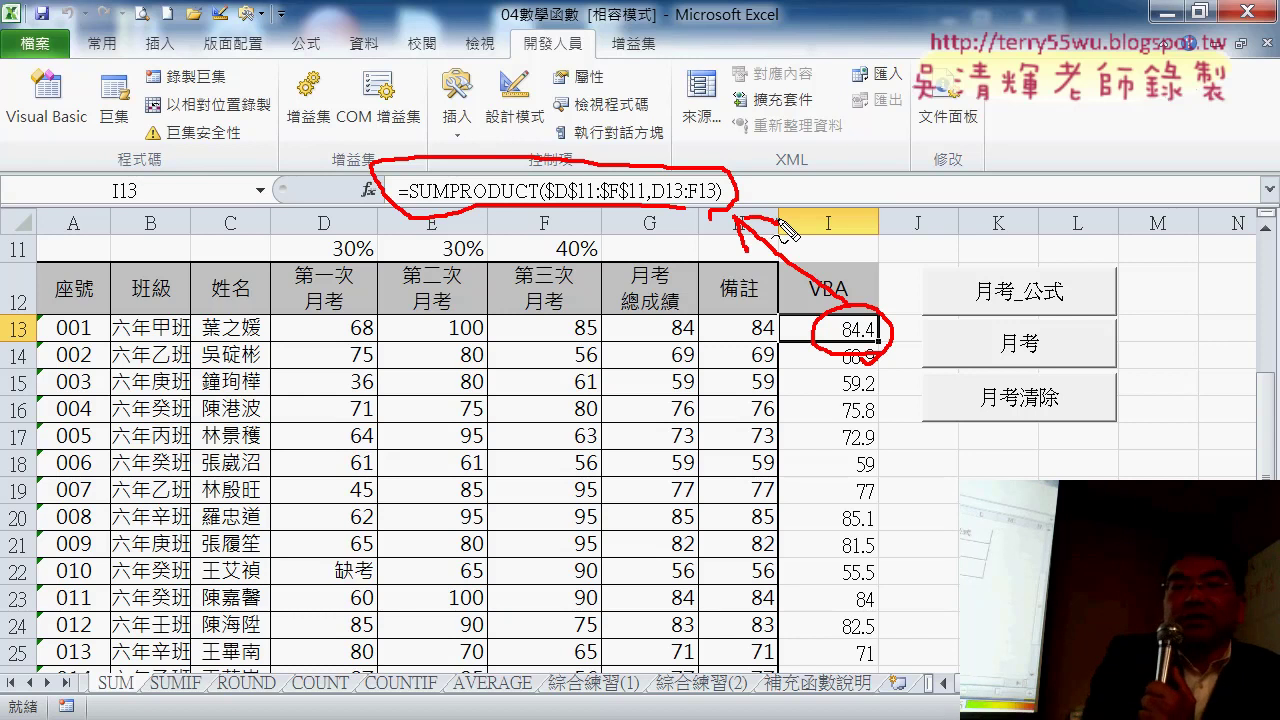
key("Escape")
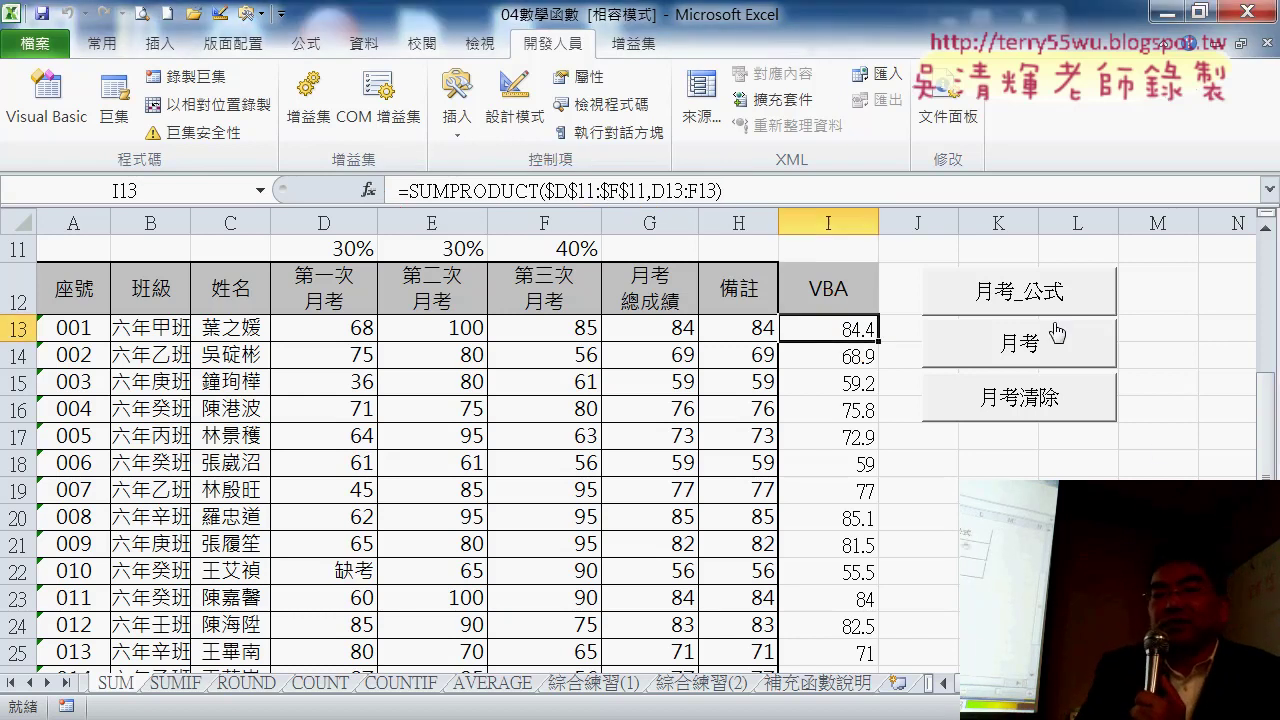
Run the 月考 macro so column I holds static values, I13 showing plain 84.4.
left_click(1040, 345)
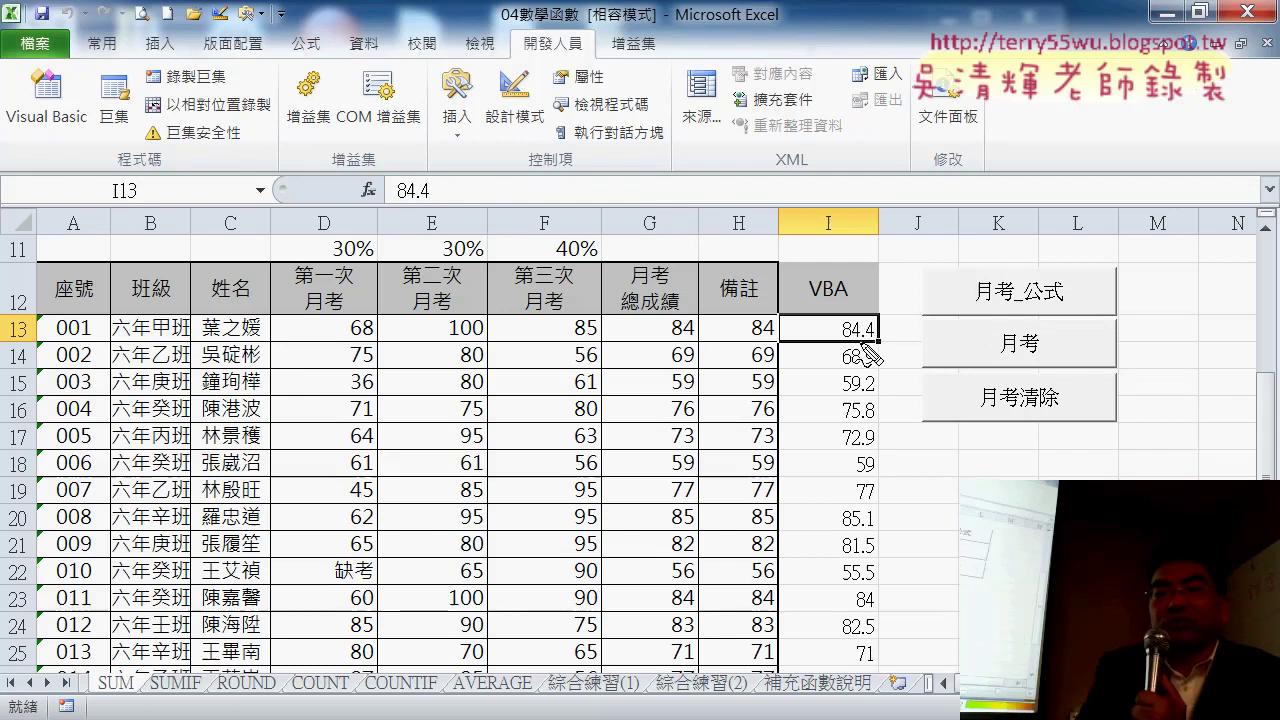
key("ctrl+2")
left_click_drag(862, 349, 872, 300)
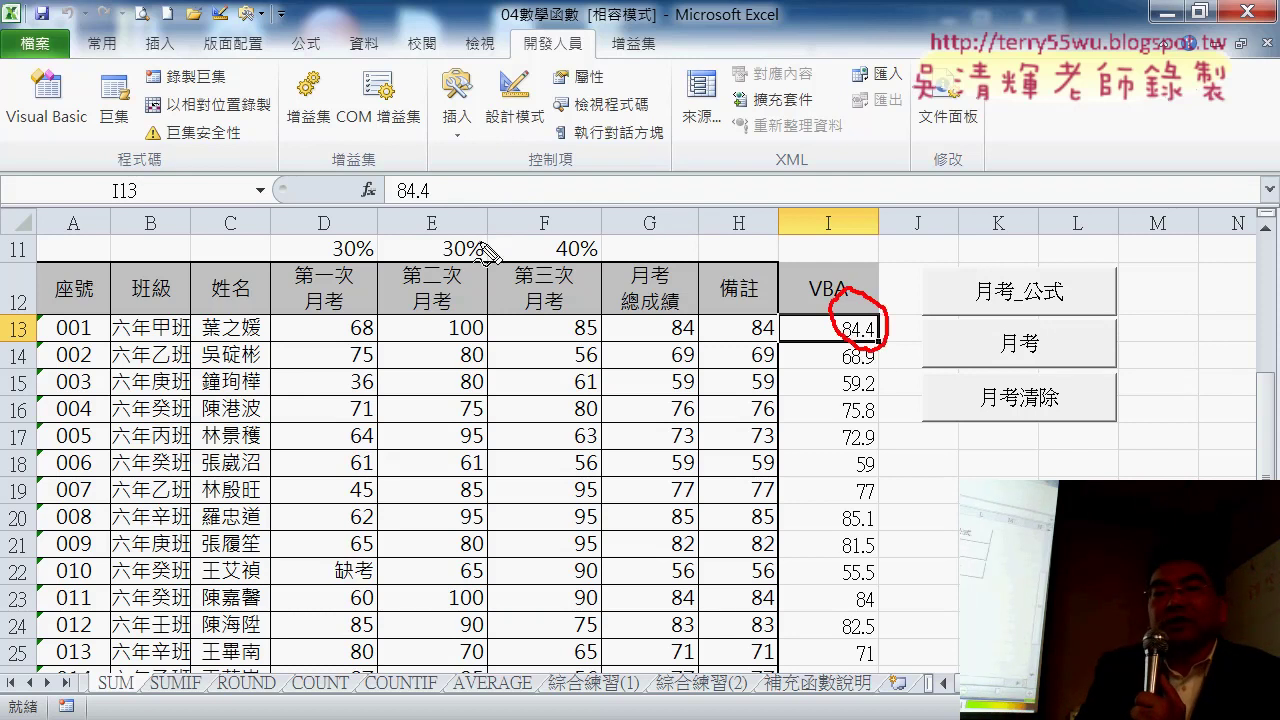
left_click_drag(405, 166, 448, 215)
left_click_drag(1062, 295, 962, 300)
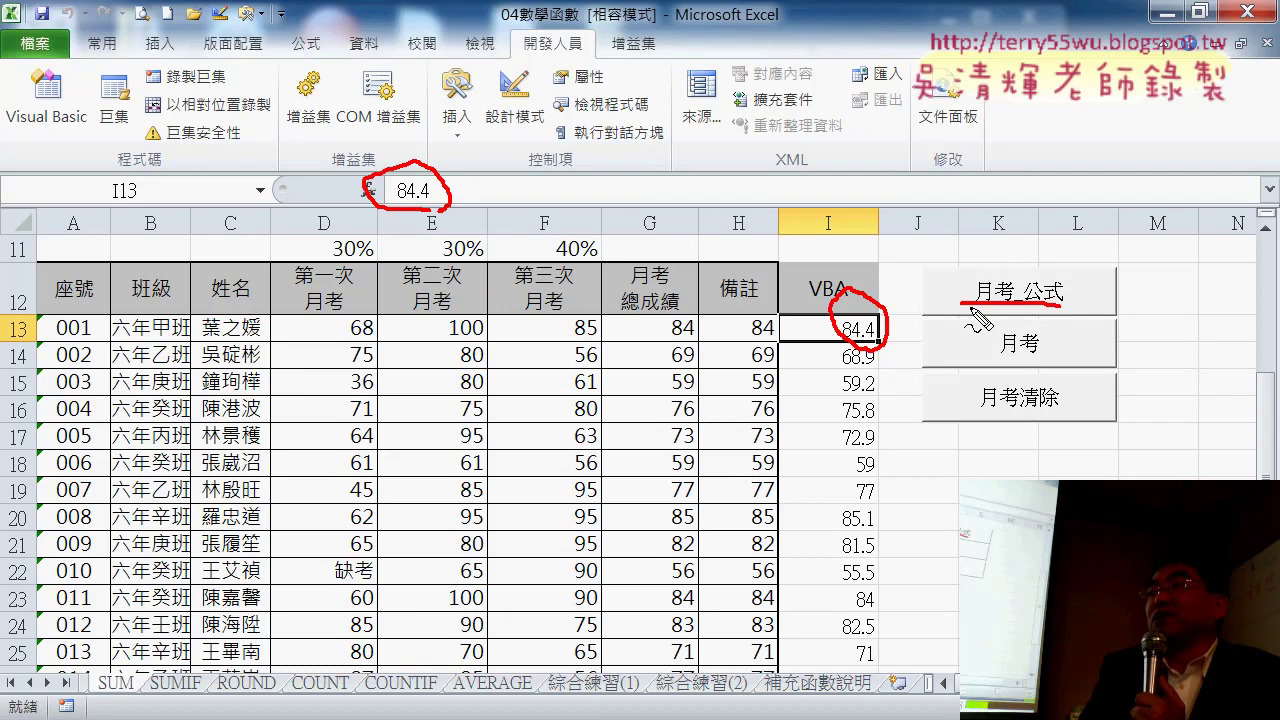
left_click_drag(1044, 362, 1000, 364)
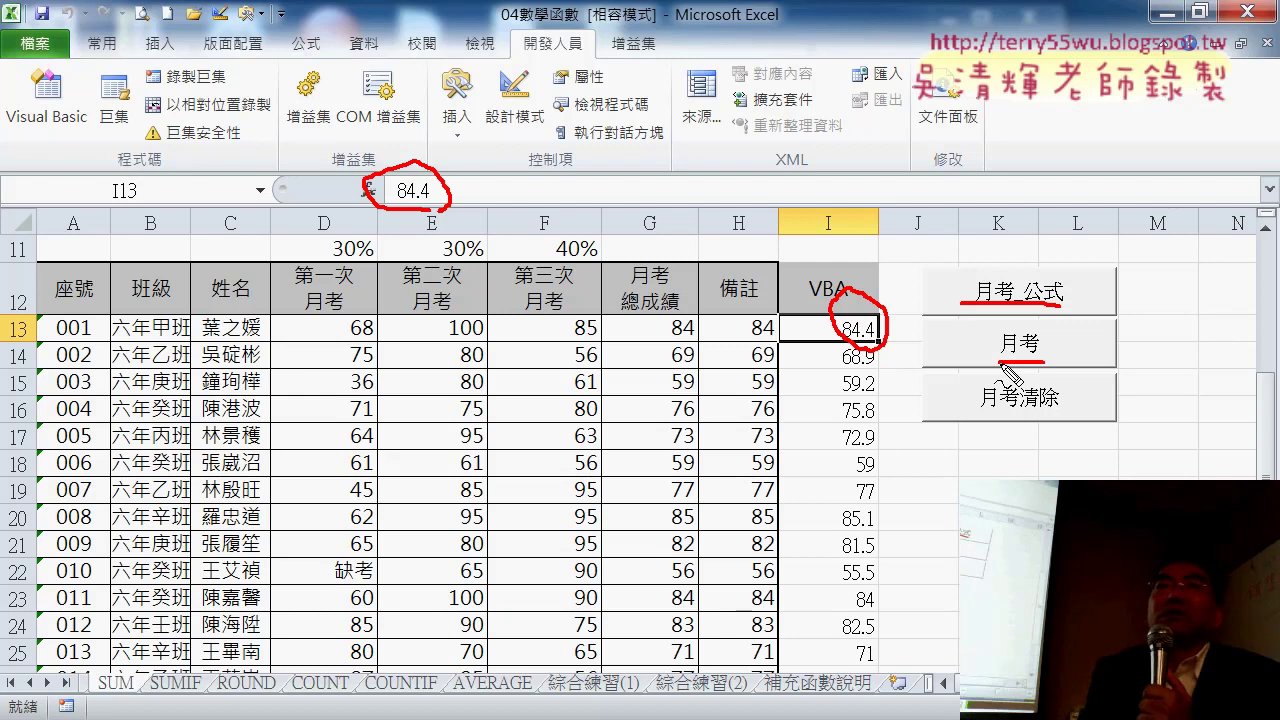
key("Escape")
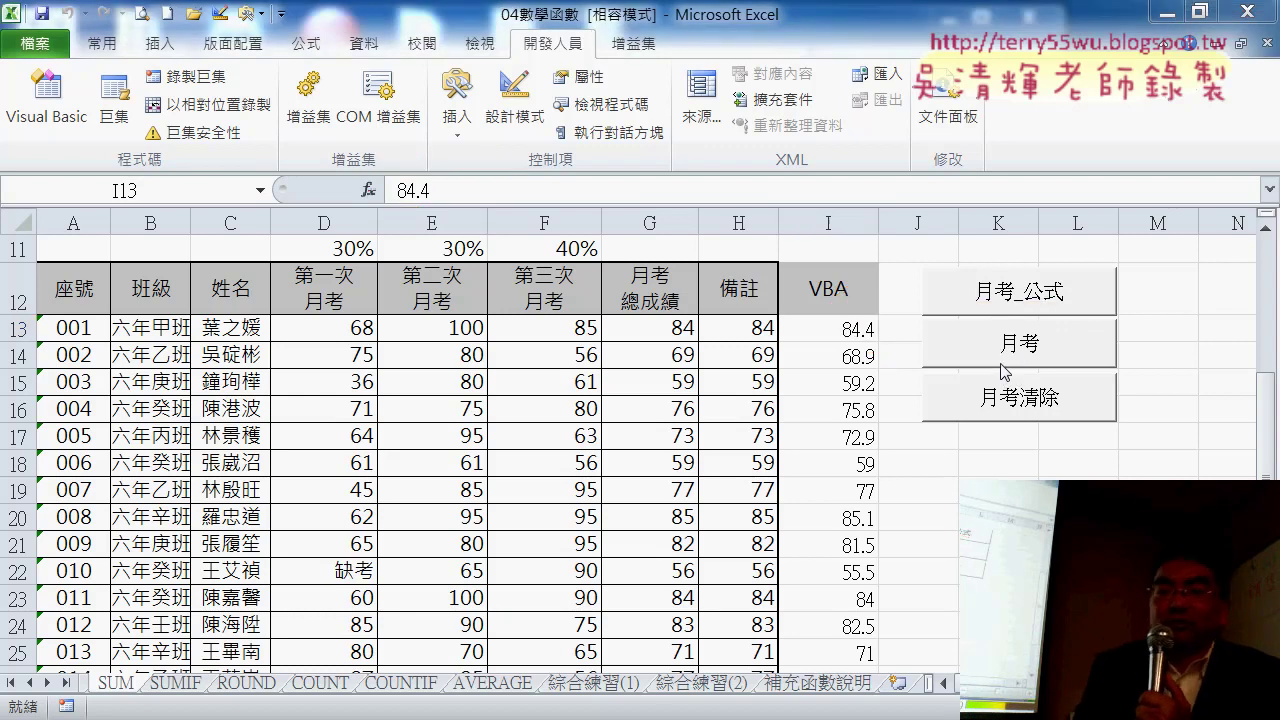
Run the 月考清除 macro to empty column I and scroll the sheet to confirm.
left_click(1022, 412)
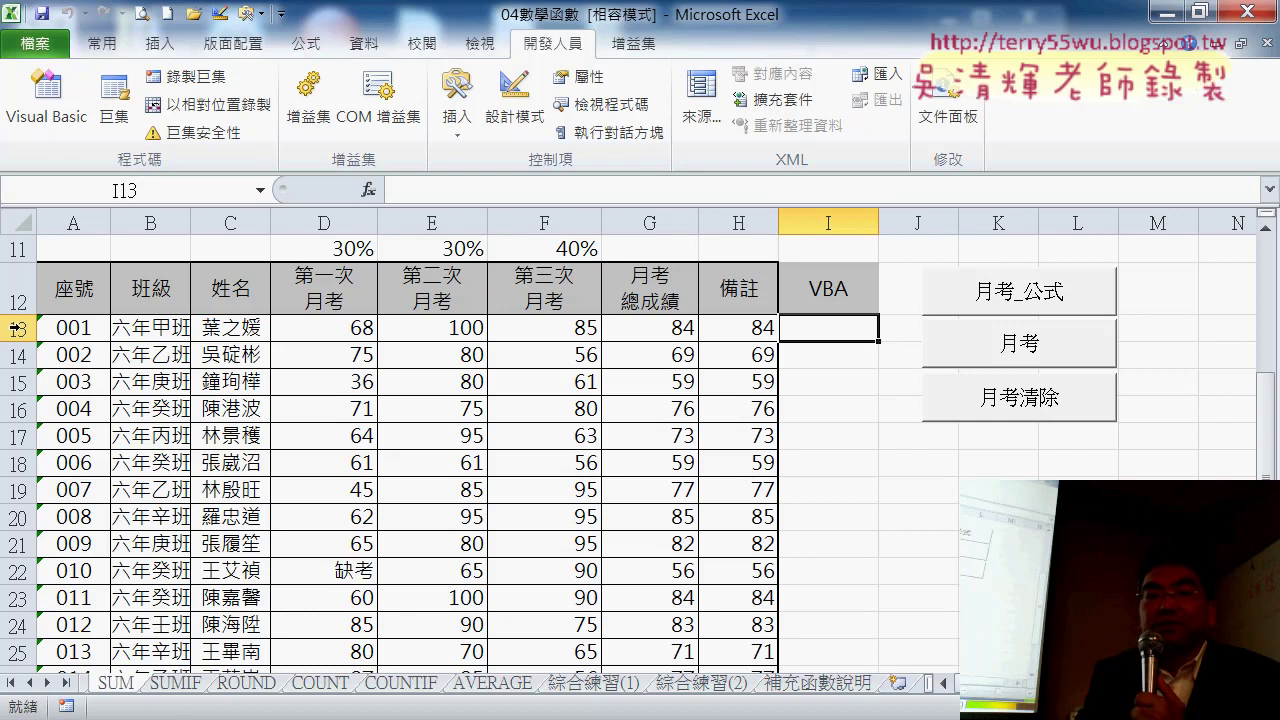
scroll(77, 490, "down", 1)
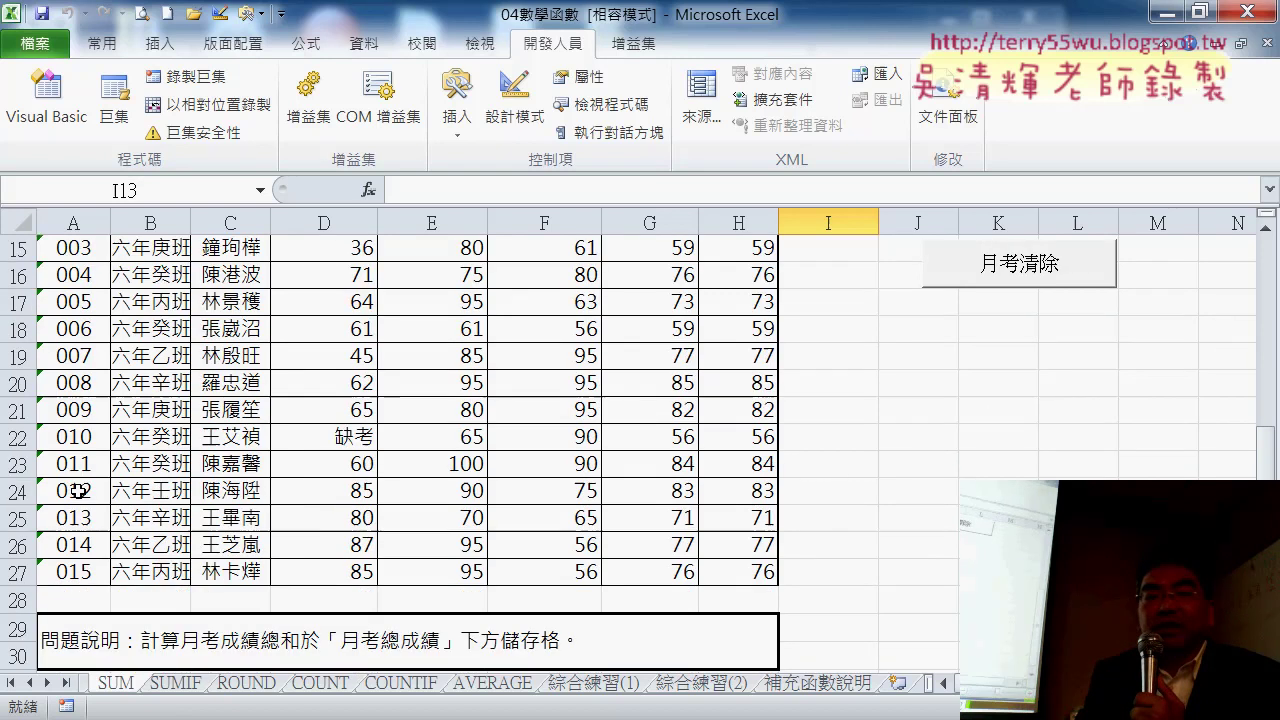
scroll(77, 490, "up", 1)
scroll(77, 490, "up", 1)
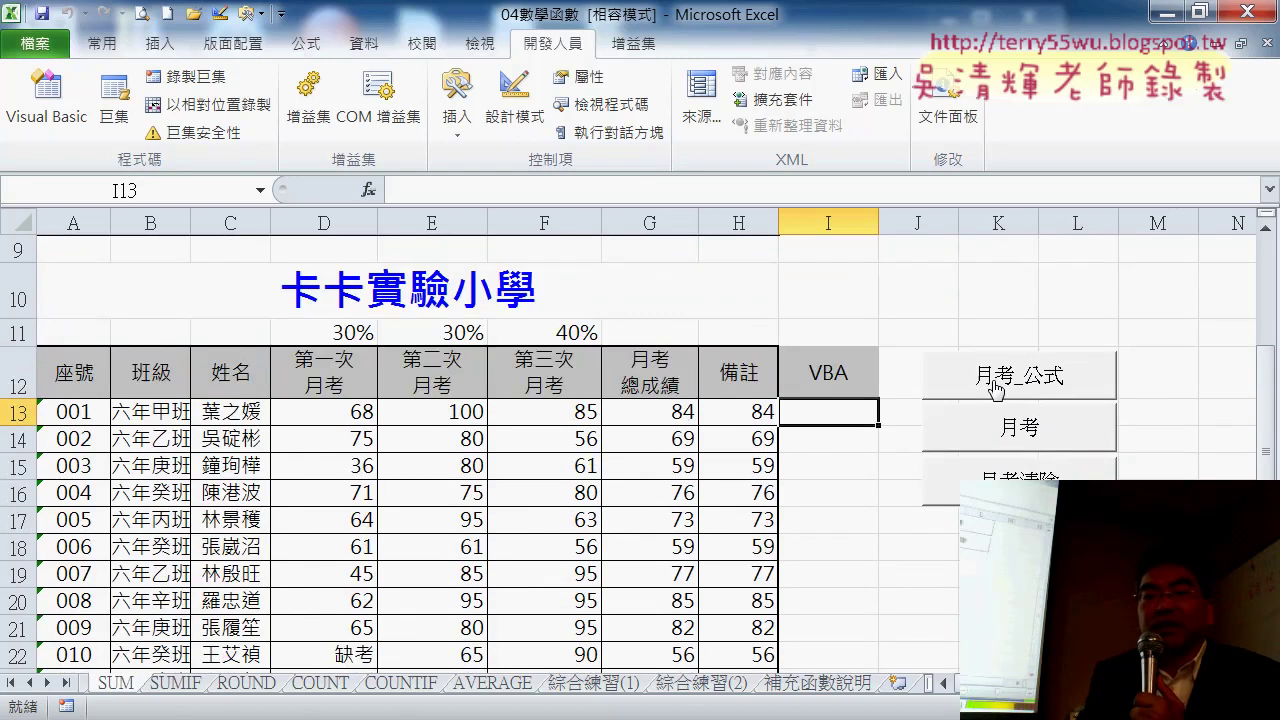
scroll(990, 393, "down", 1)
scroll(990, 285, "up", 1)
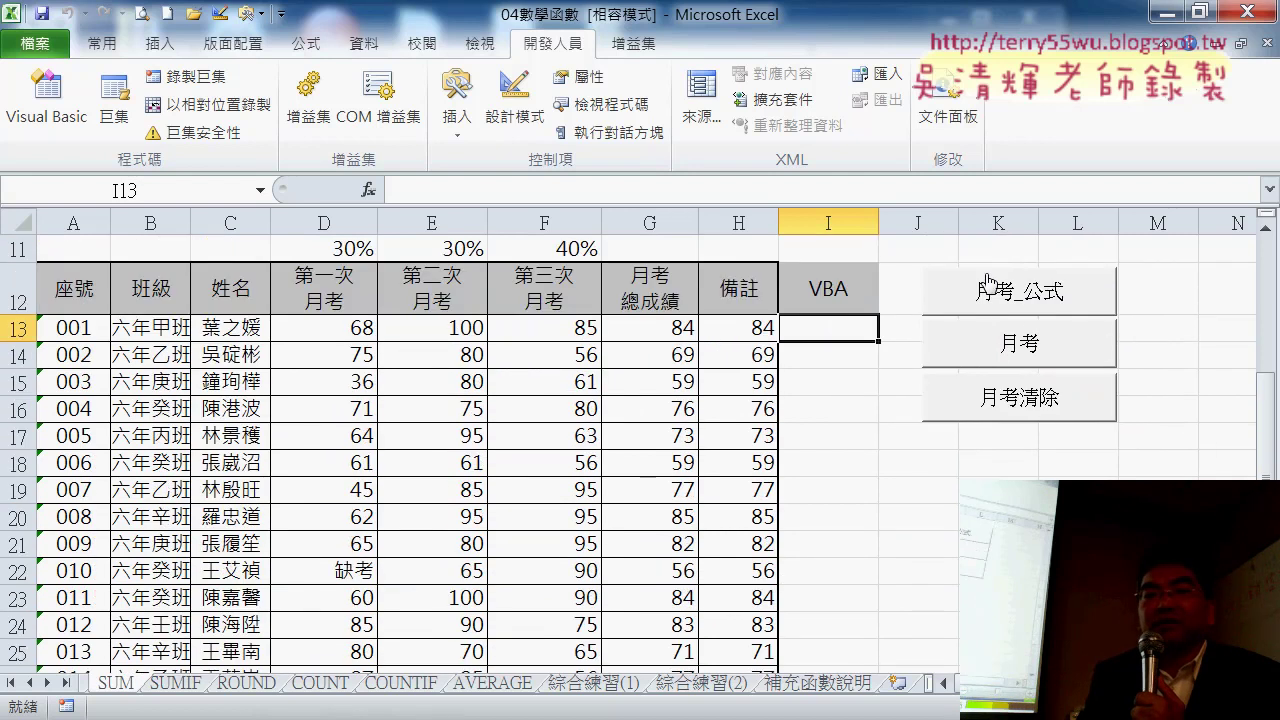
Open the Visual Basic editor and display Module1's code with the 月考_公式 procedure.
left_click(75, 120)
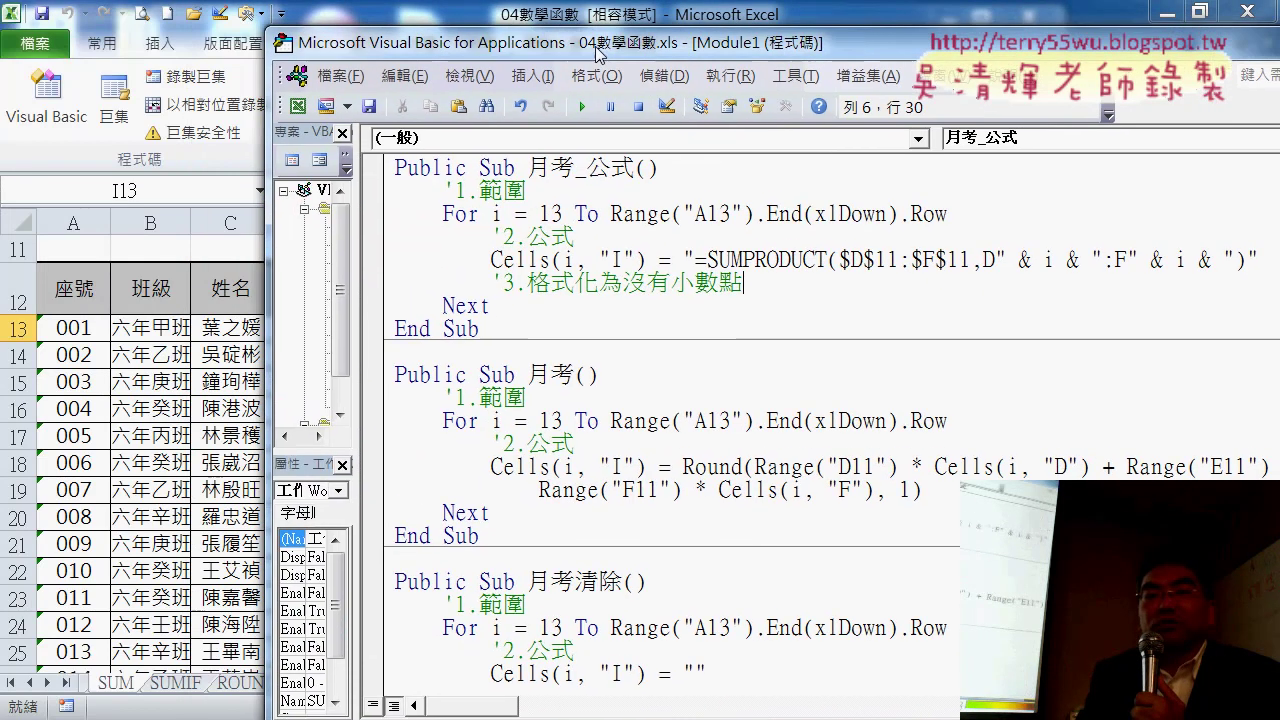
left_click_drag(598, 53, 605, 58)
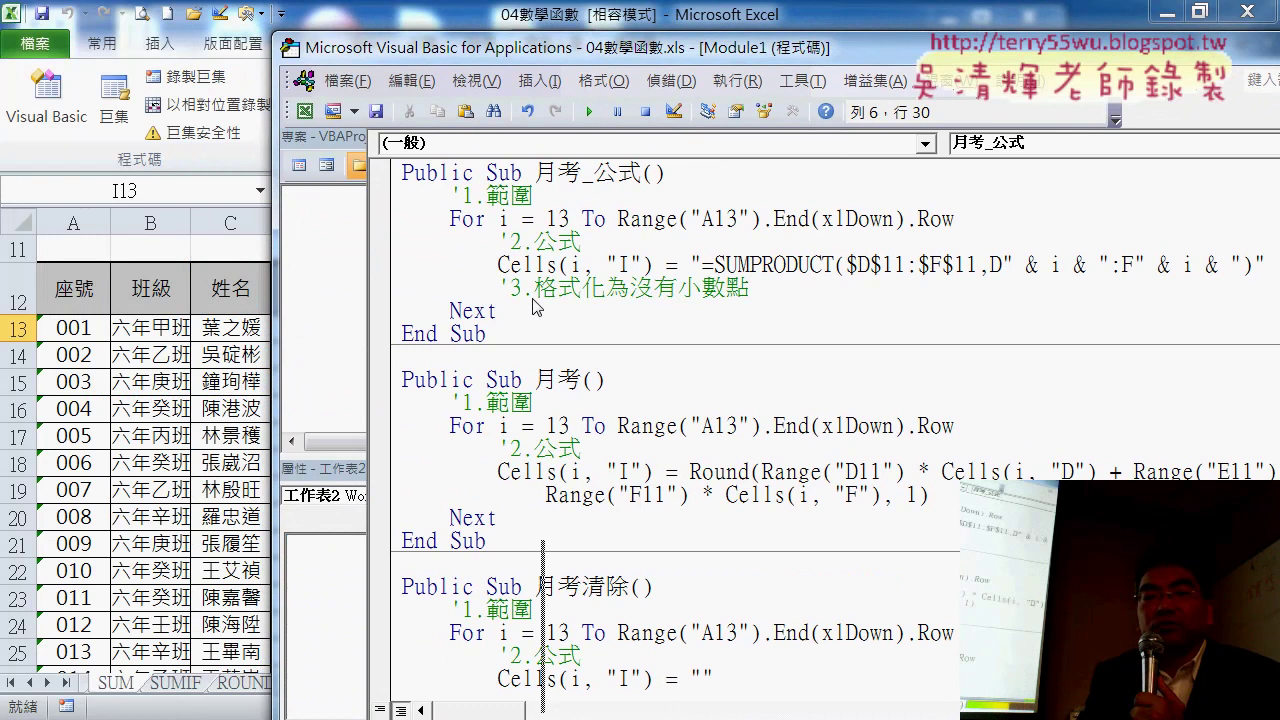
left_click_drag(508, 272, 540, 300)
left_click(388, 410)
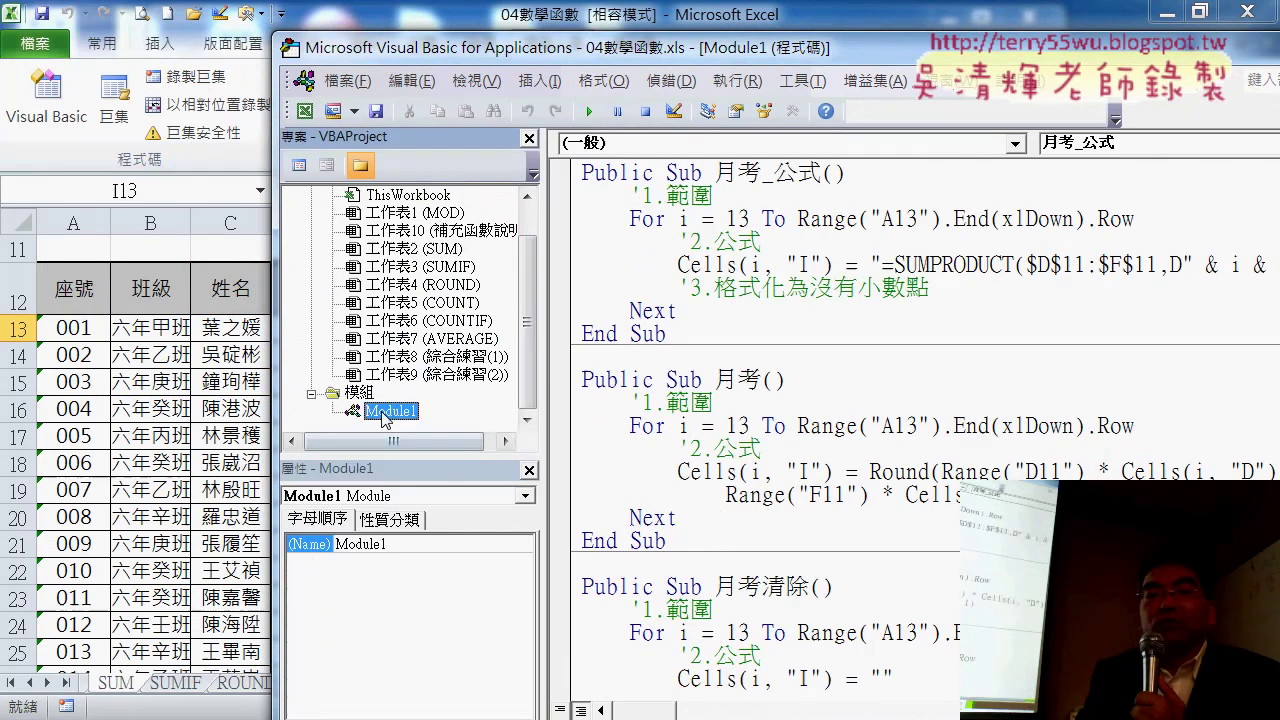
left_click_drag(567, 64, 285, 61)
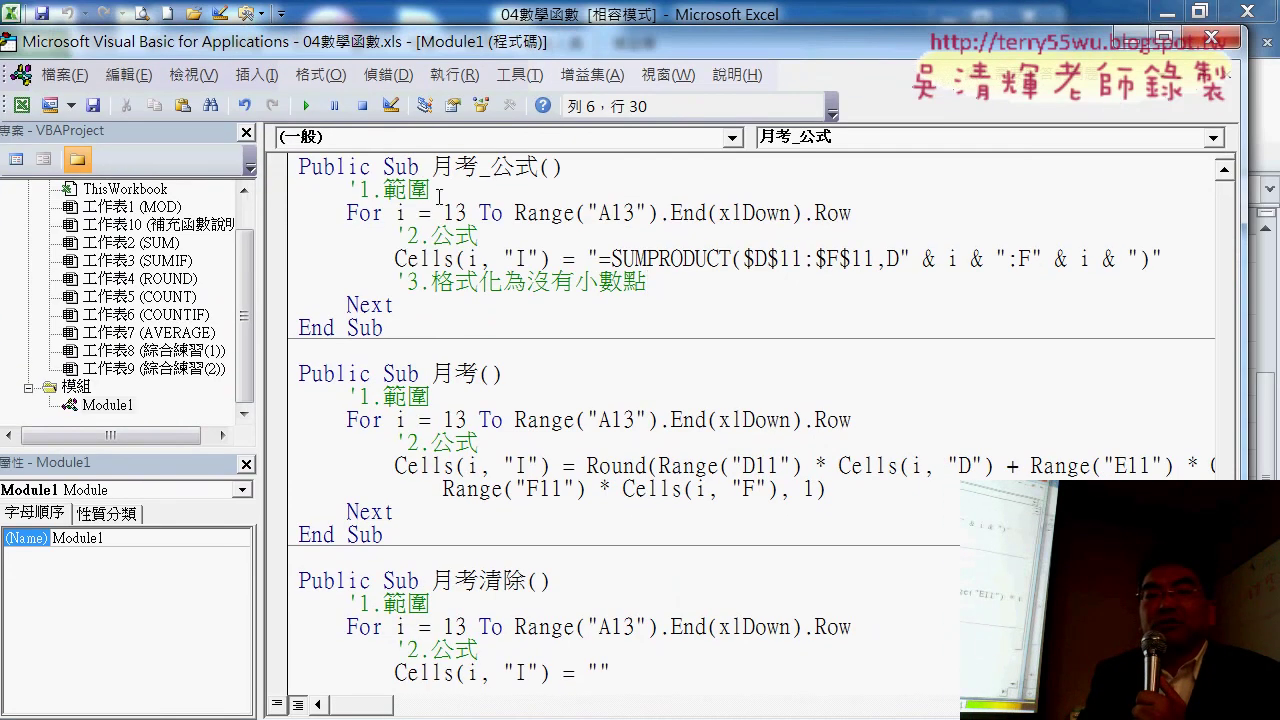
left_click_drag(432, 167, 551, 168)
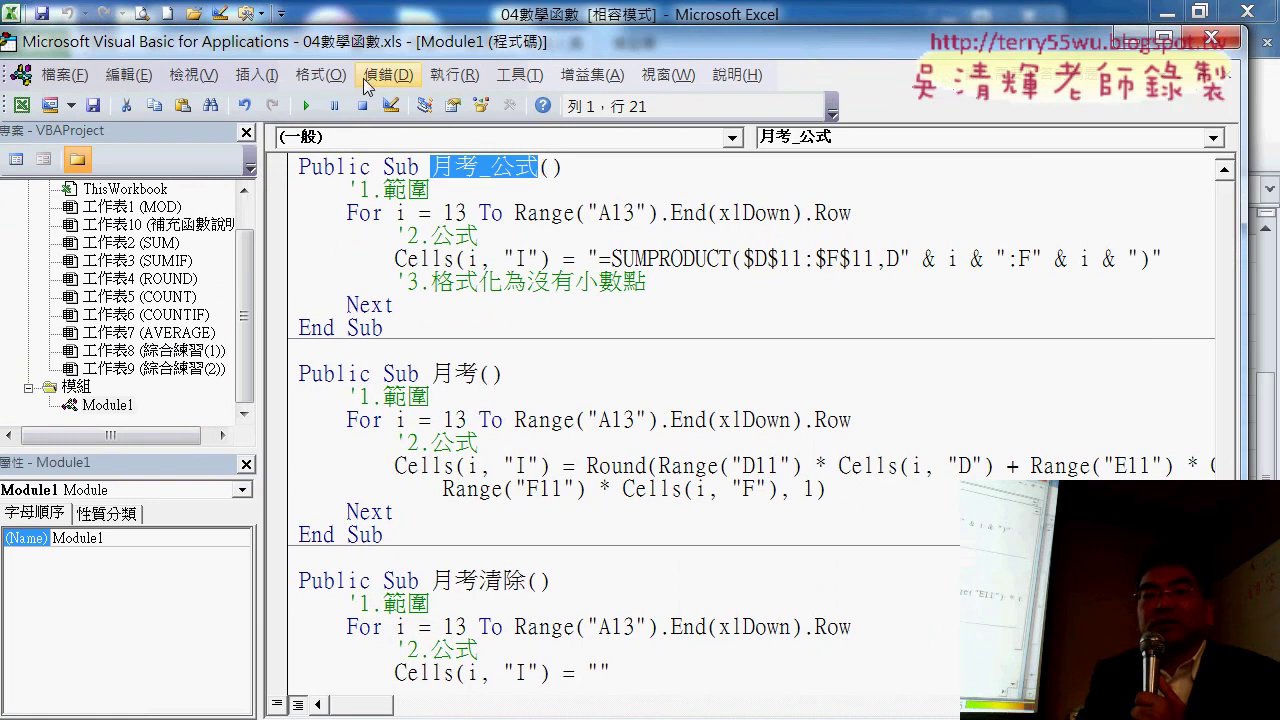
Open the Insert > Procedure dialog, then cancel it without adding a procedure.
left_click(257, 75)
left_click(300, 100)
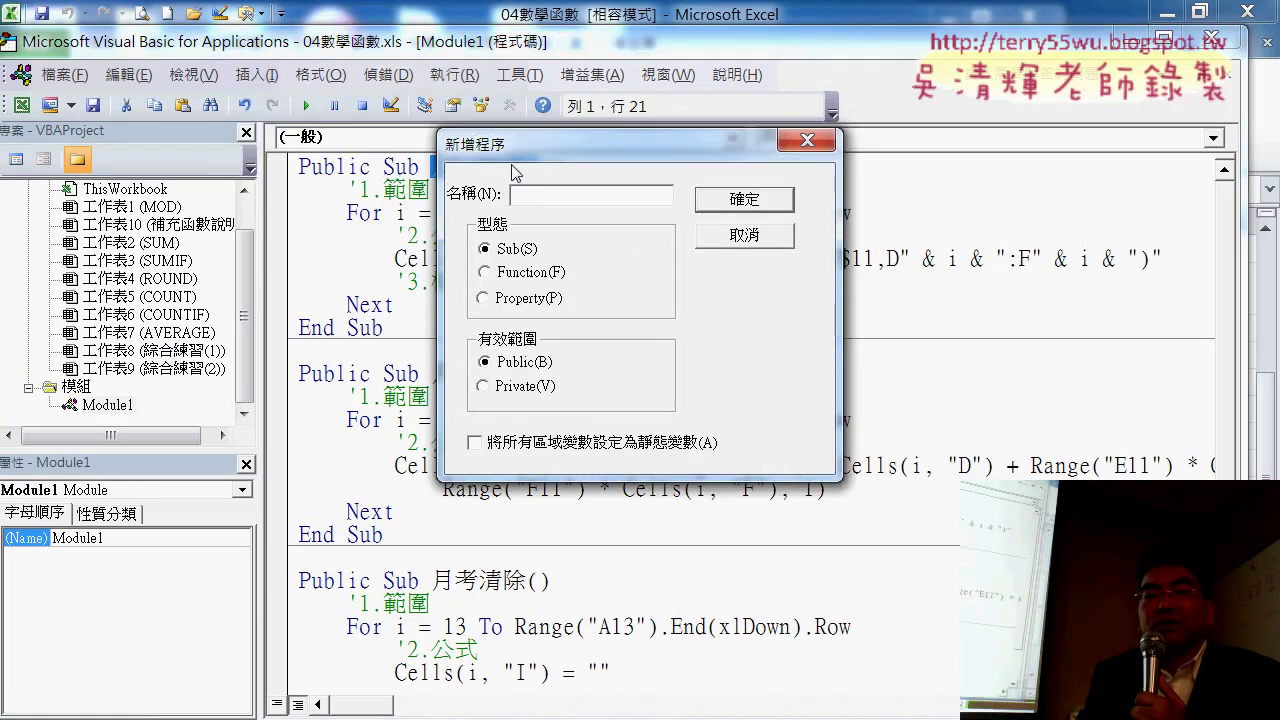
left_click_drag(518, 145, 450, 214)
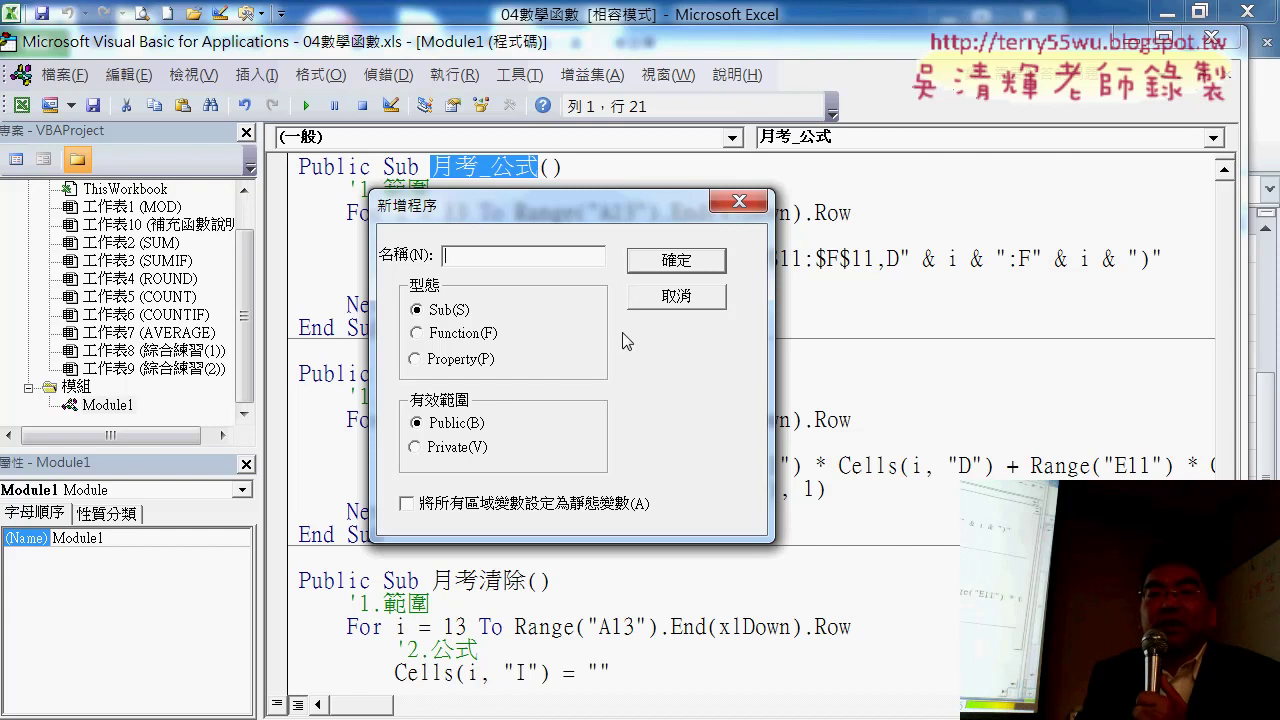
key("Escape")
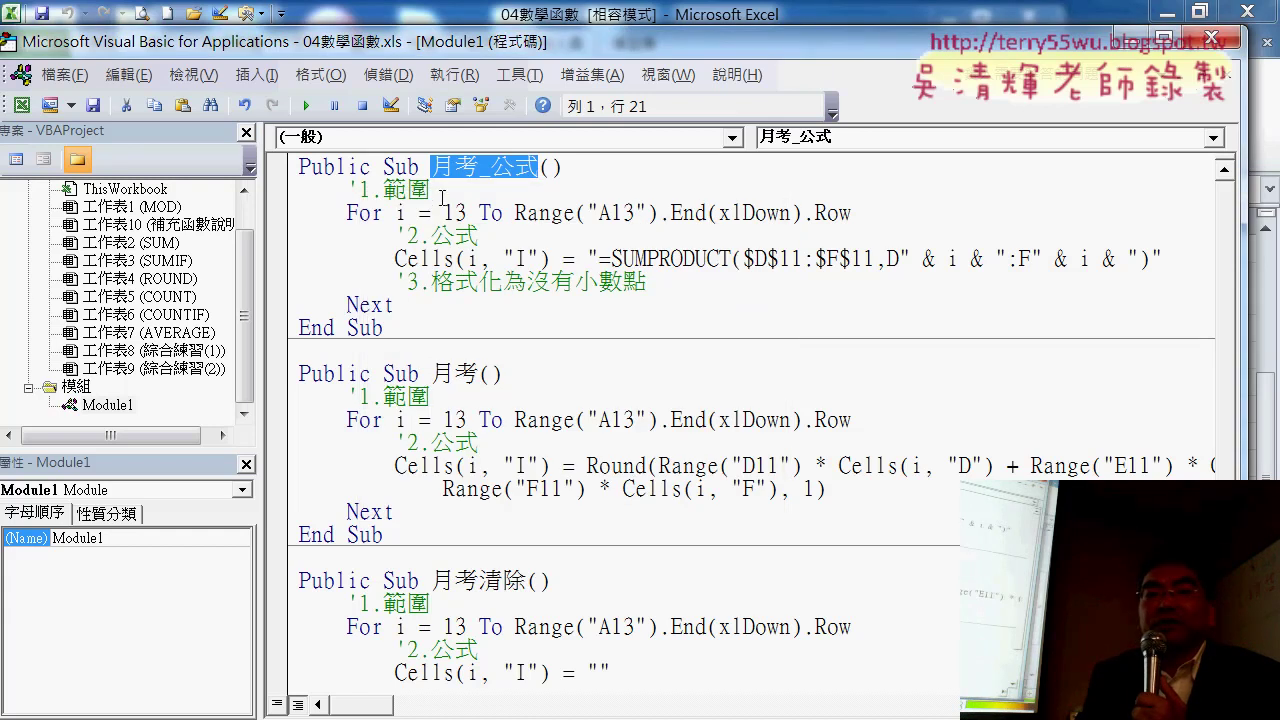
Review the loop from row 13 to Range("A13").End(xlDown).Row, arranging the editor beside the sheet.
left_click_drag(443, 213, 452, 213)
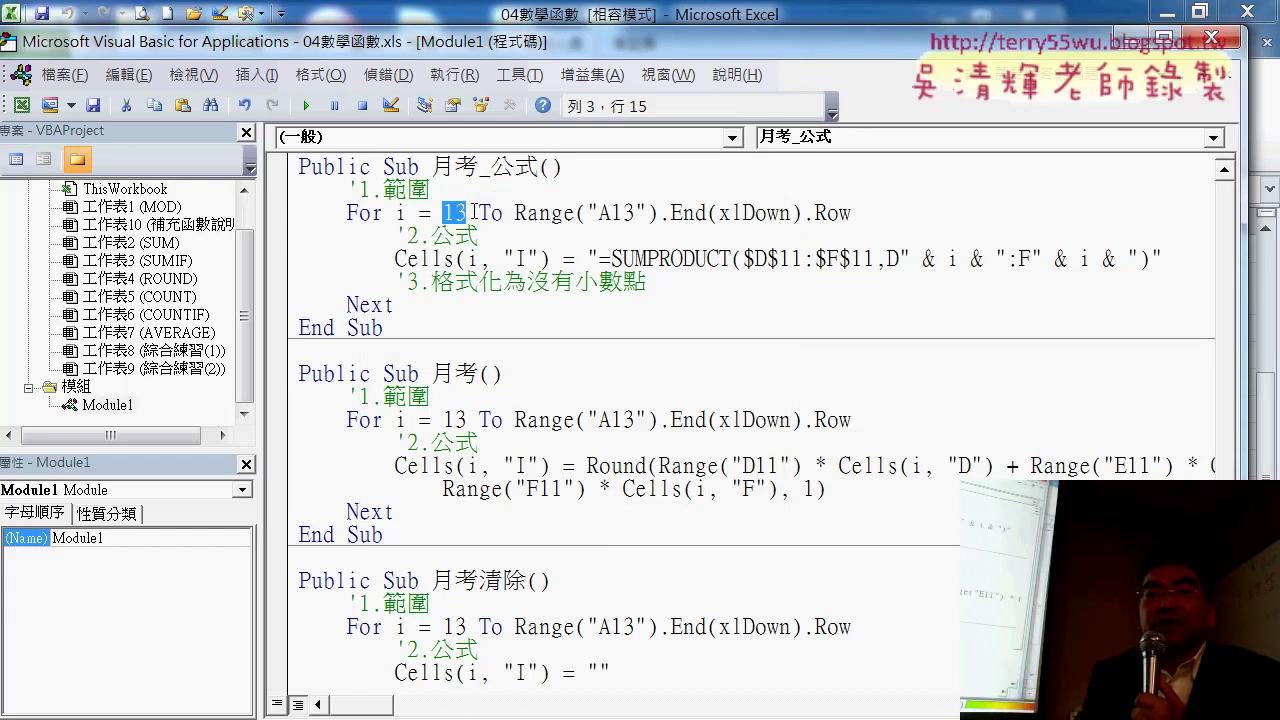
left_click_drag(524, 213, 850, 213)
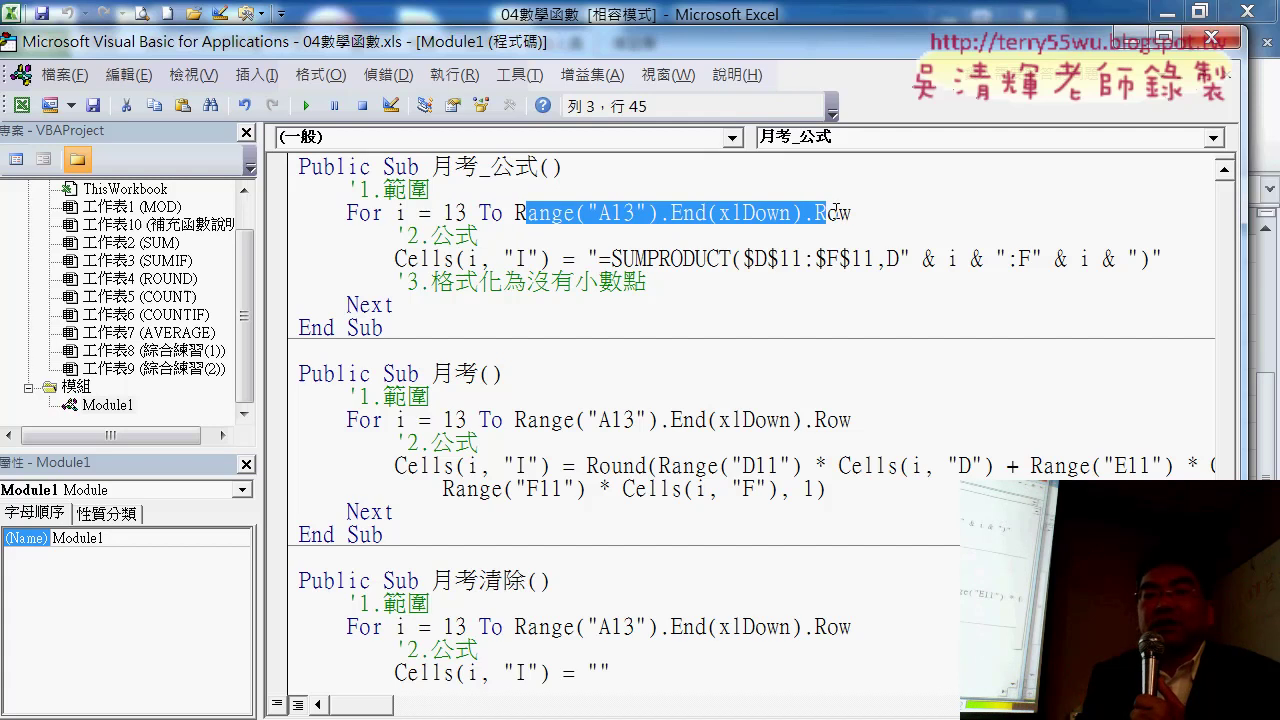
left_click_drag(514, 213, 845, 213)
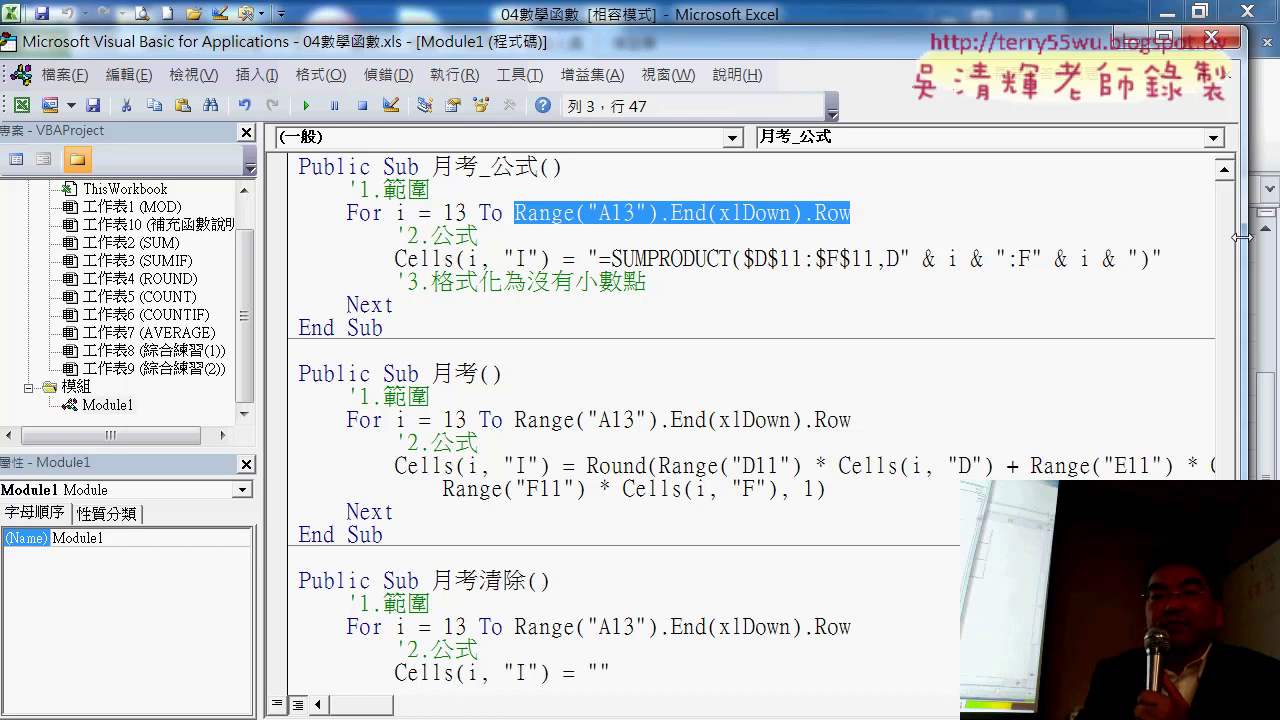
left_click_drag(1240, 150, 1078, 150)
left_click_drag(875, 47, 530, 37)
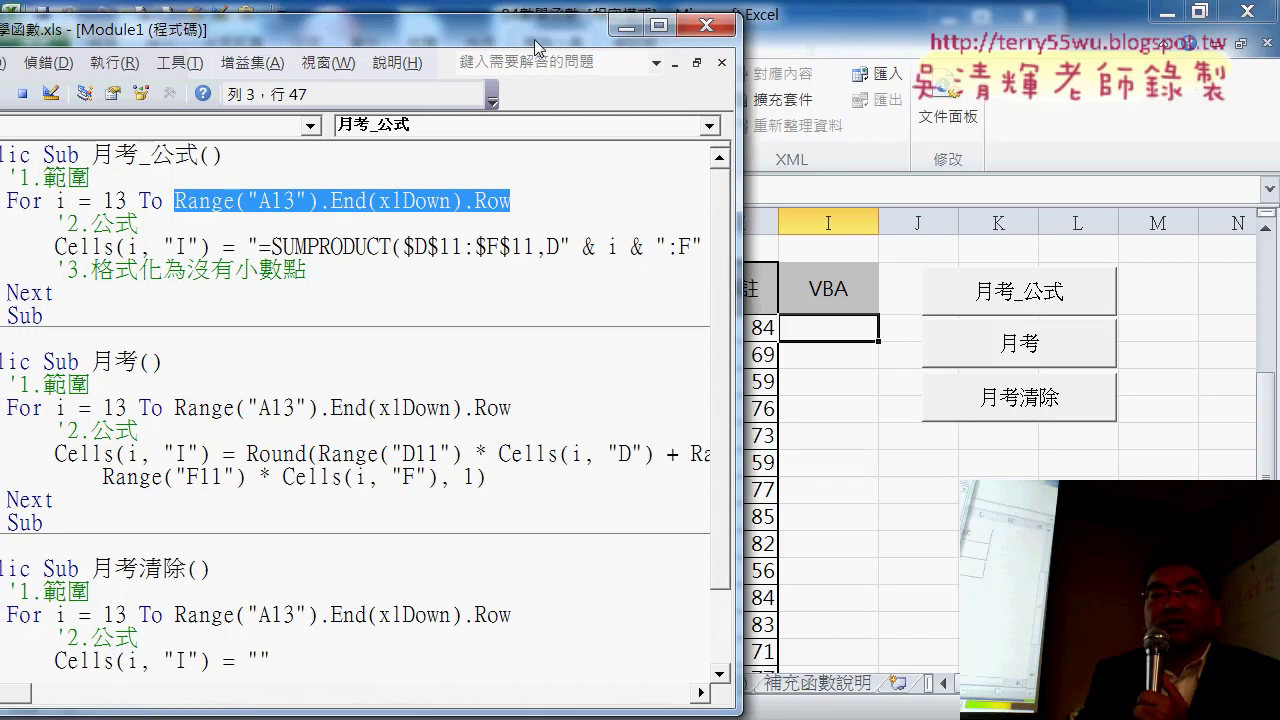
left_click_drag(230, 30, 528, 23)
Delete the old SUMPRODUCT string assigned to Cells(i, "I"), leaving empty quotes.
left_click_drag(347, 243, 514, 243)
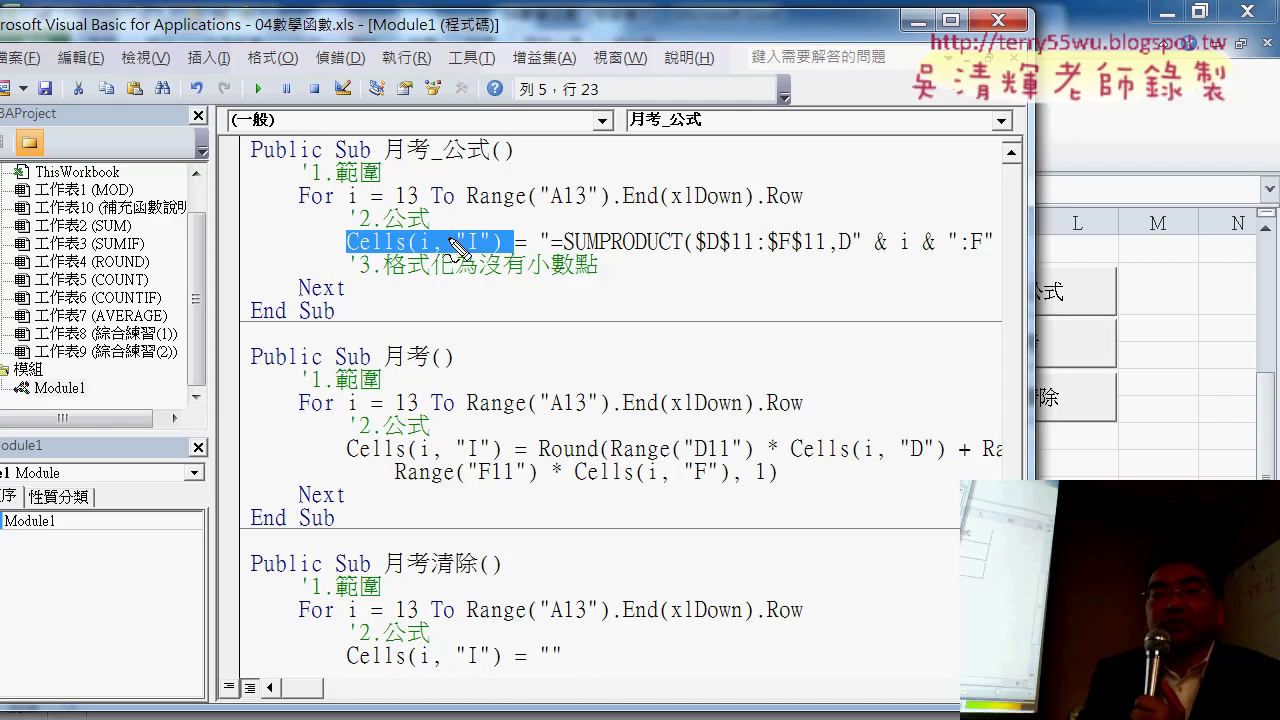
left_click_drag(660, 232, 477, 226)
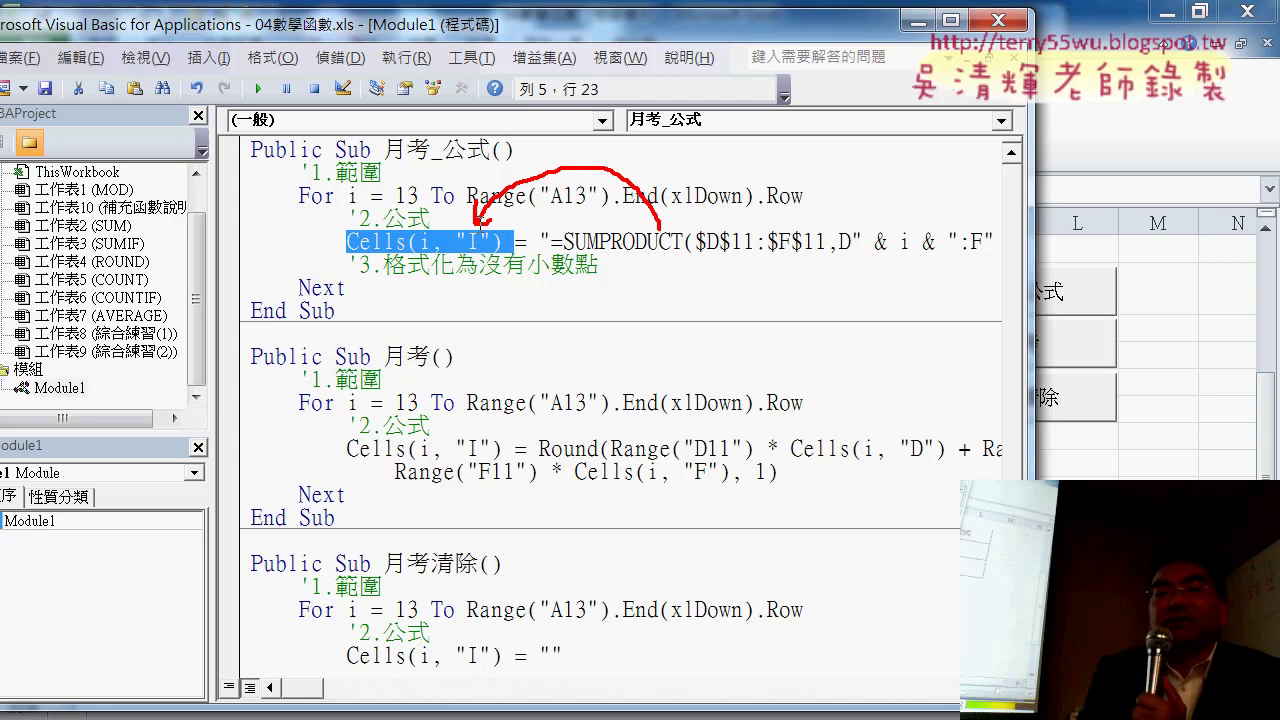
left_click(480, 224)
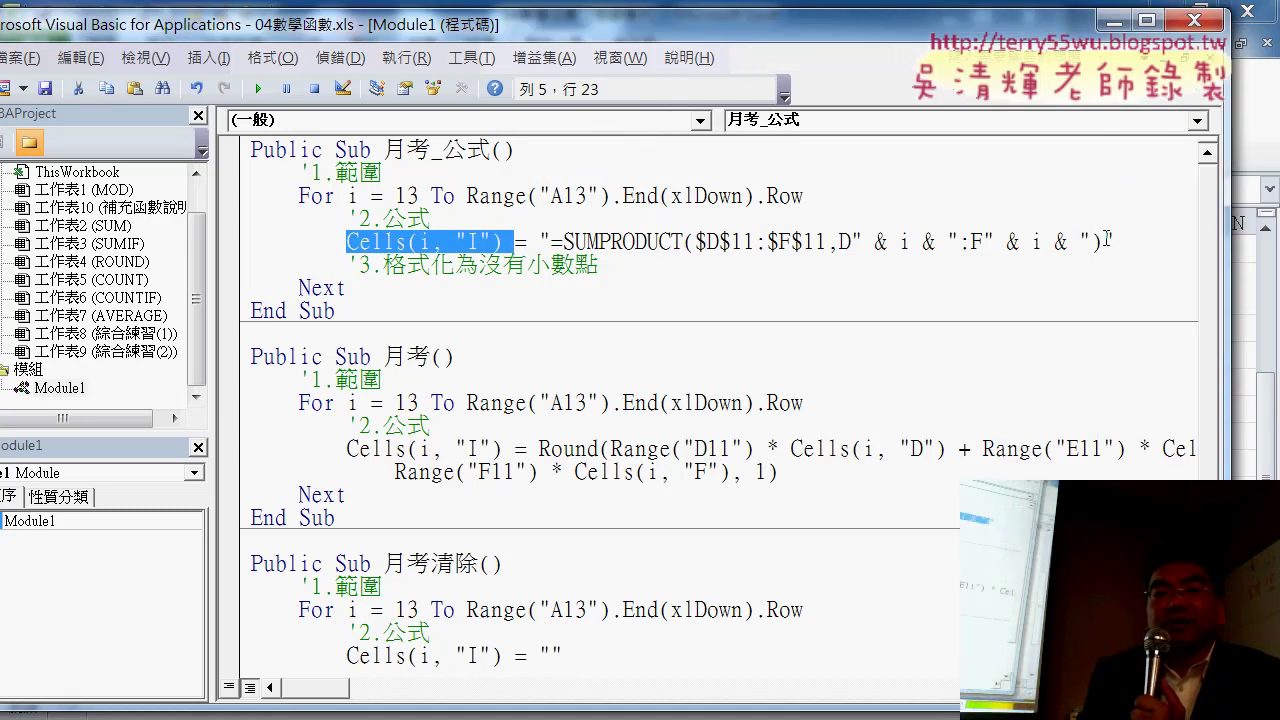
left_click_drag(1104, 241, 553, 243)
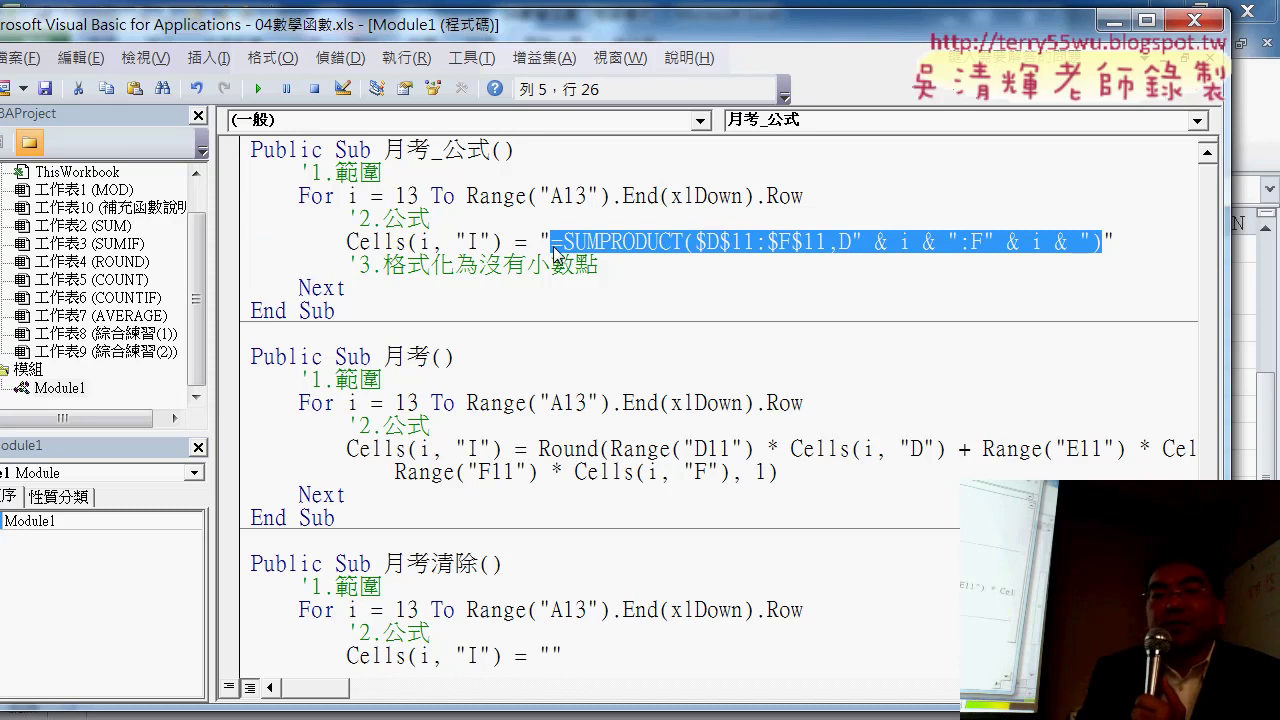
key("Delete")
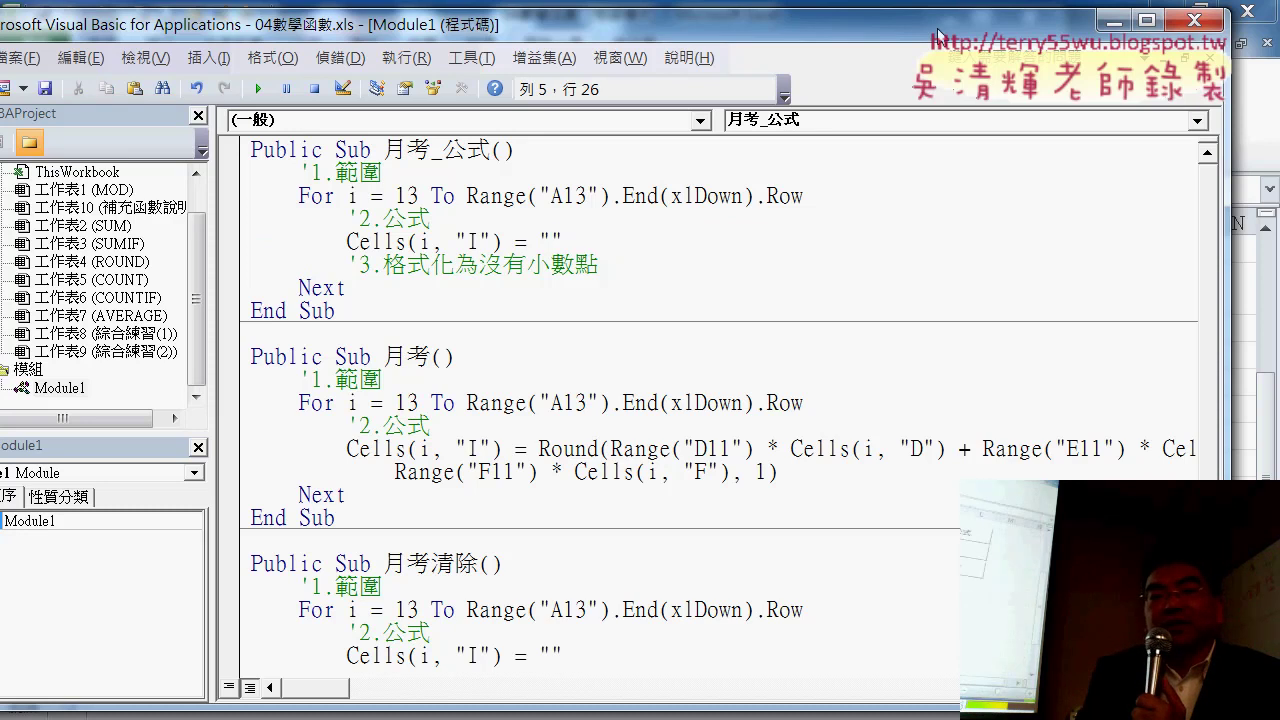
left_click_drag(938, 36, 642, 80)
Copy H13's SUMPRODUCT formula text from the formula bar without changing the cell.
left_click(998, 472)
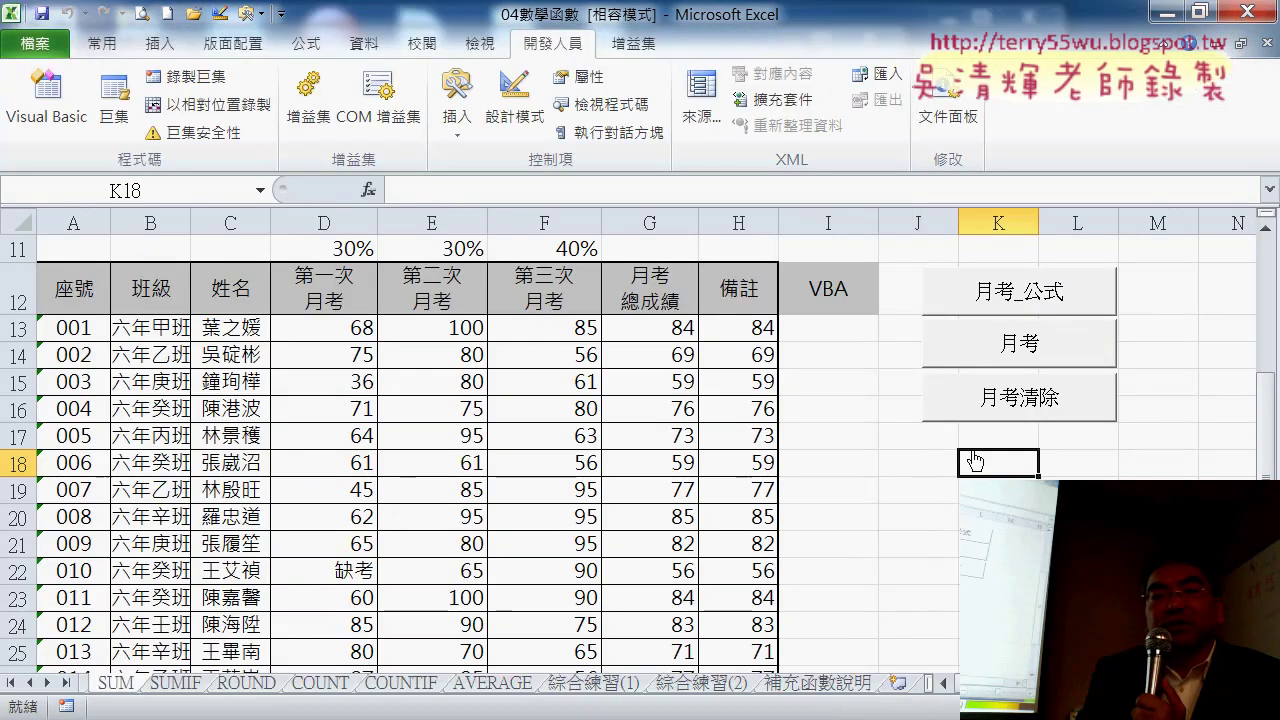
left_click(731, 334)
left_click_drag(398, 190, 704, 190)
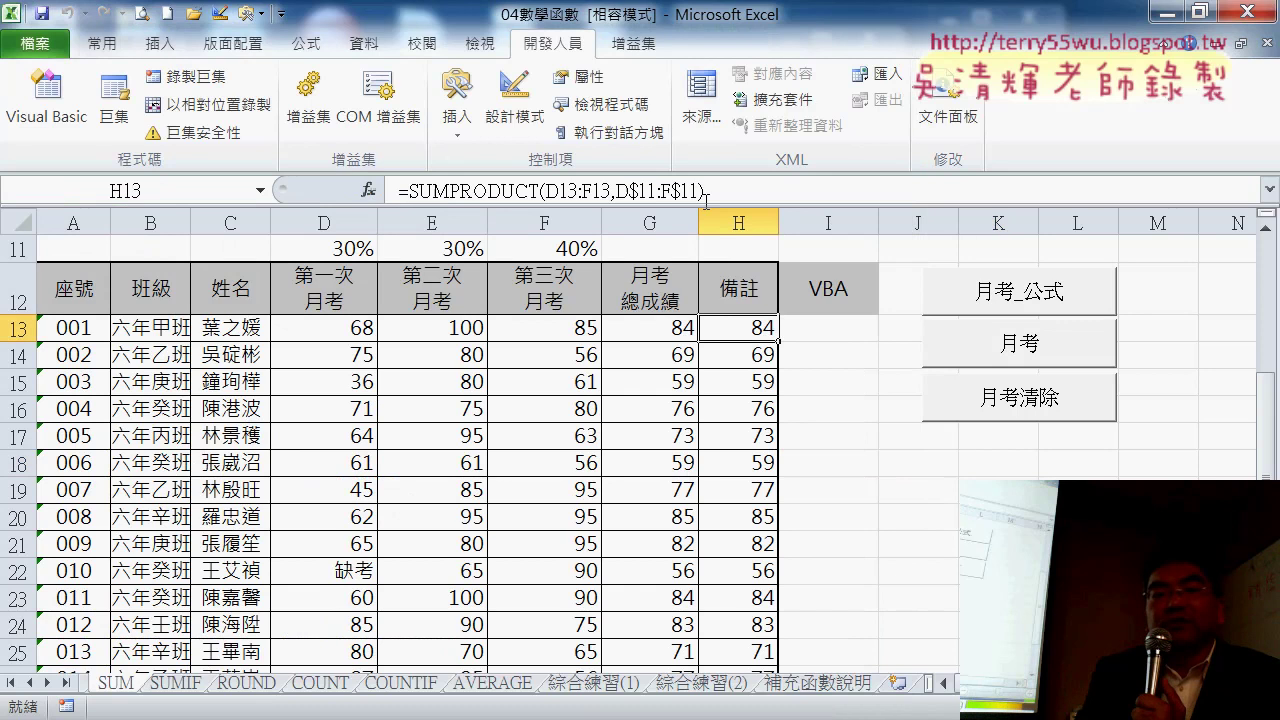
right_click(490, 190)
left_click(545, 229)
left_click(316, 189)
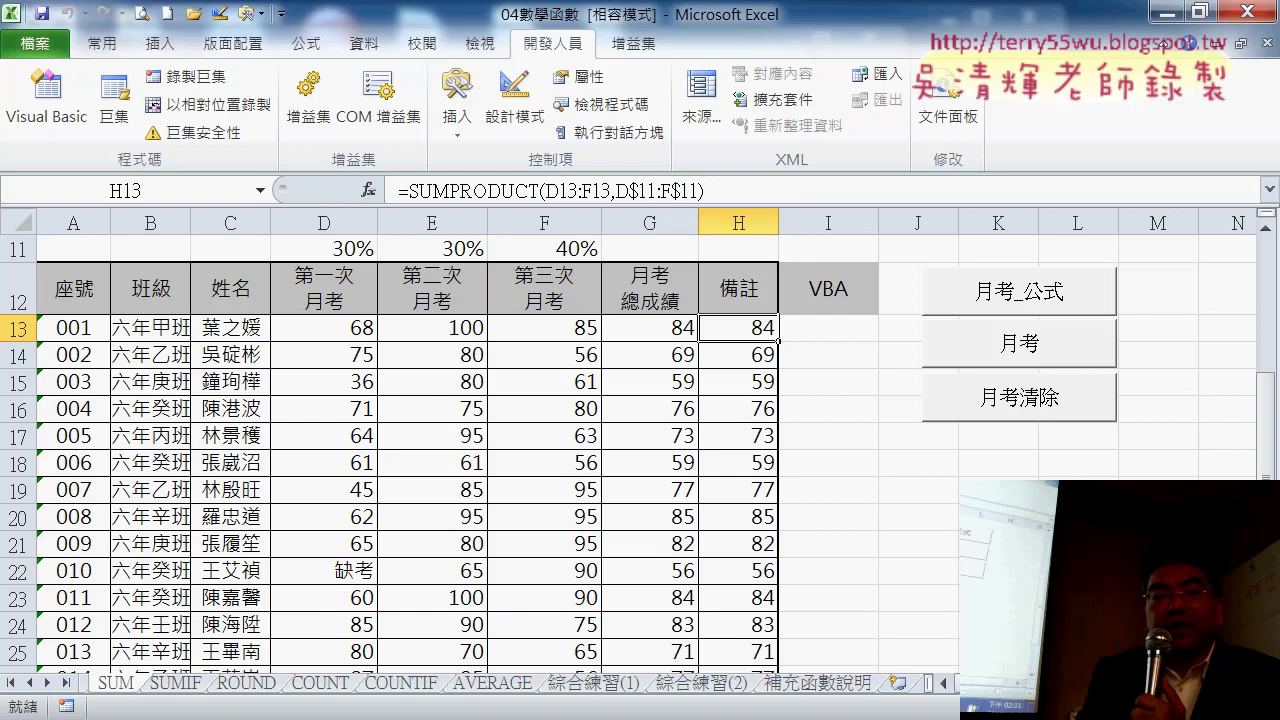
Paste =SUMPRODUCT(D13:F13,D$11:F$11) between the macro's quotes and review its row-13 references.
mouse_move(220, 650)
left_click(545, 530)
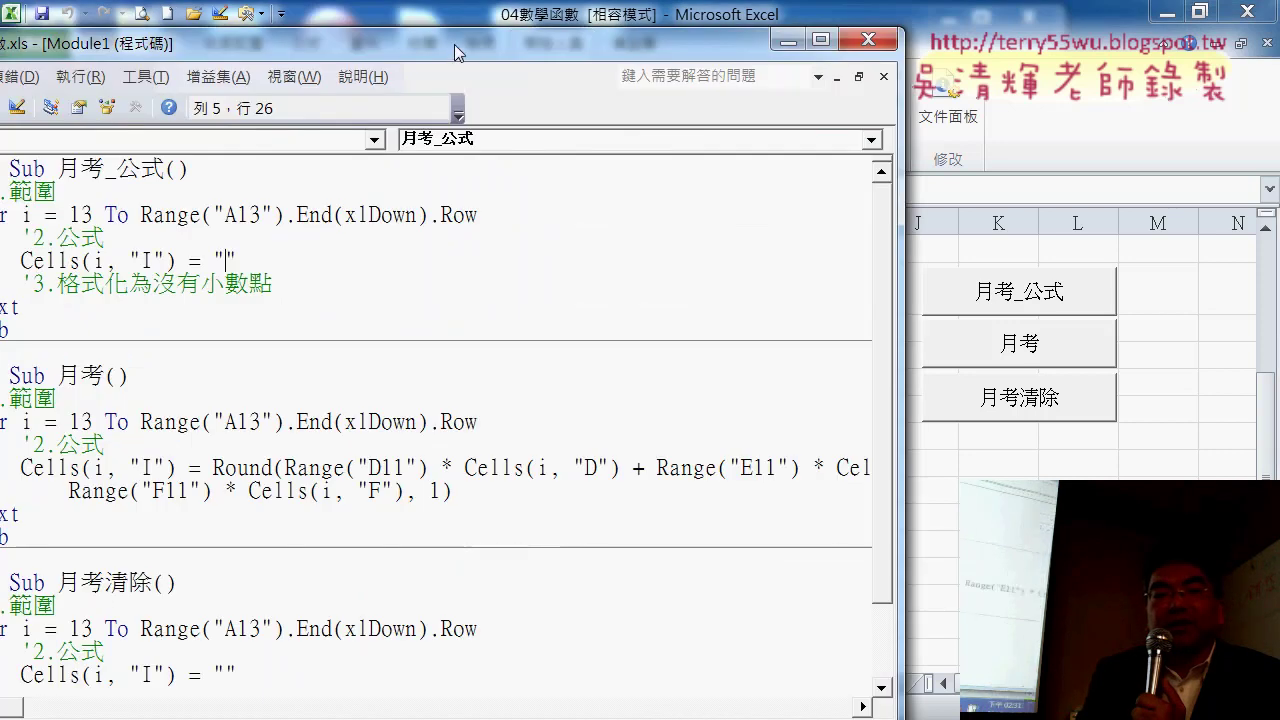
left_click_drag(455, 52, 875, 25)
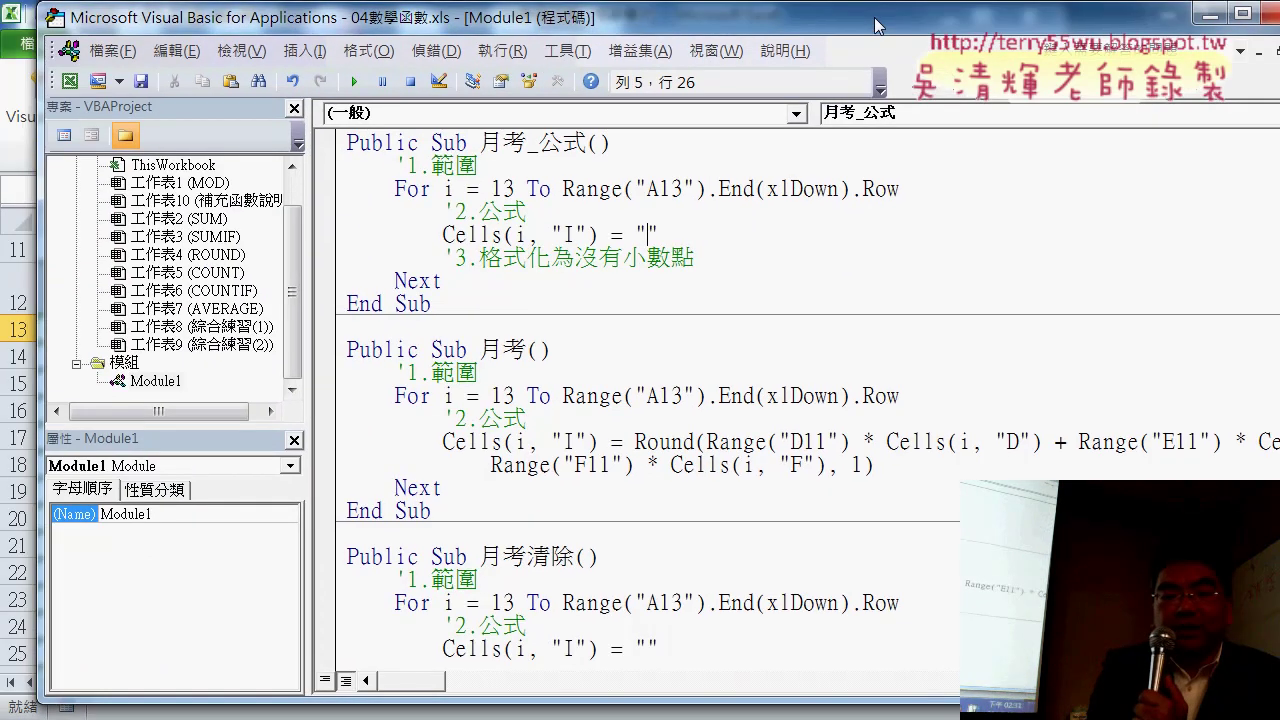
key("ctrl+v")
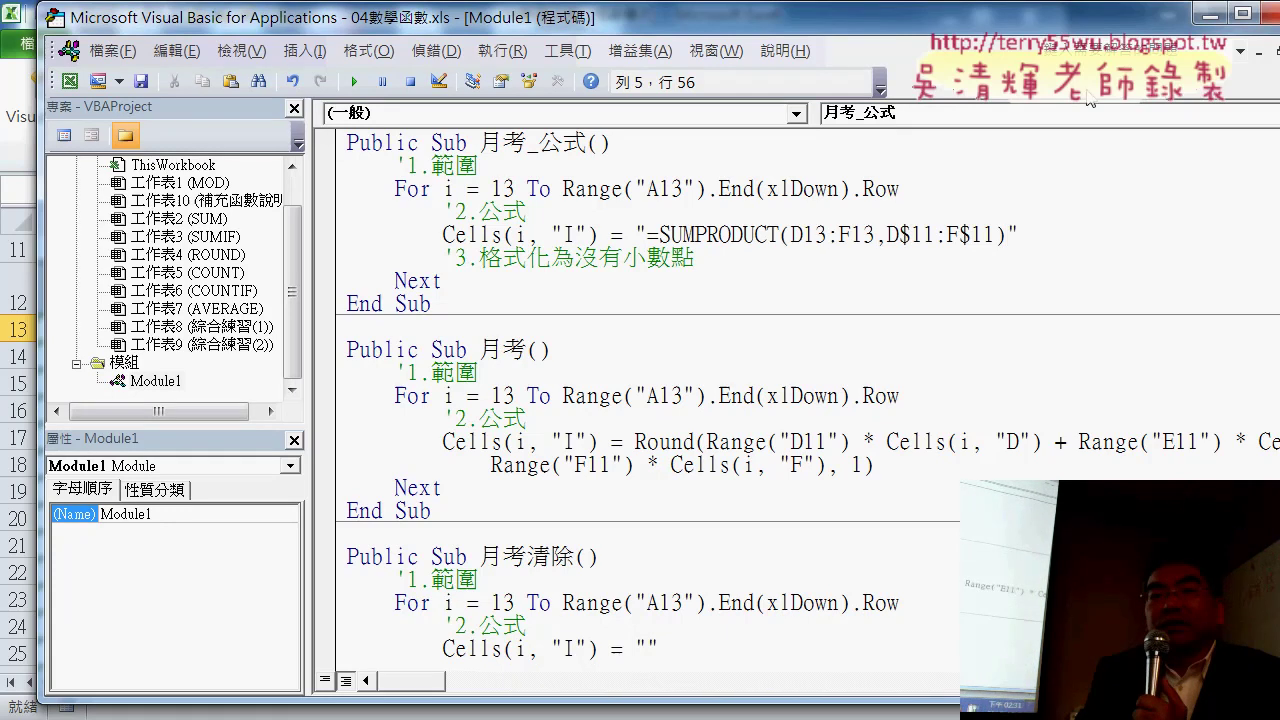
left_click_drag(826, 234, 804, 234)
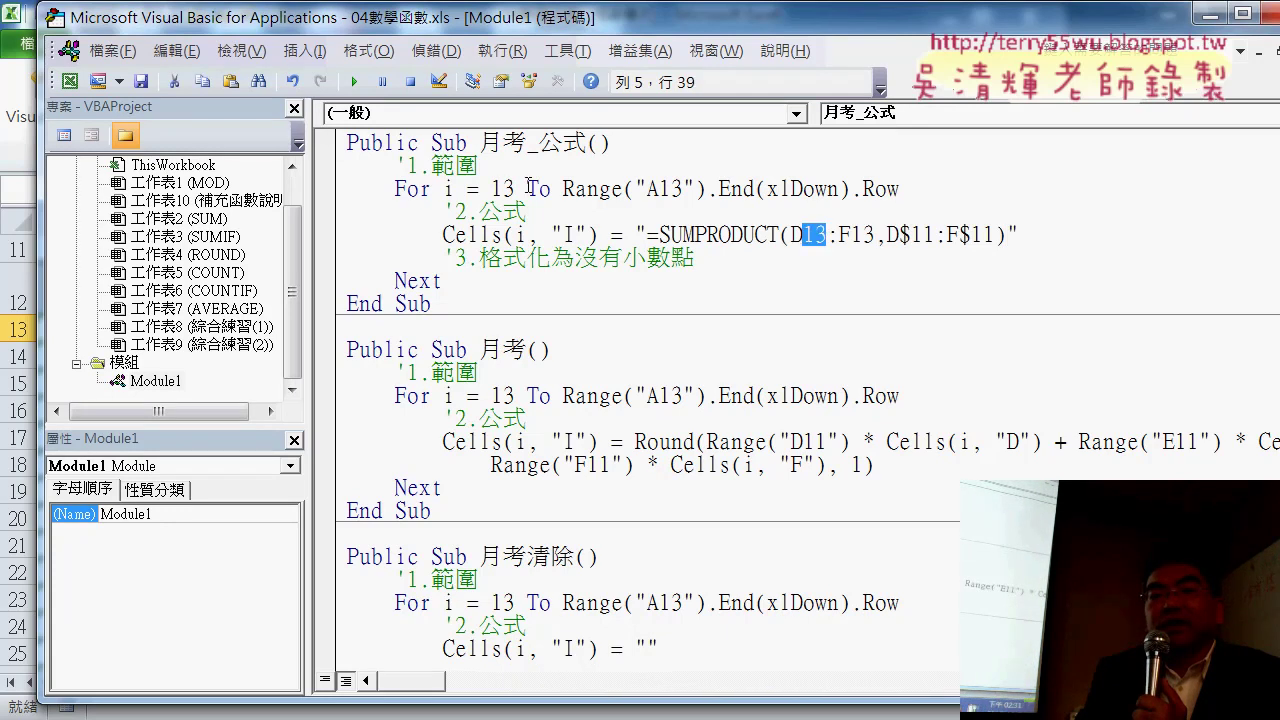
left_click_drag(514, 188, 490, 188)
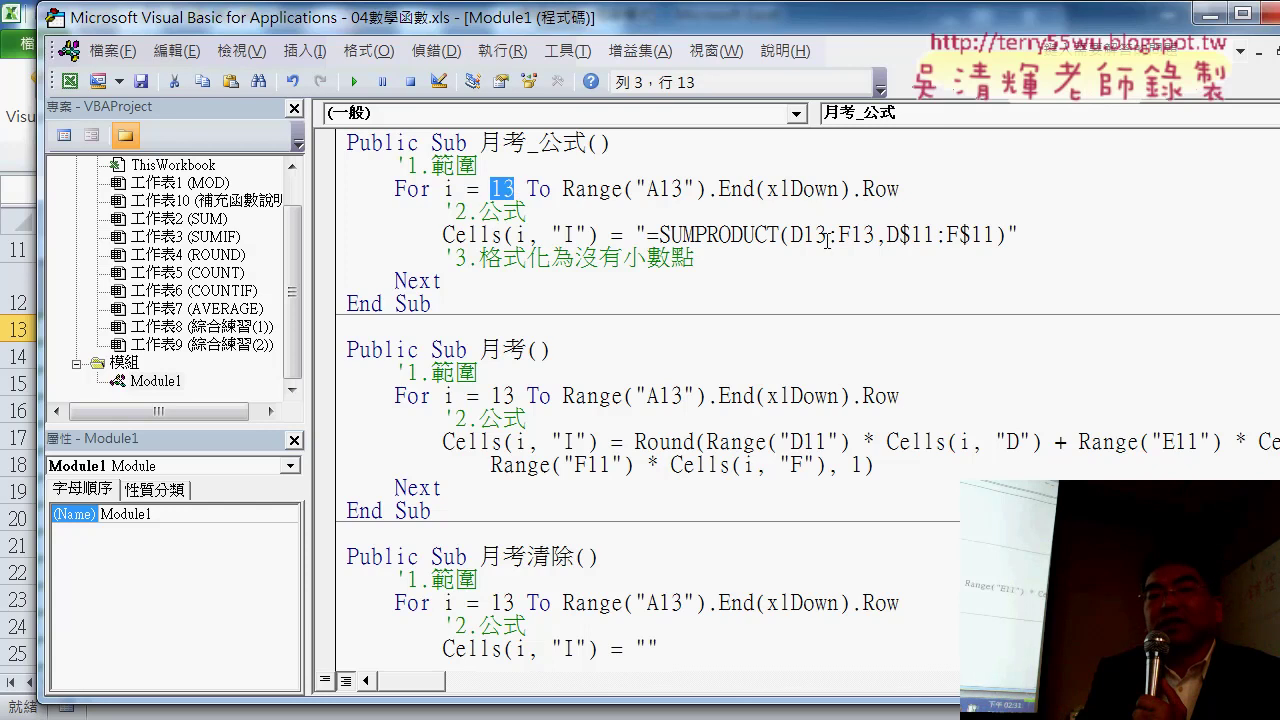
mouse_move(826, 236)
left_mouse_down()
mouse_move(803, 236)
mouse_move(850, 234)
mouse_move(803, 236)
left_mouse_up()
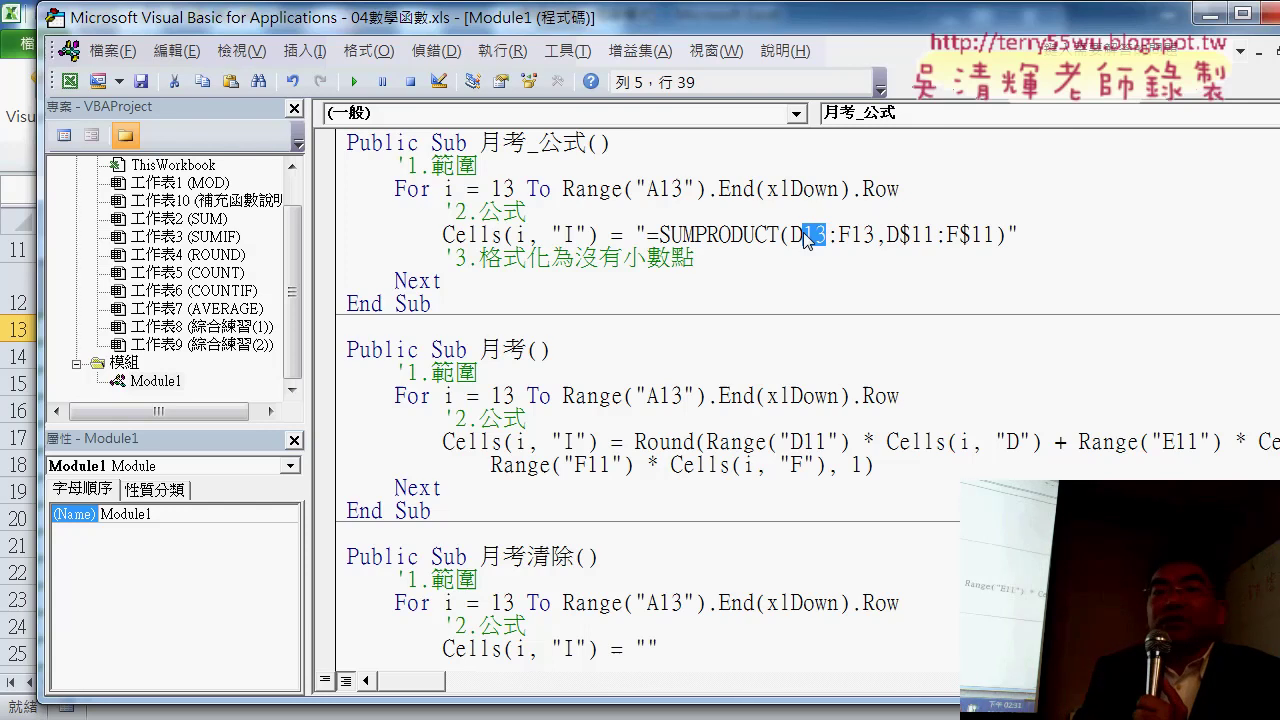
left_click_drag(1082, 25, 737, 43)
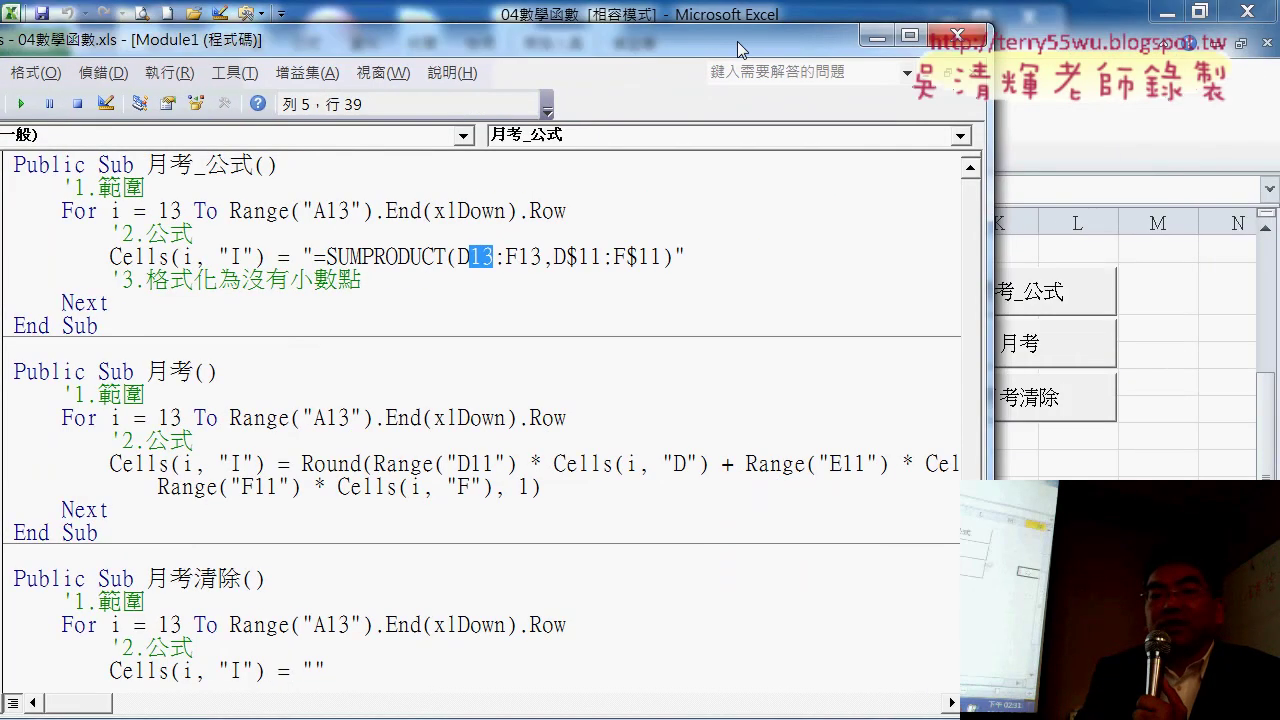
left_click(1229, 380)
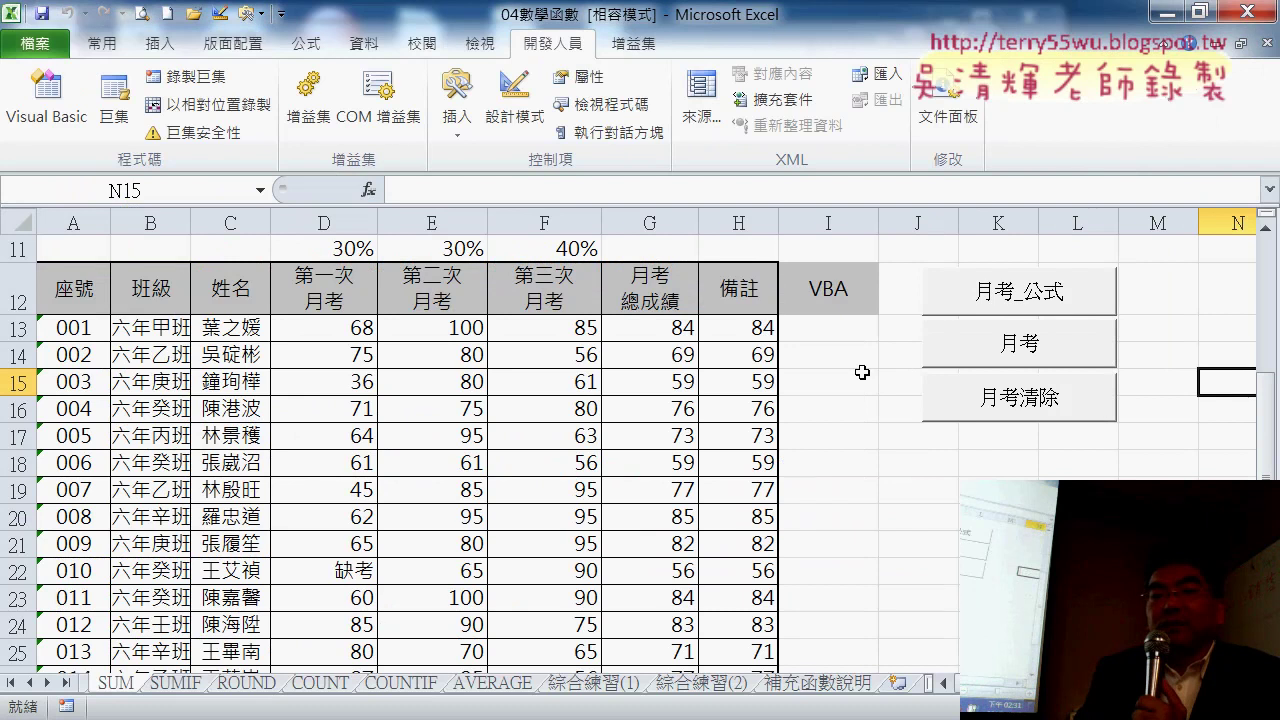
left_click(746, 333)
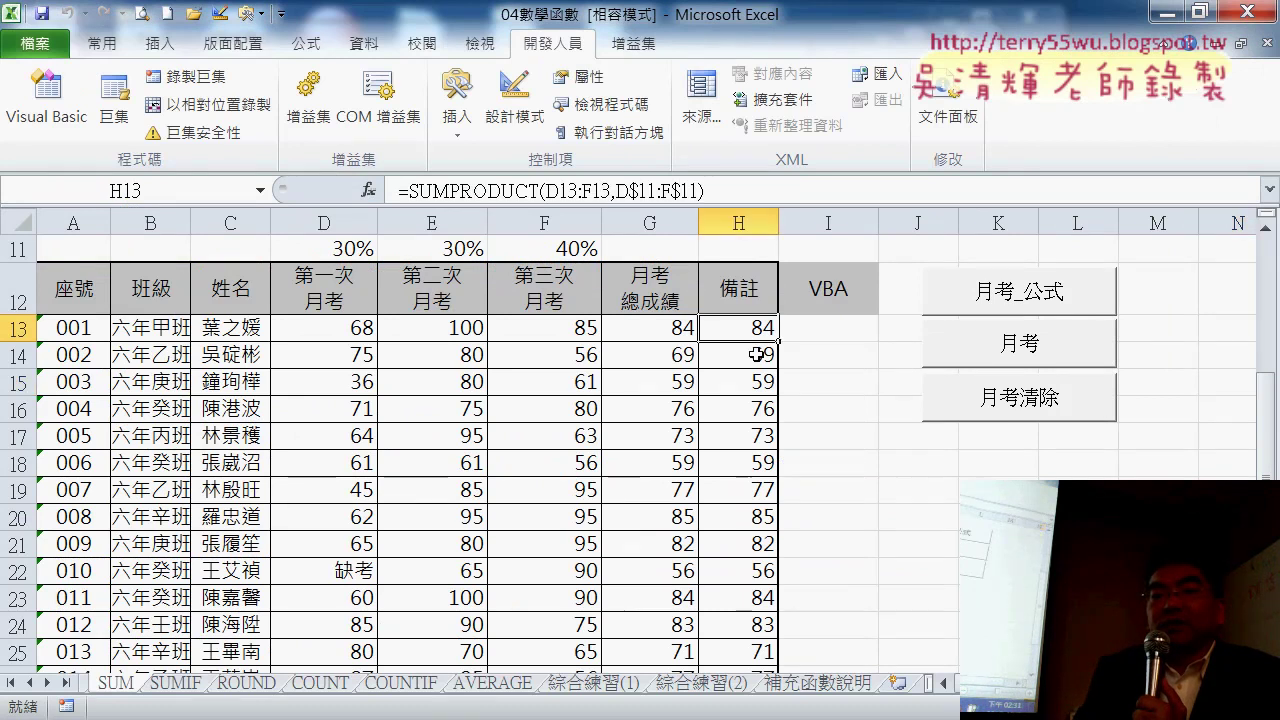
left_click(757, 354)
left_click(756, 335)
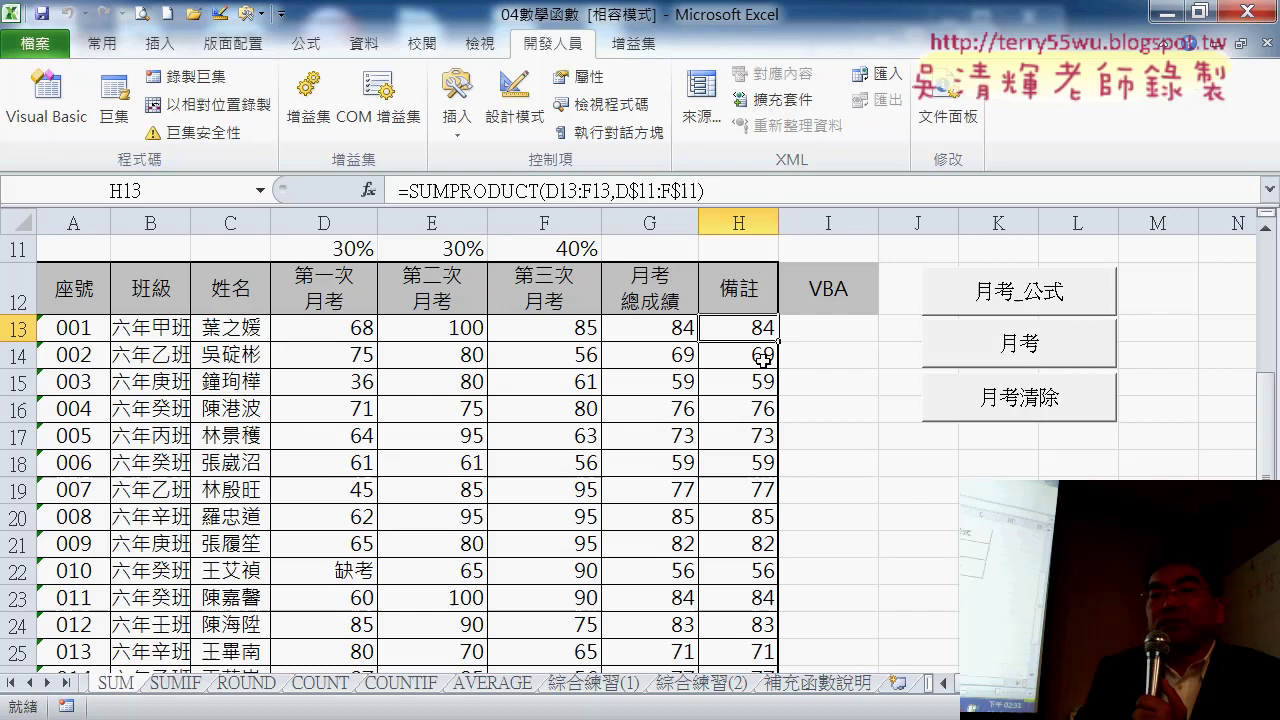
left_click(763, 358)
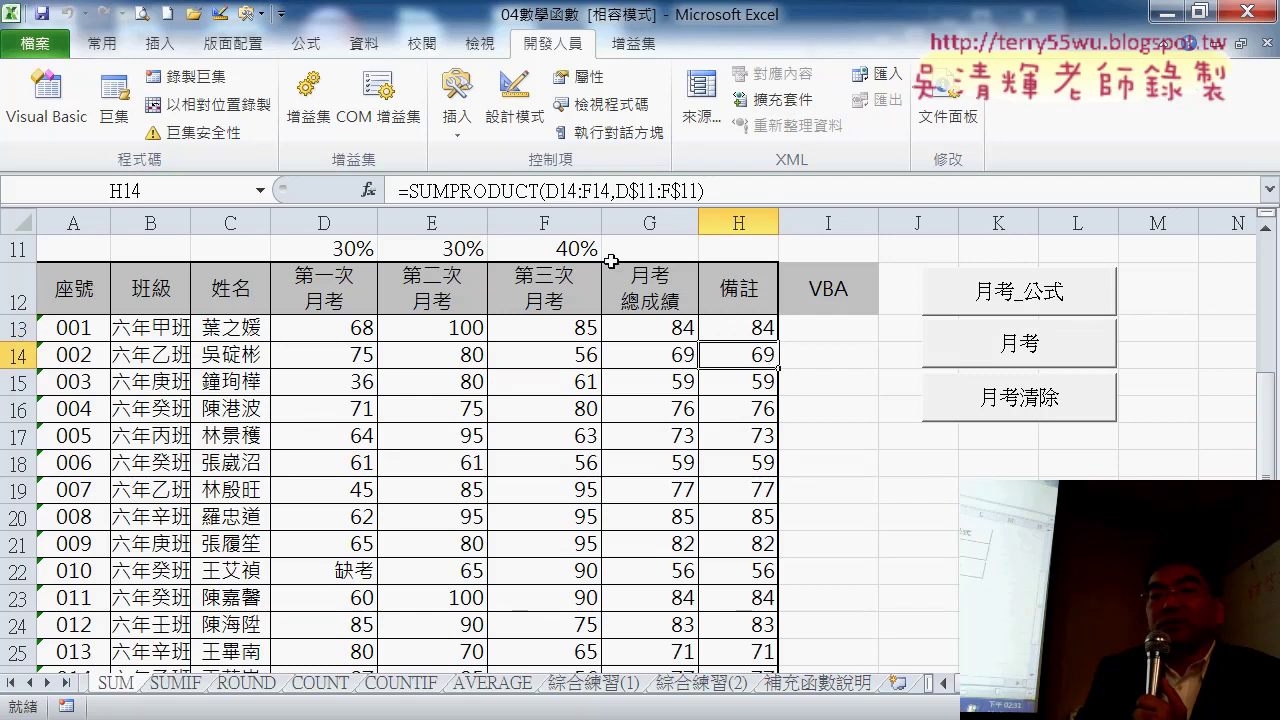
left_click(735, 325)
left_click(759, 358)
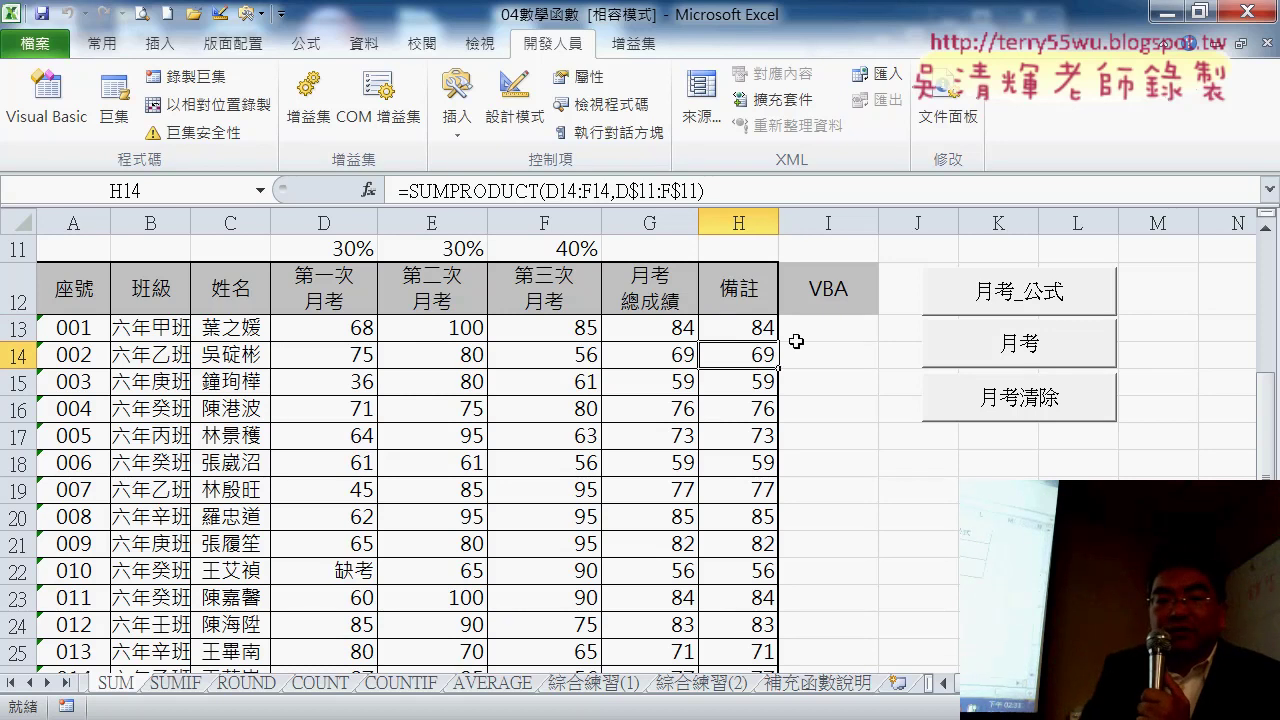
key("alt+Tab")
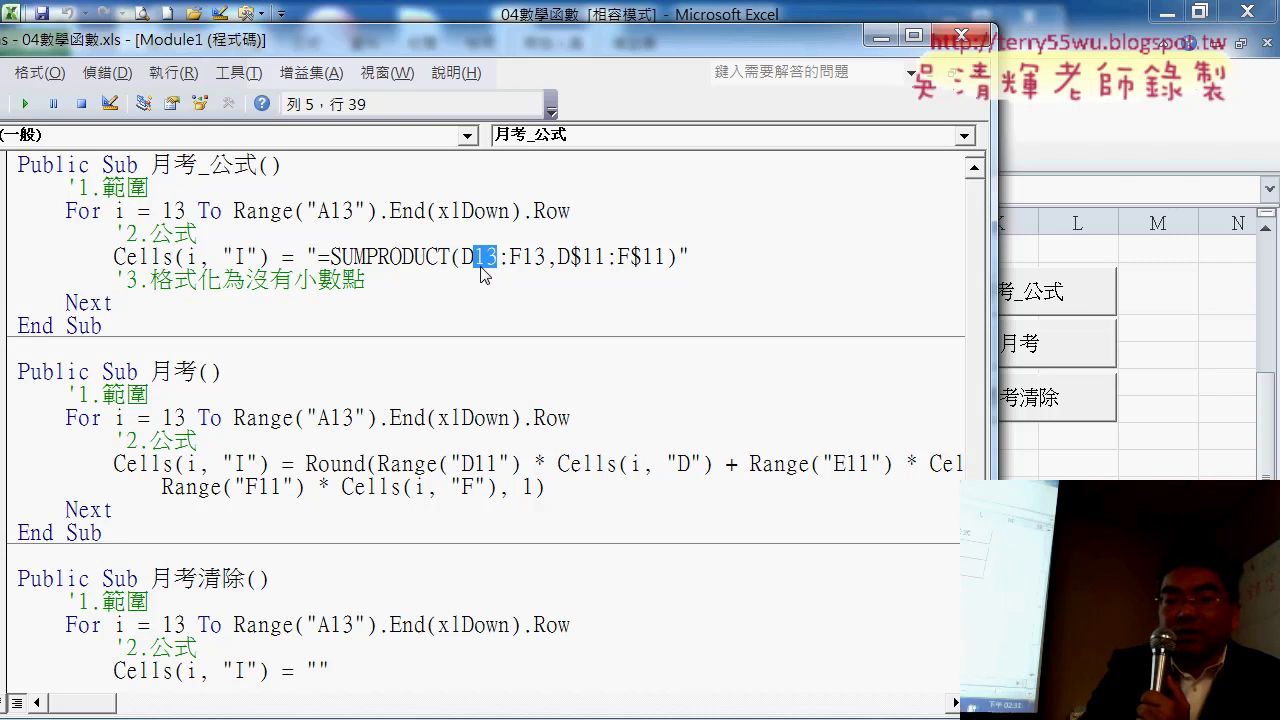
Replace the 13 in D13 with " & i & " in the macro's SUMPRODUCT string.
type("\"\"")
key("Left")
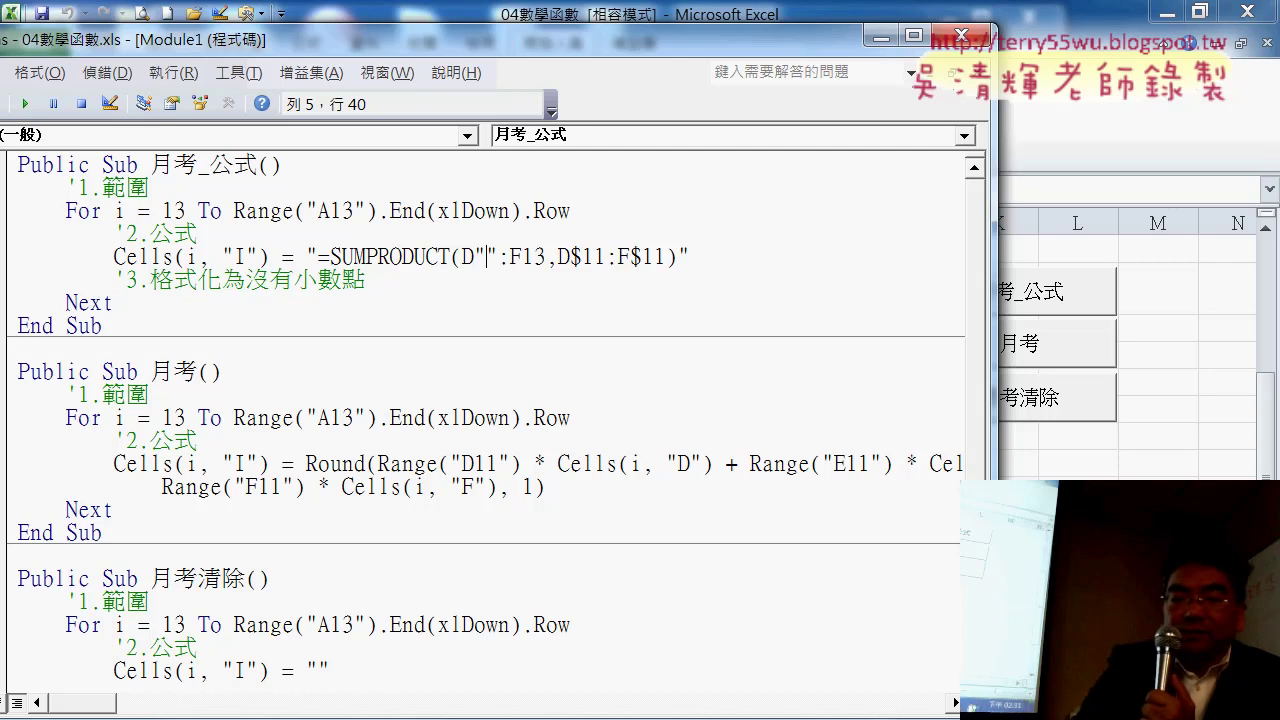
type("&&")
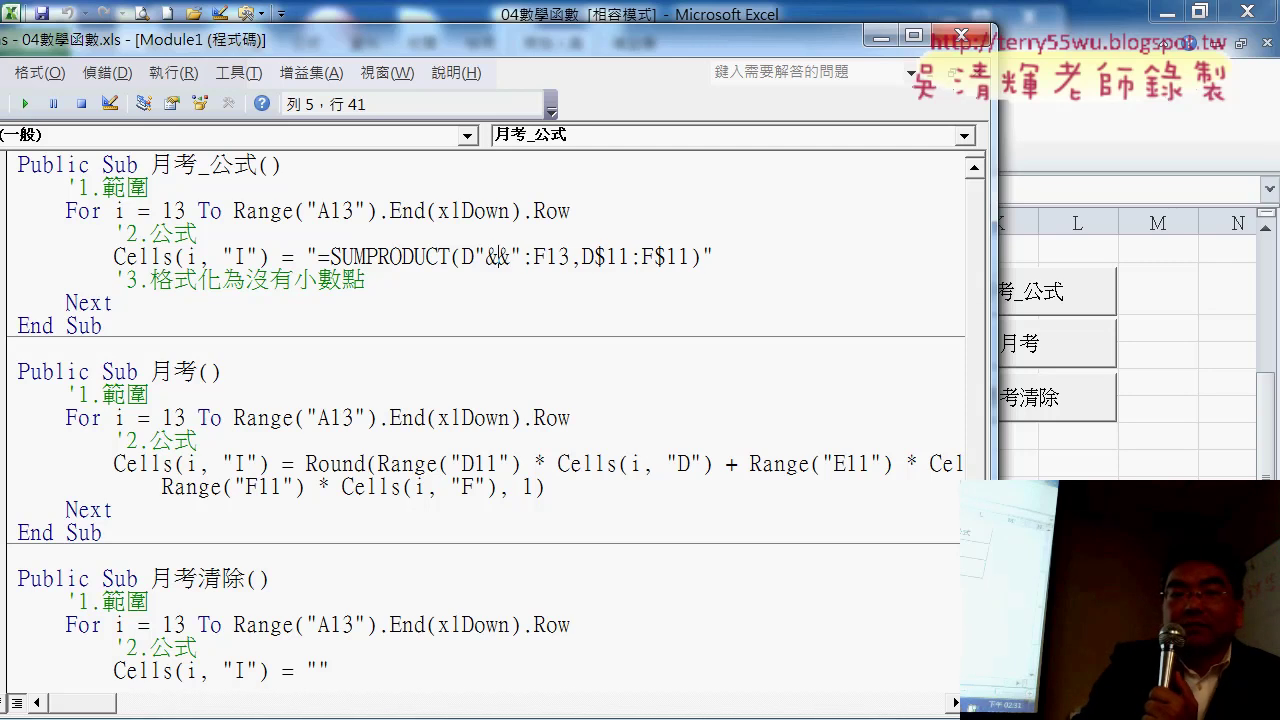
type("i")
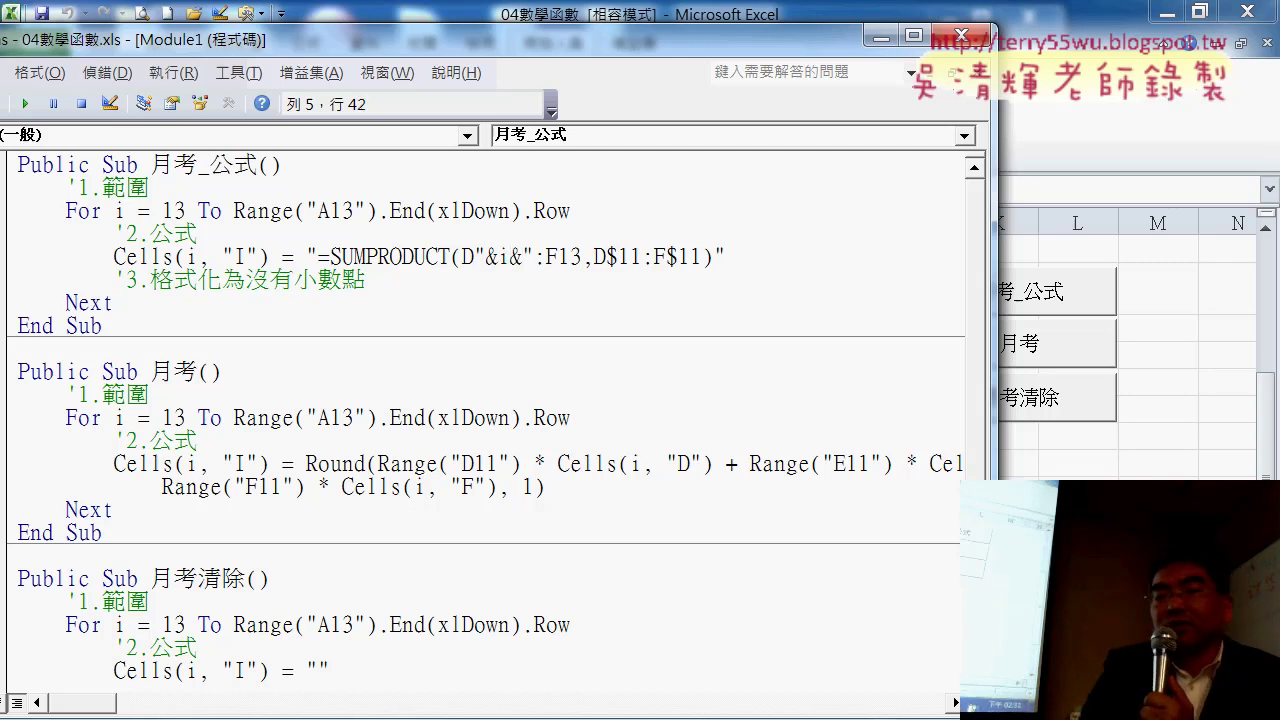
left_click(486, 258)
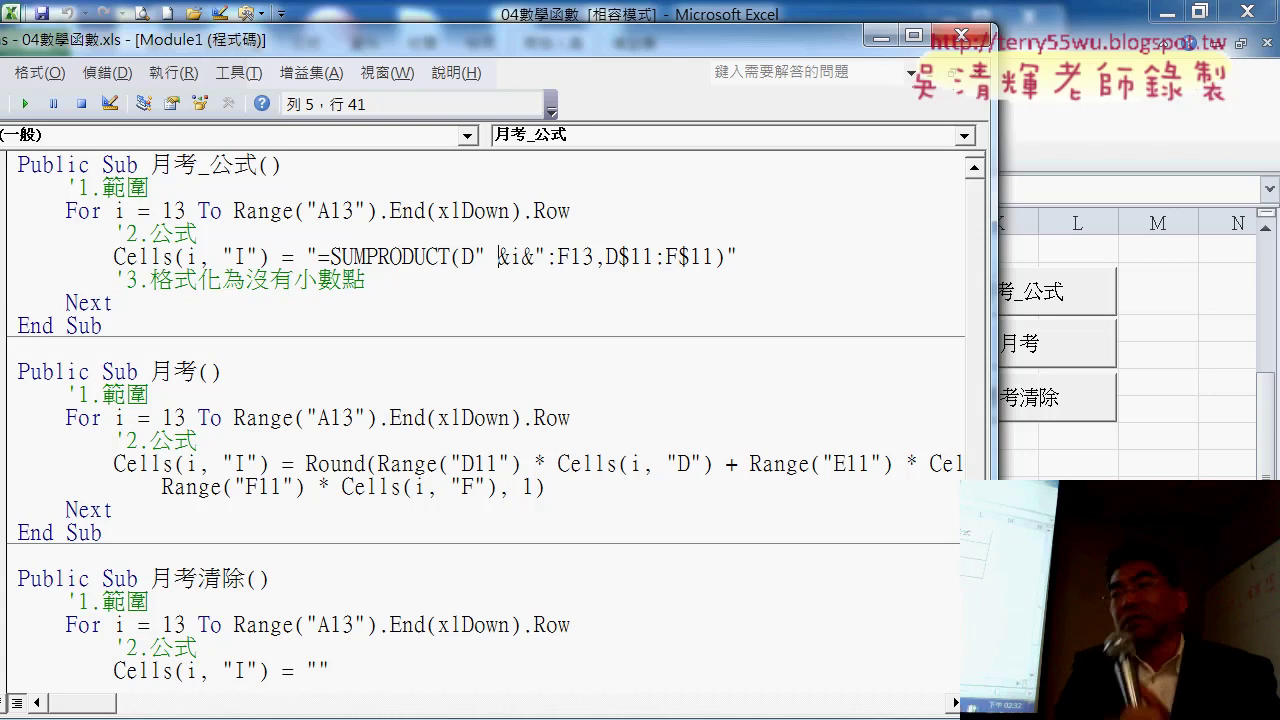
key("Right")
key("Right")
key("Right")
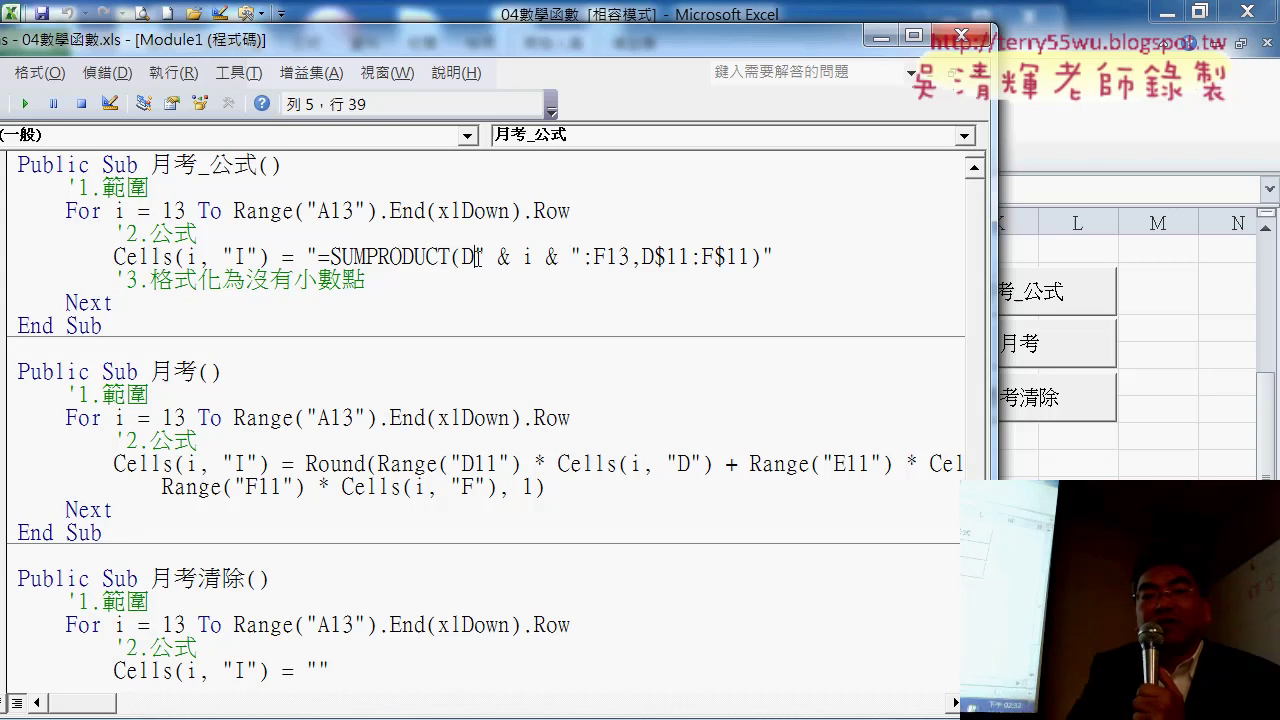
Copy the " & i & " piece over the 13 in F13, then return to the worksheet.
left_click_drag(477, 257, 580, 257)
right_click(561, 261)
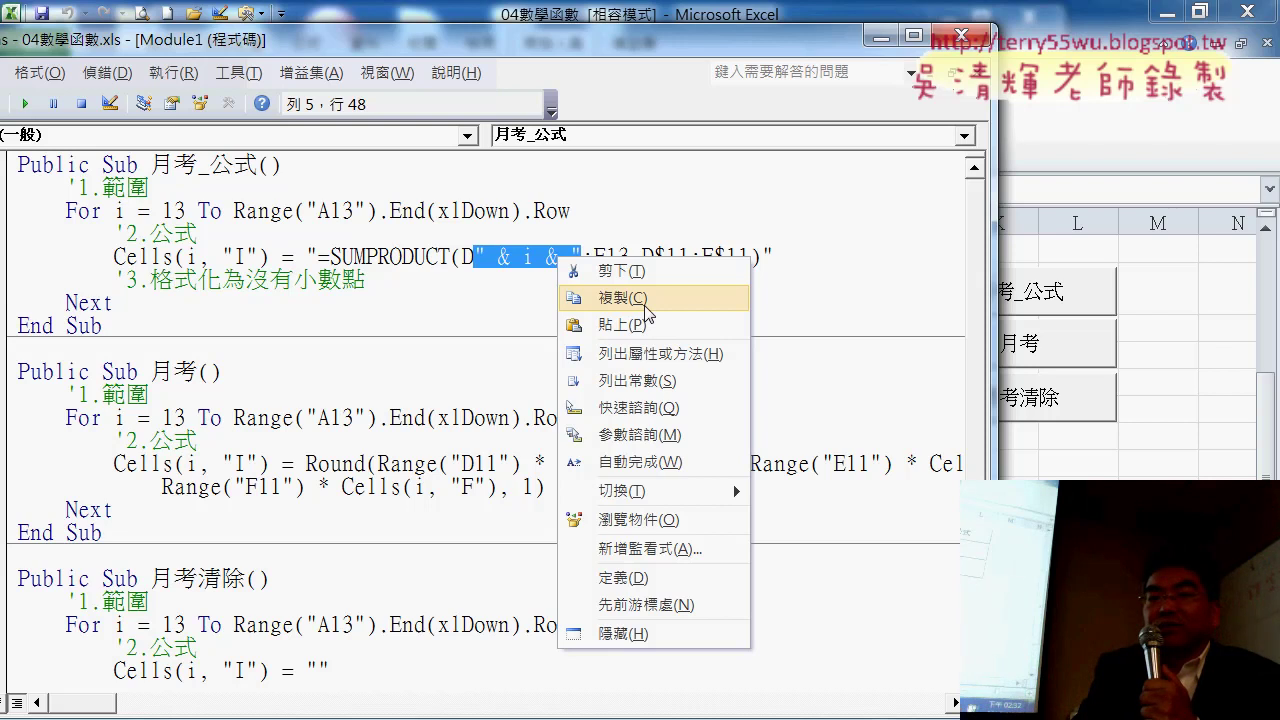
left_click(638, 298)
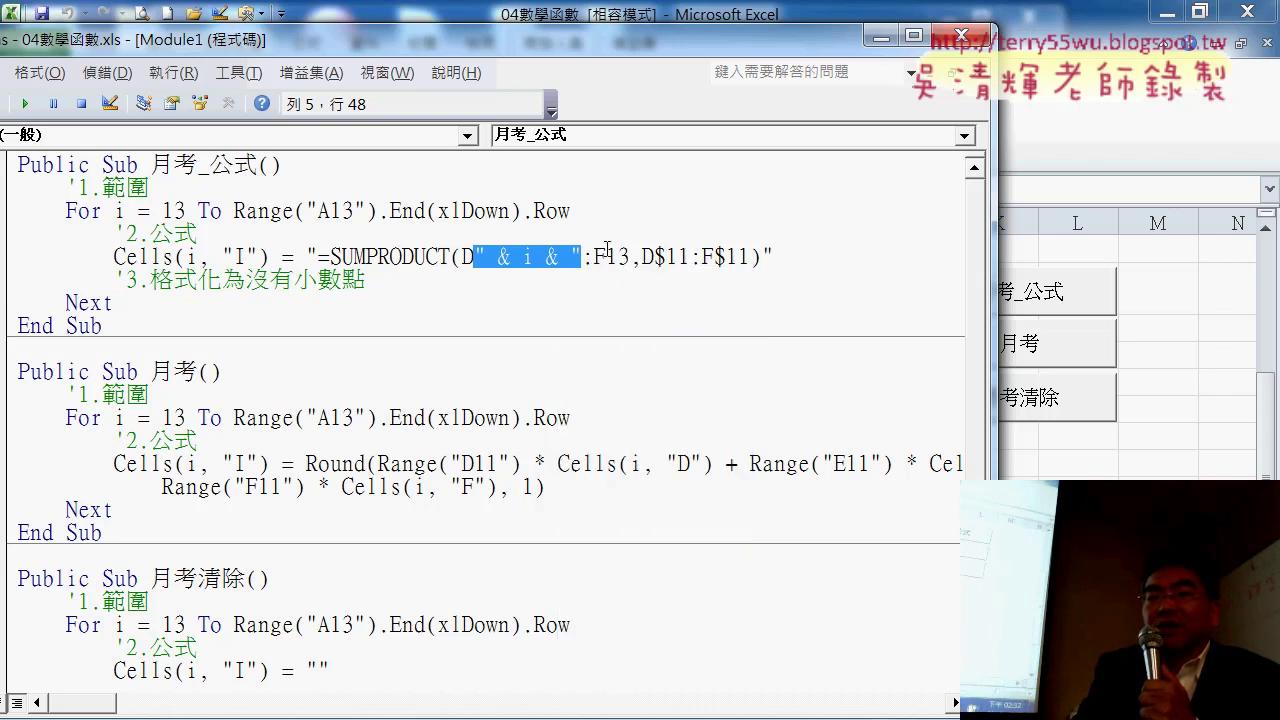
left_click_drag(605, 255, 630, 255)
right_click(620, 262)
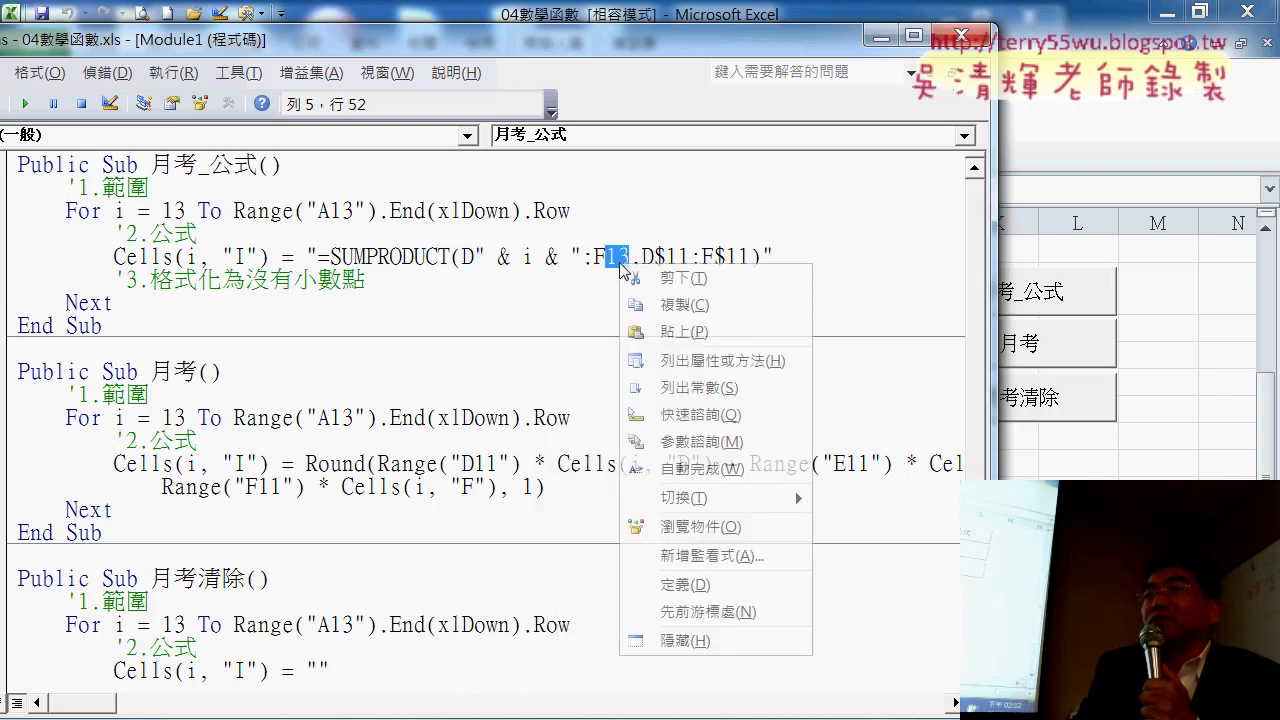
left_click(677, 340)
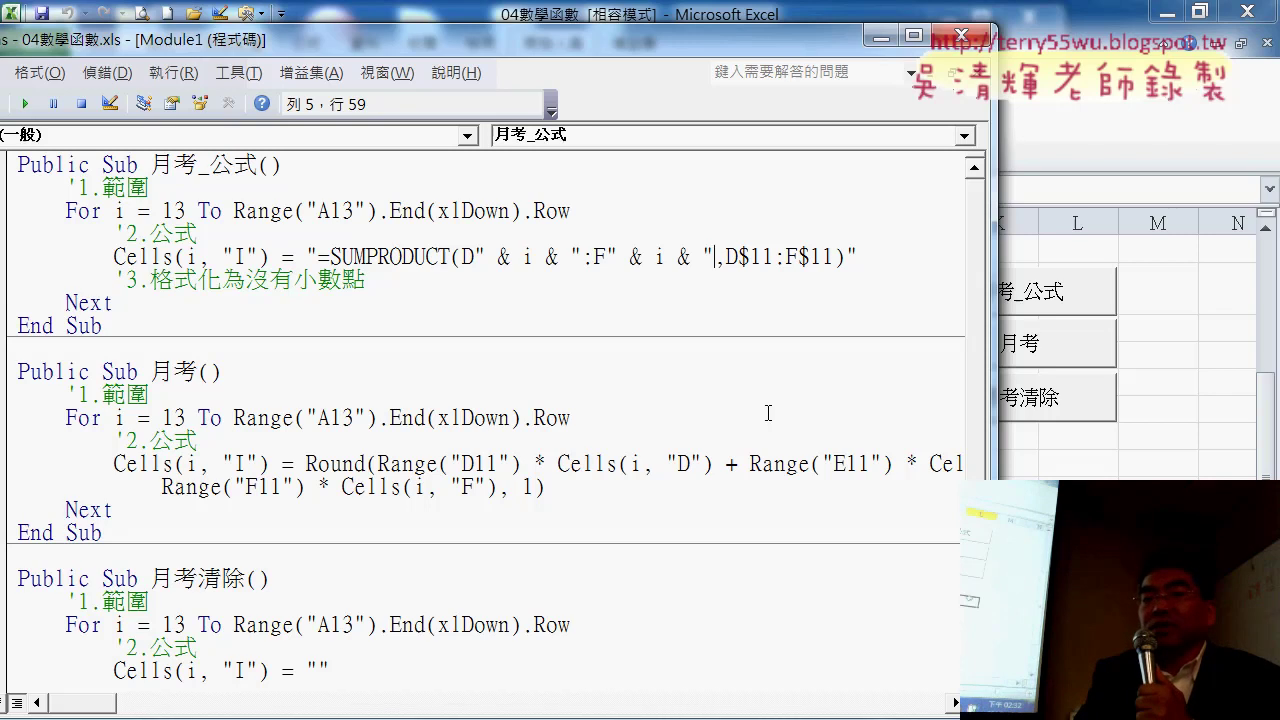
left_click(1095, 480)
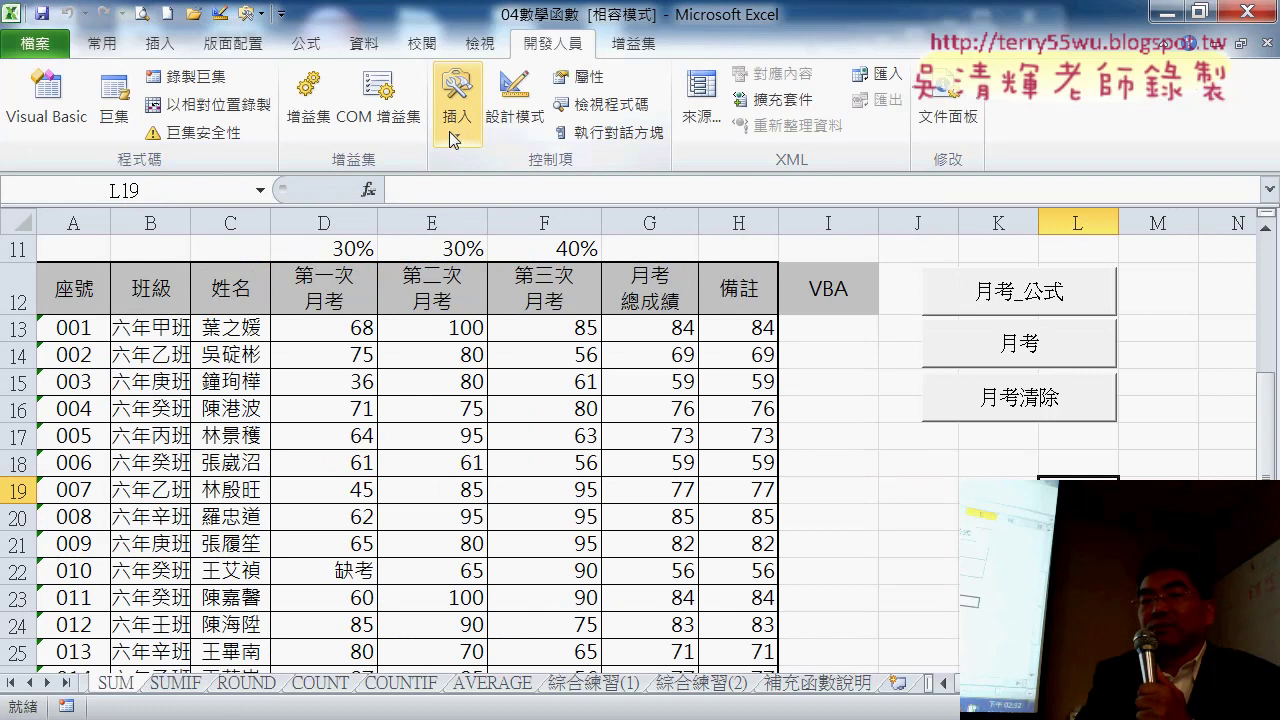
Rerun 月考_公式 and format I13:I27 to show exactly one decimal place.
left_click(1020, 295)
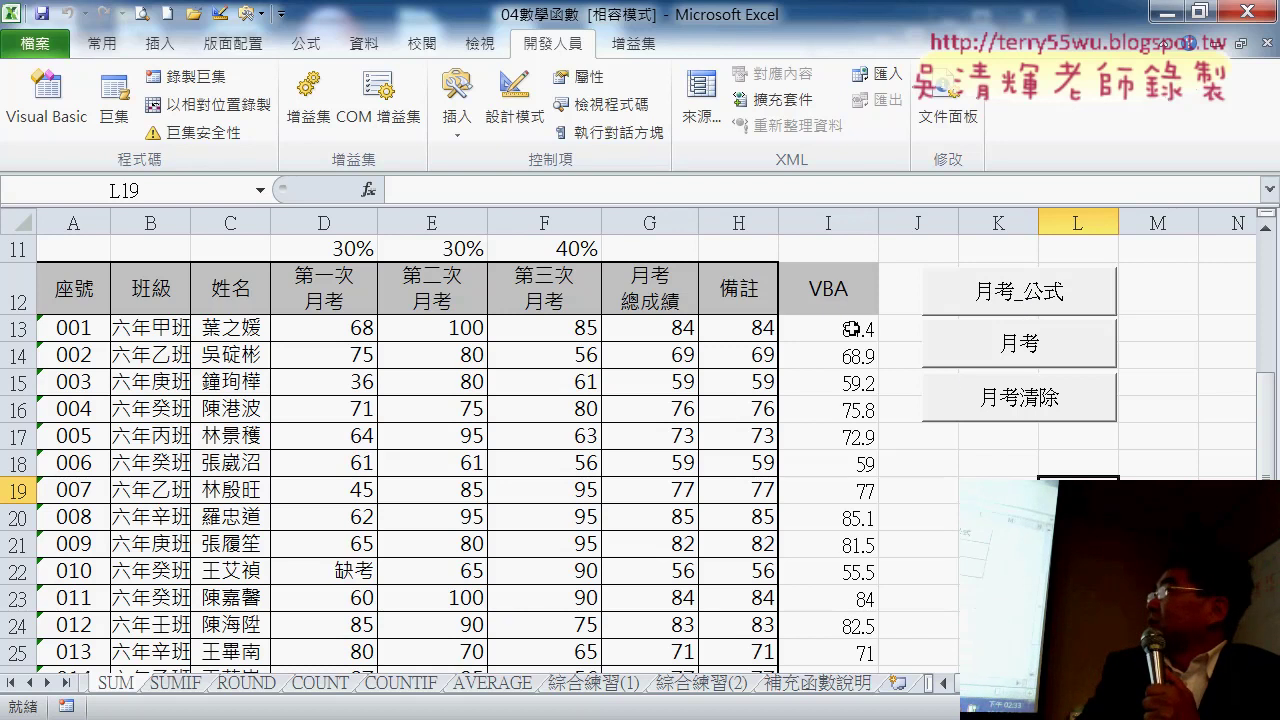
left_click_drag(851, 328, 851, 625)
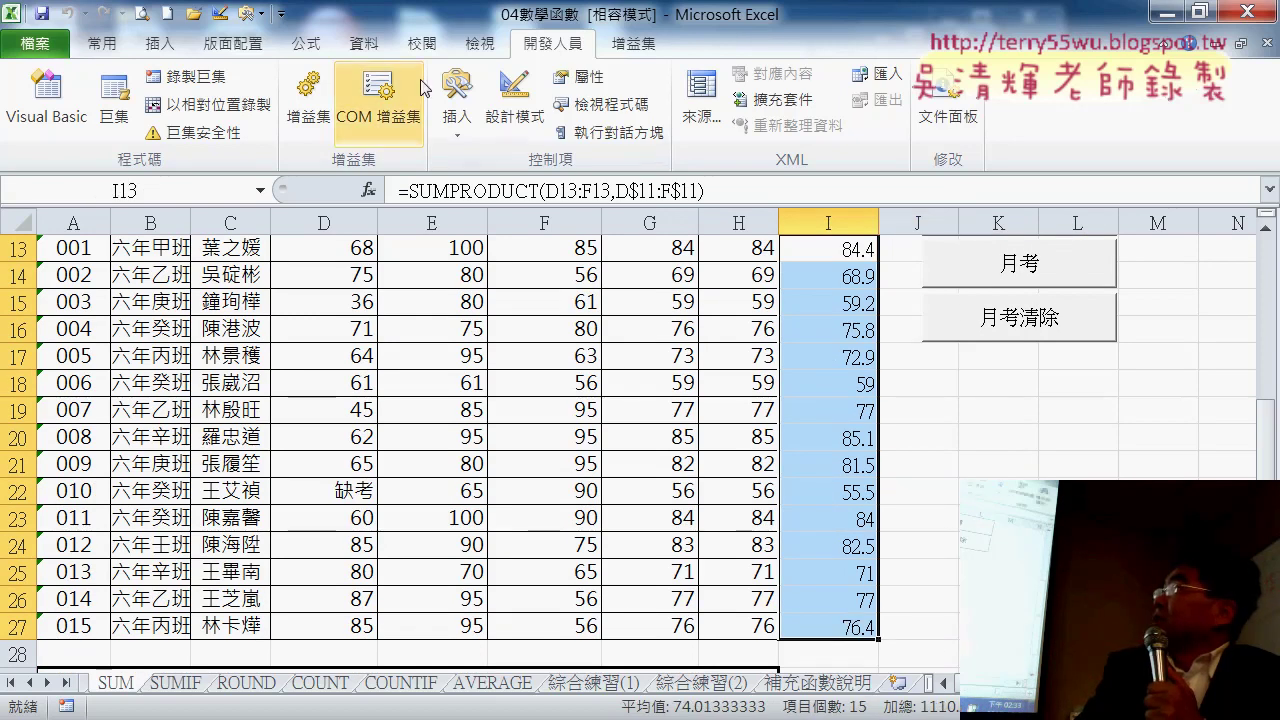
left_click(100, 47)
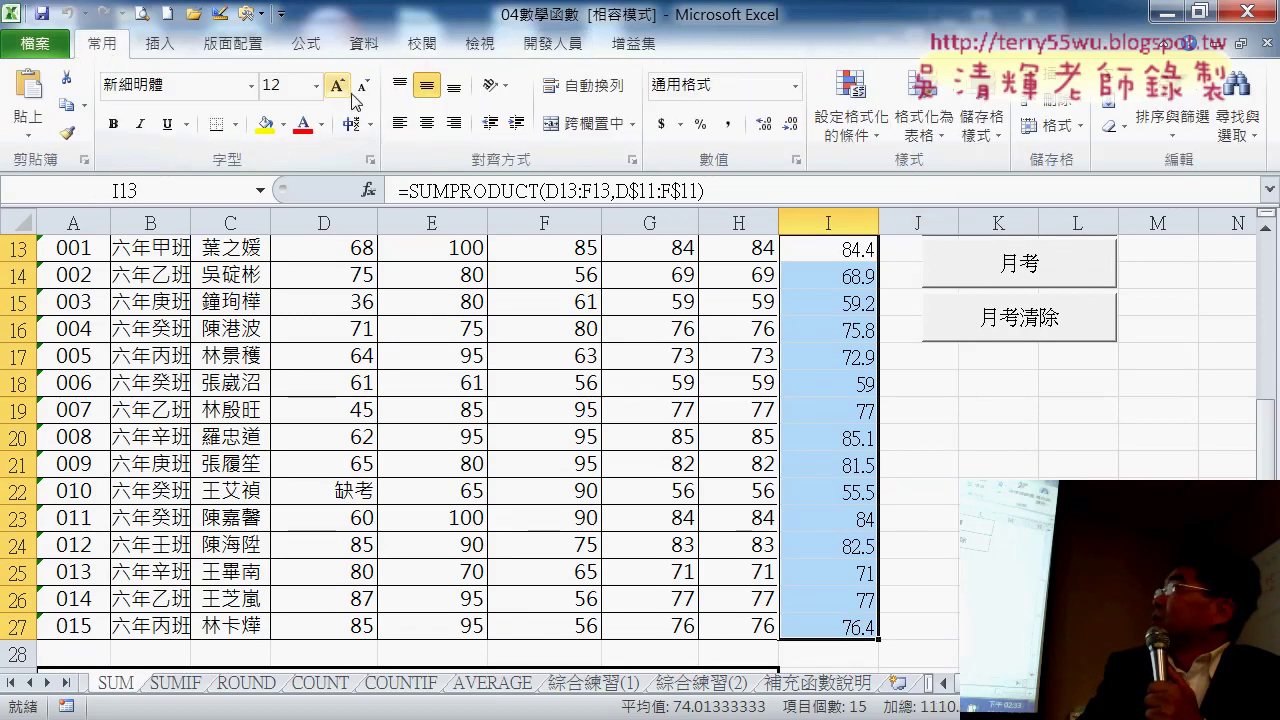
left_click(790, 126)
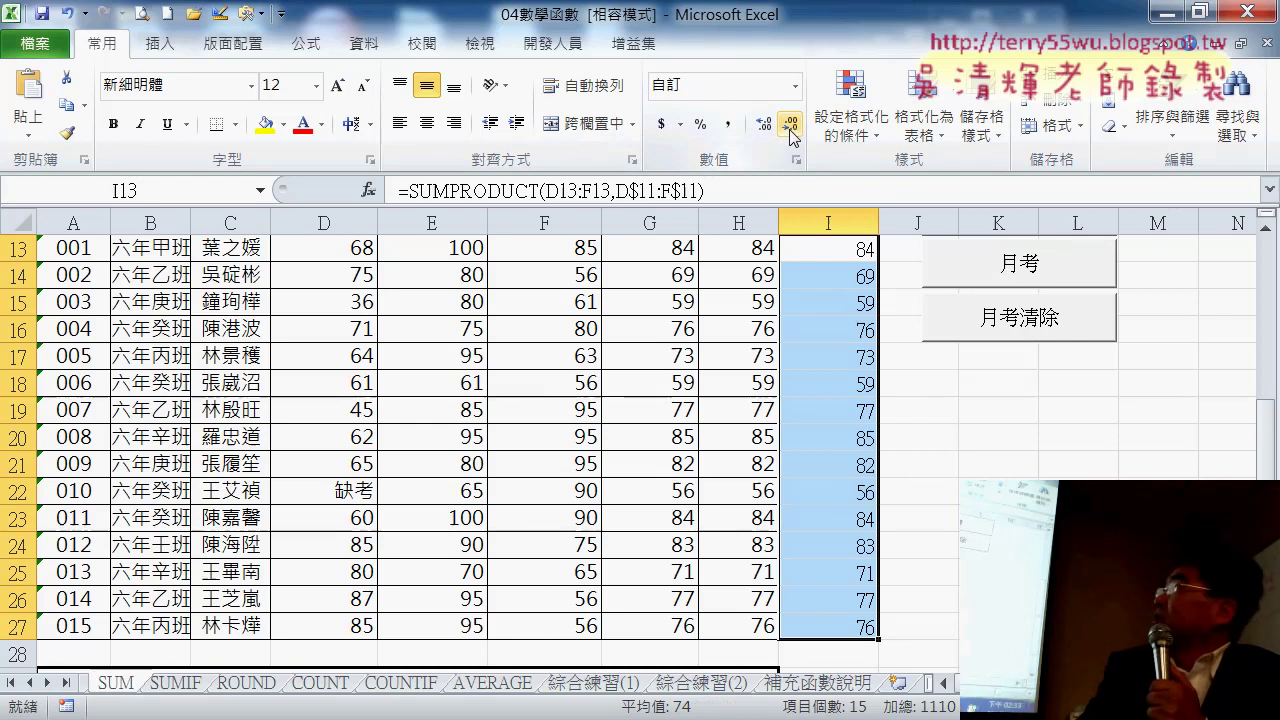
left_click(763, 126)
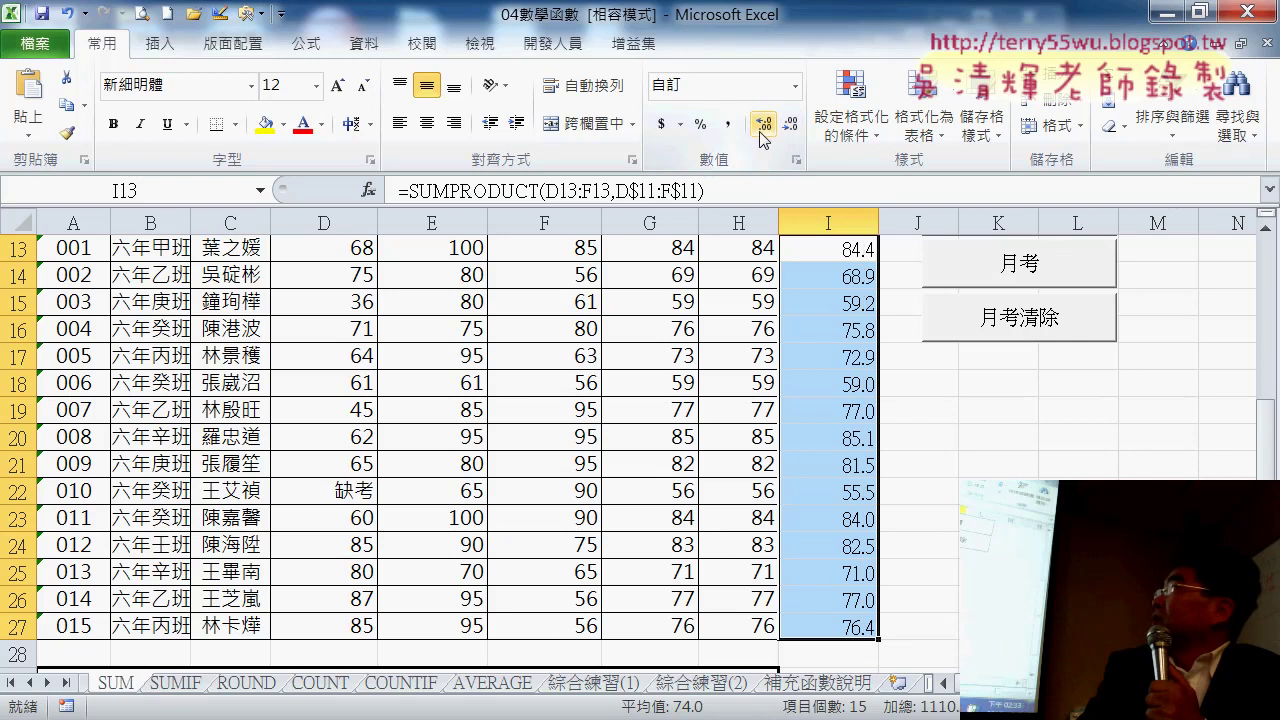
left_click(968, 431)
Compare H13's formula with I13's SUMPRODUCT result of 84.4.
scroll(968, 431, "up", 1)
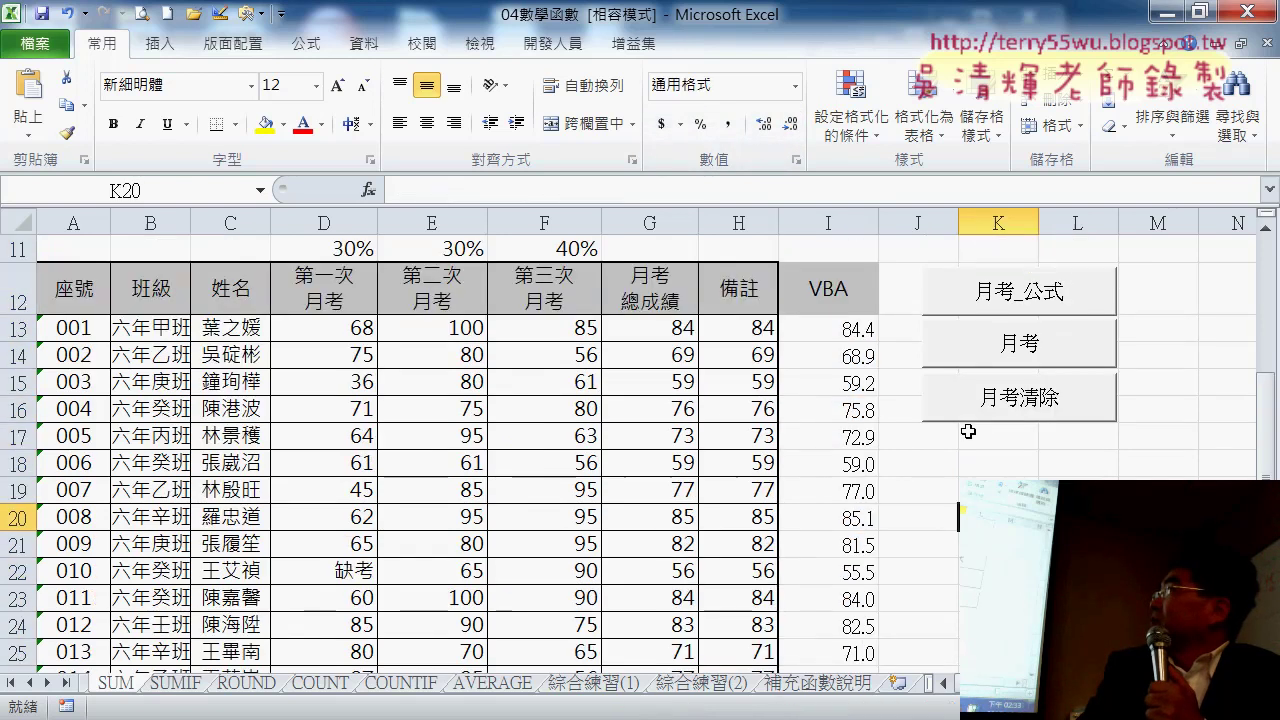
scroll(968, 431, "up", 2)
scroll(968, 431, "down", 1)
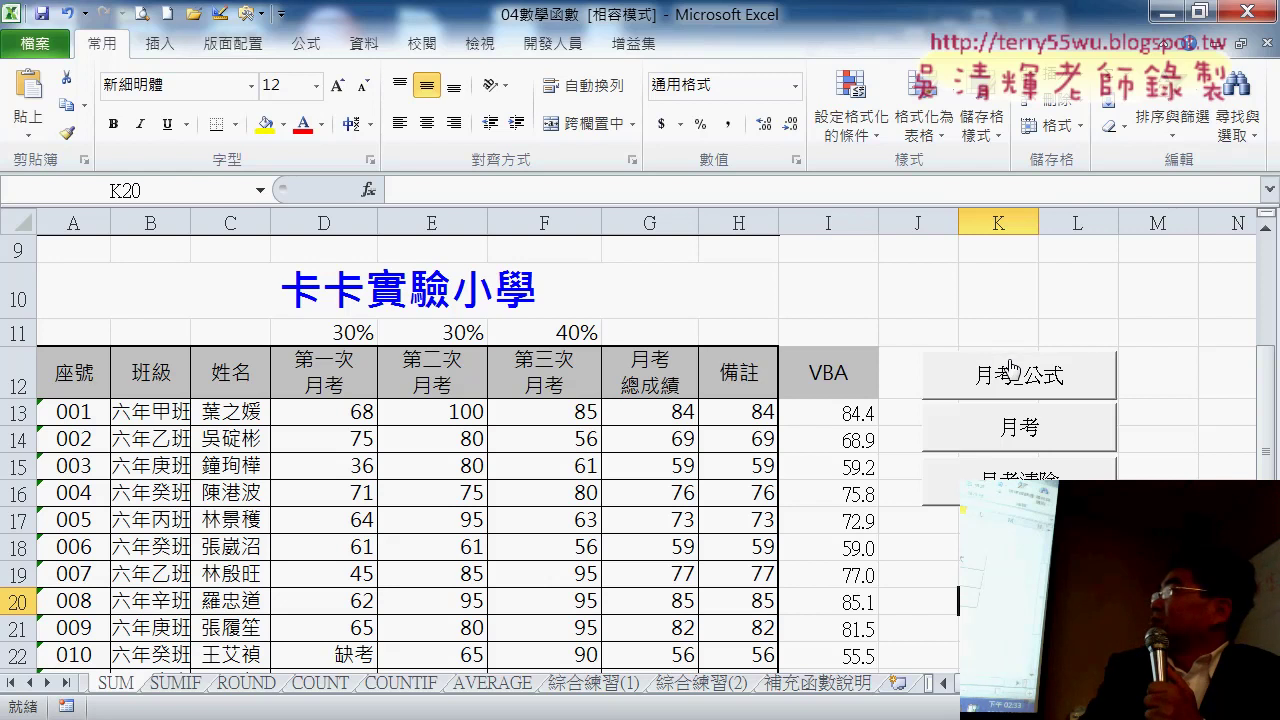
left_click(746, 410)
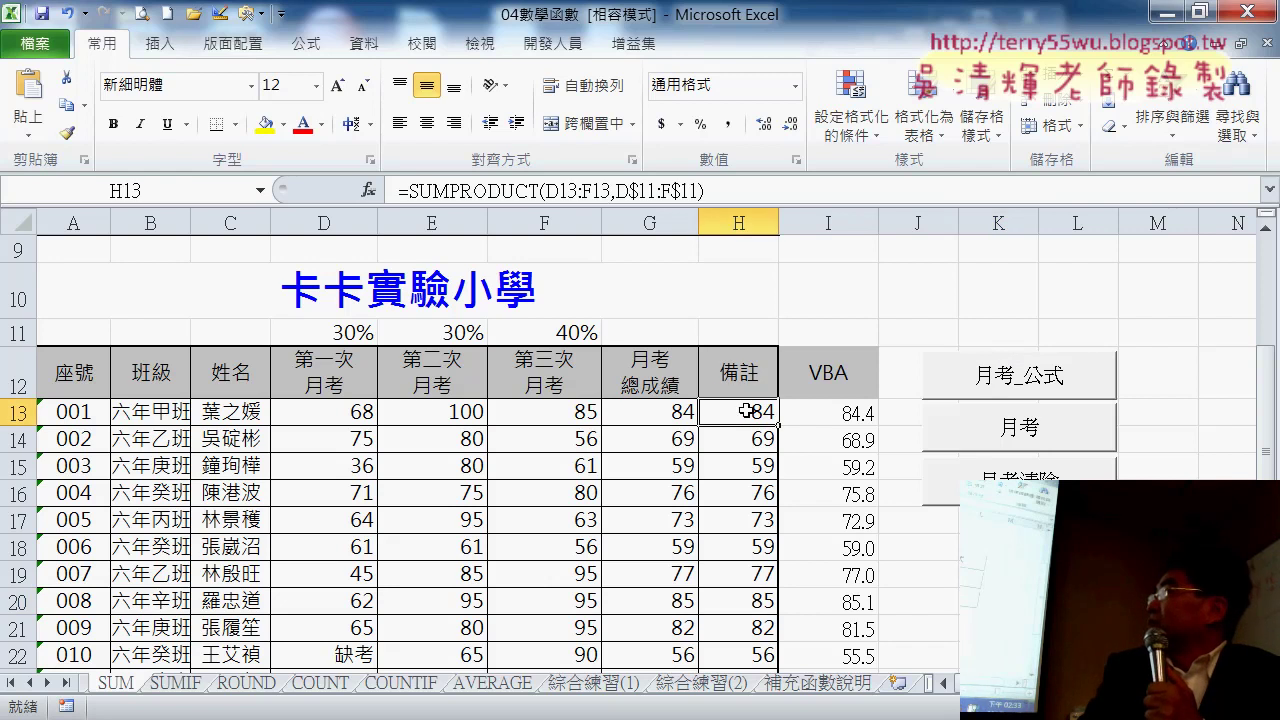
left_click(838, 414)
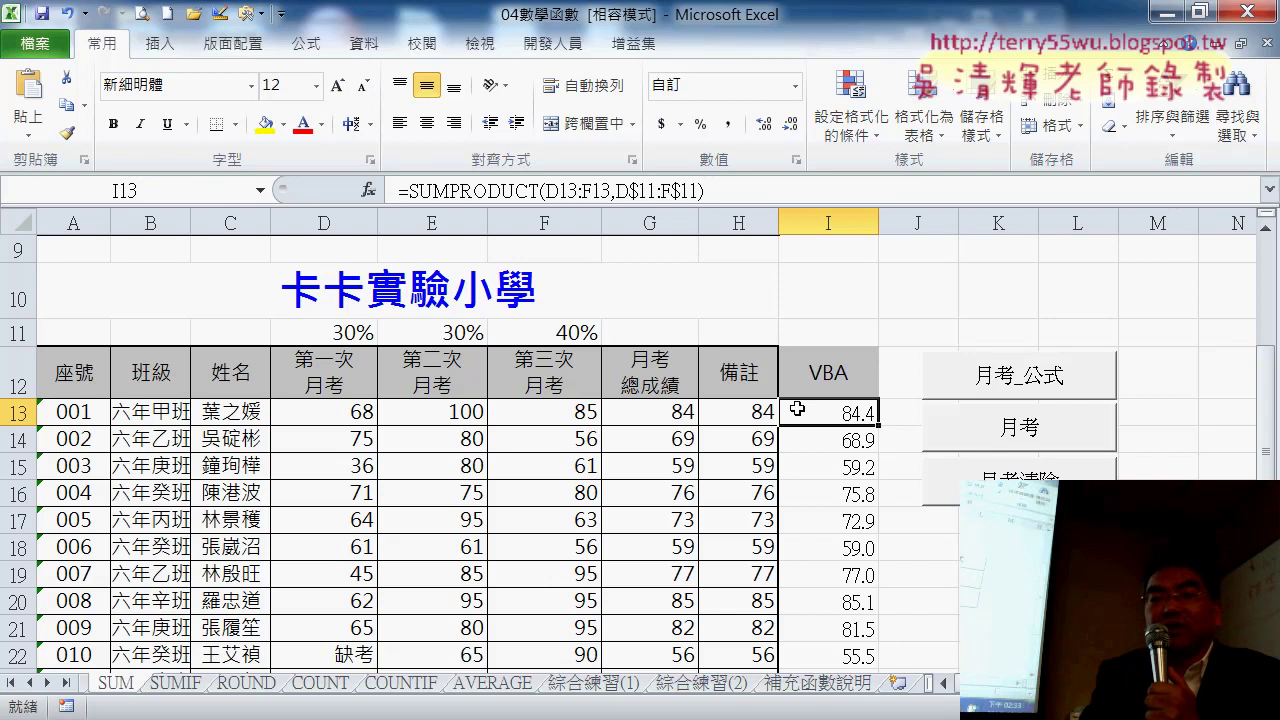
right_click(752, 412)
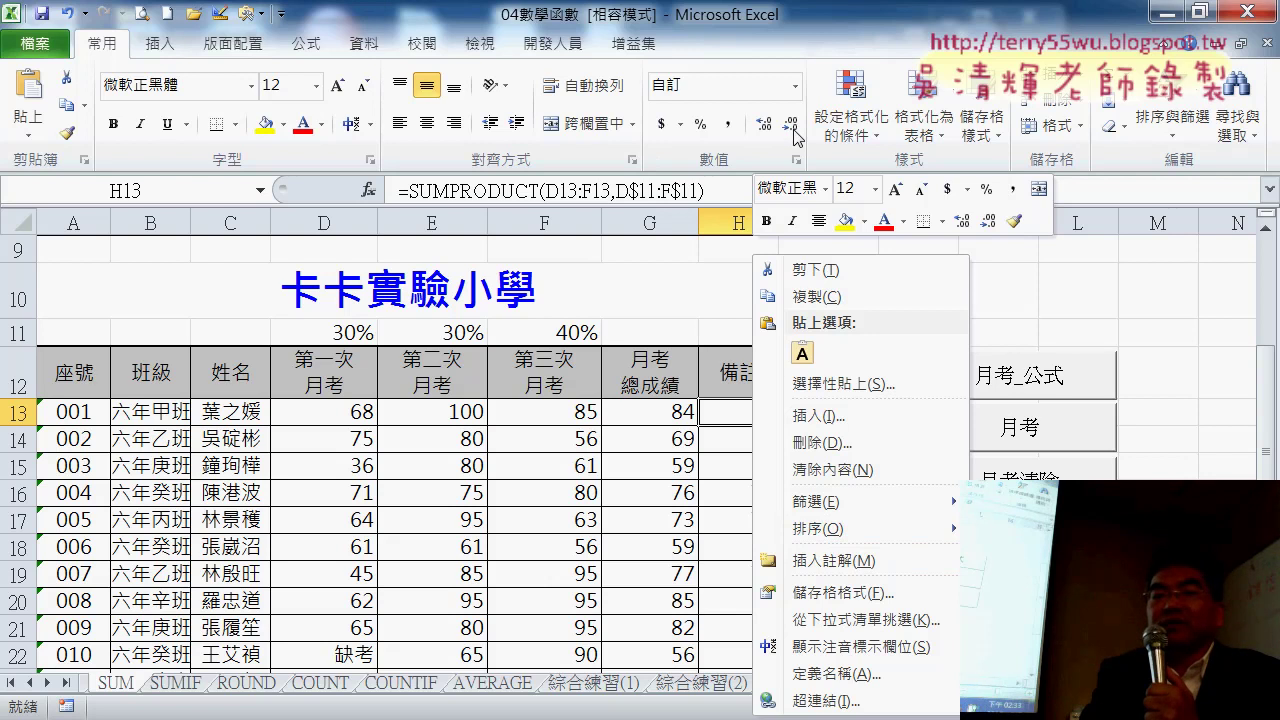
left_click(843, 592)
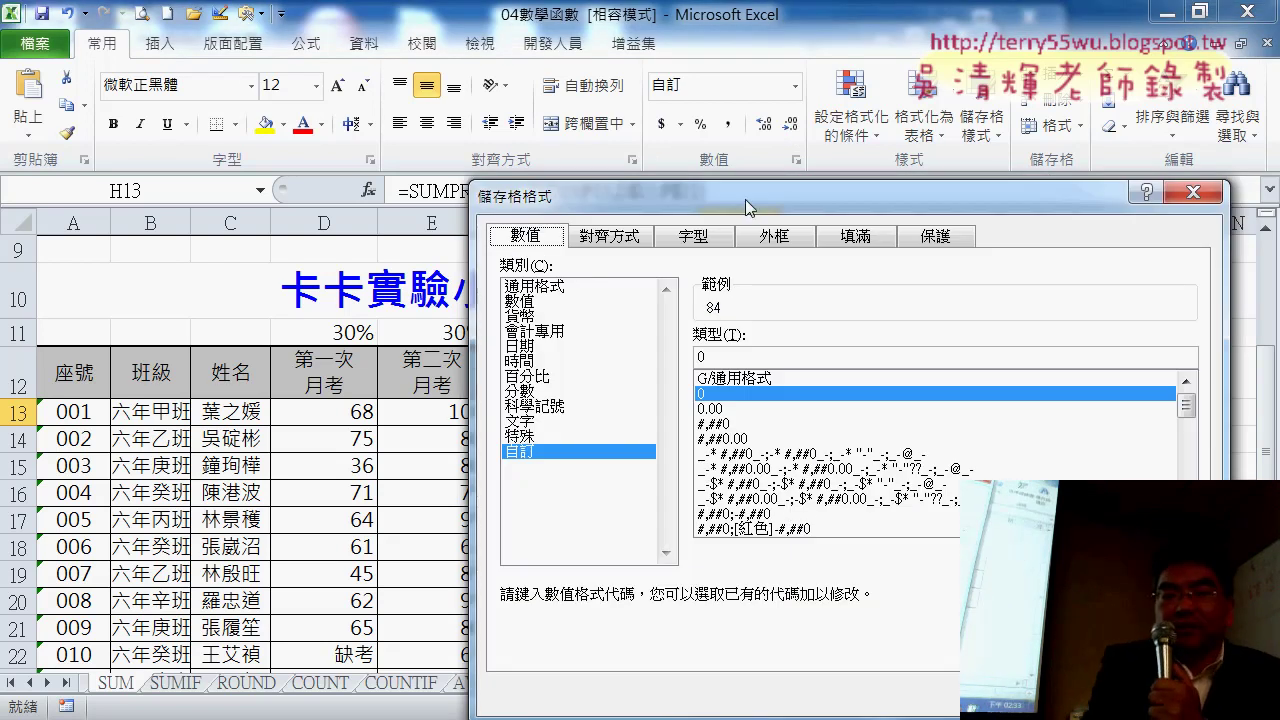
left_click_drag(745, 199, 609, 106)
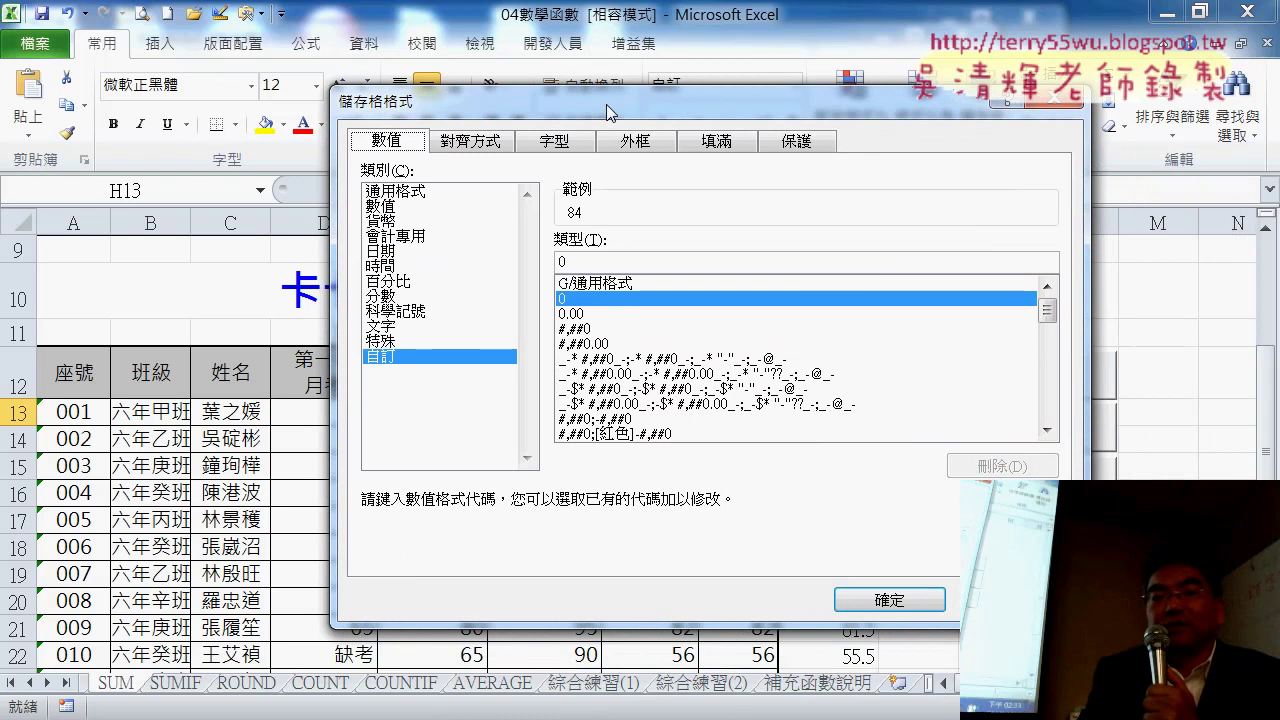
left_click_drag(405, 318, 445, 378)
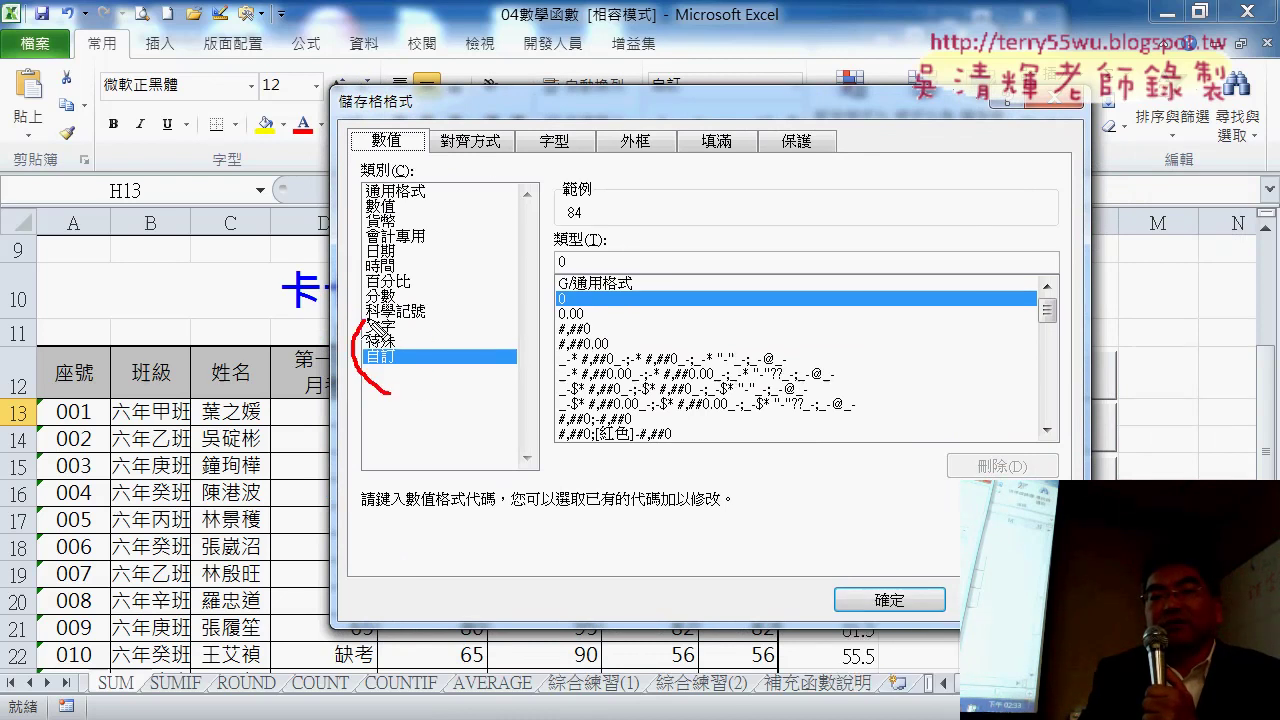
mouse_move(576, 270)
left_mouse_down()
mouse_move(548, 272)
mouse_move(600, 262)
mouse_move(575, 282)
left_mouse_up()
left_click_drag(695, 158, 612, 238)
left_click_drag(606, 241, 655, 241)
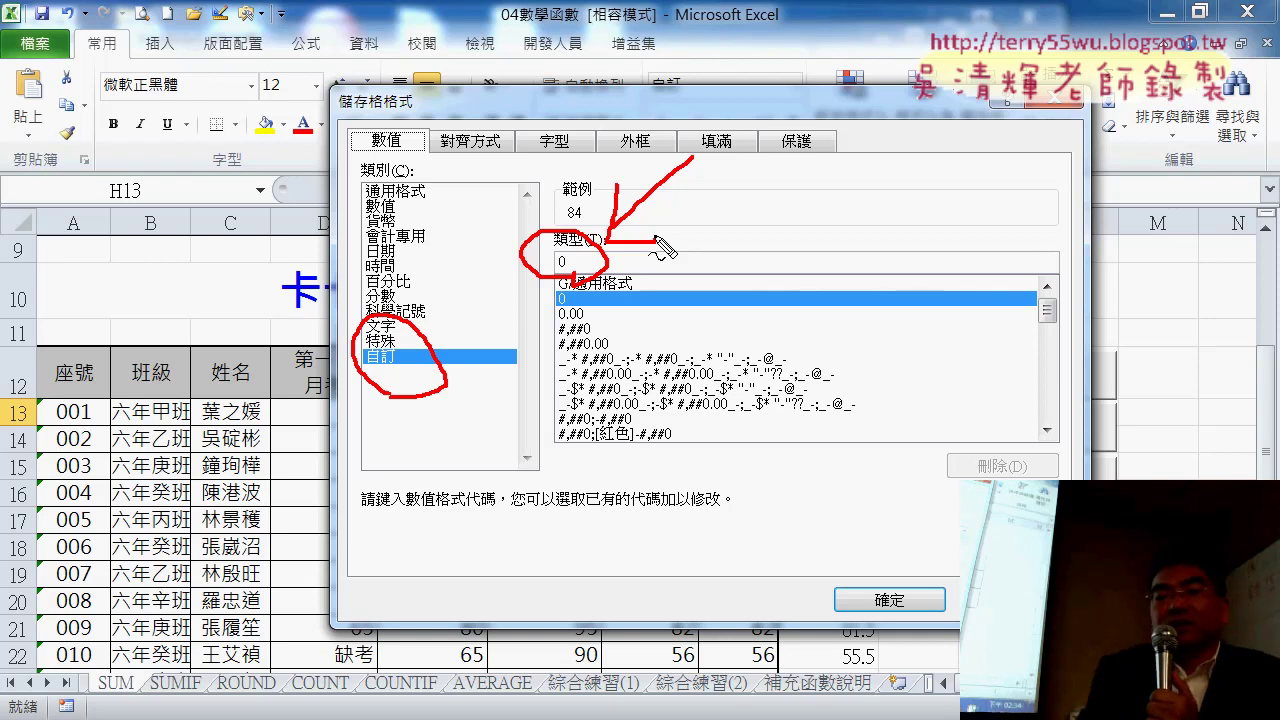
key("Escape")
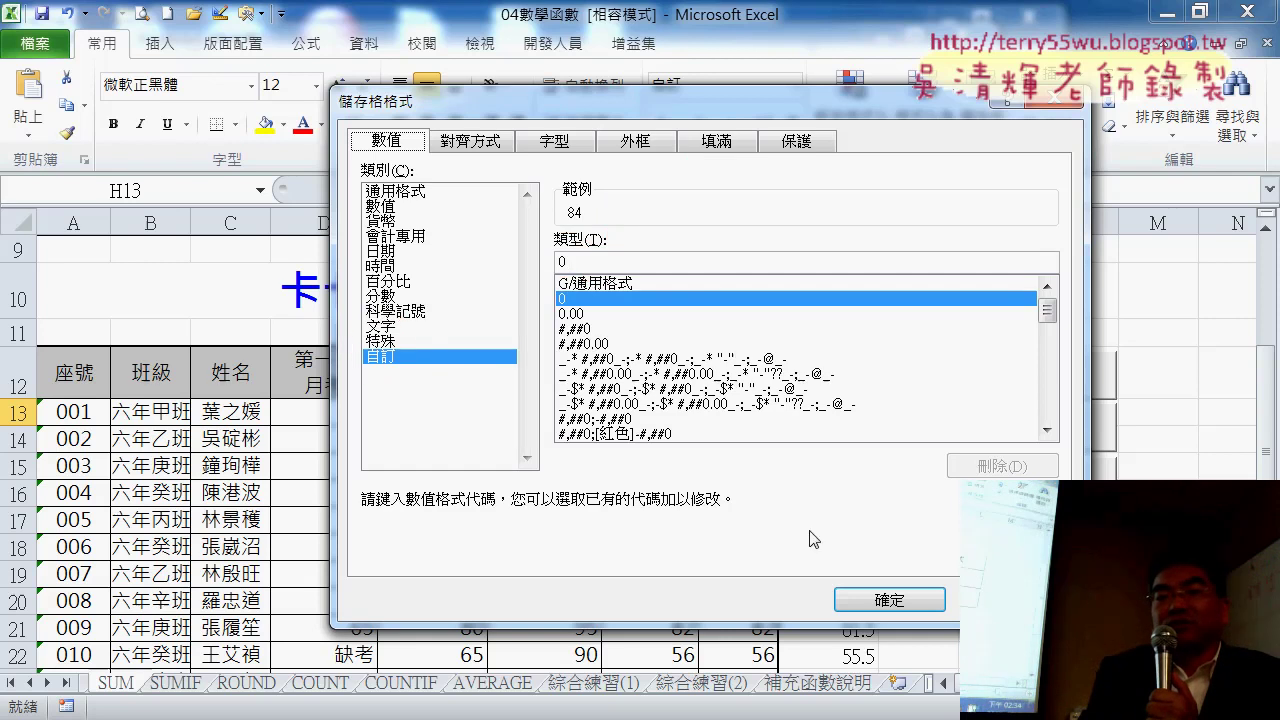
left_click(889, 599)
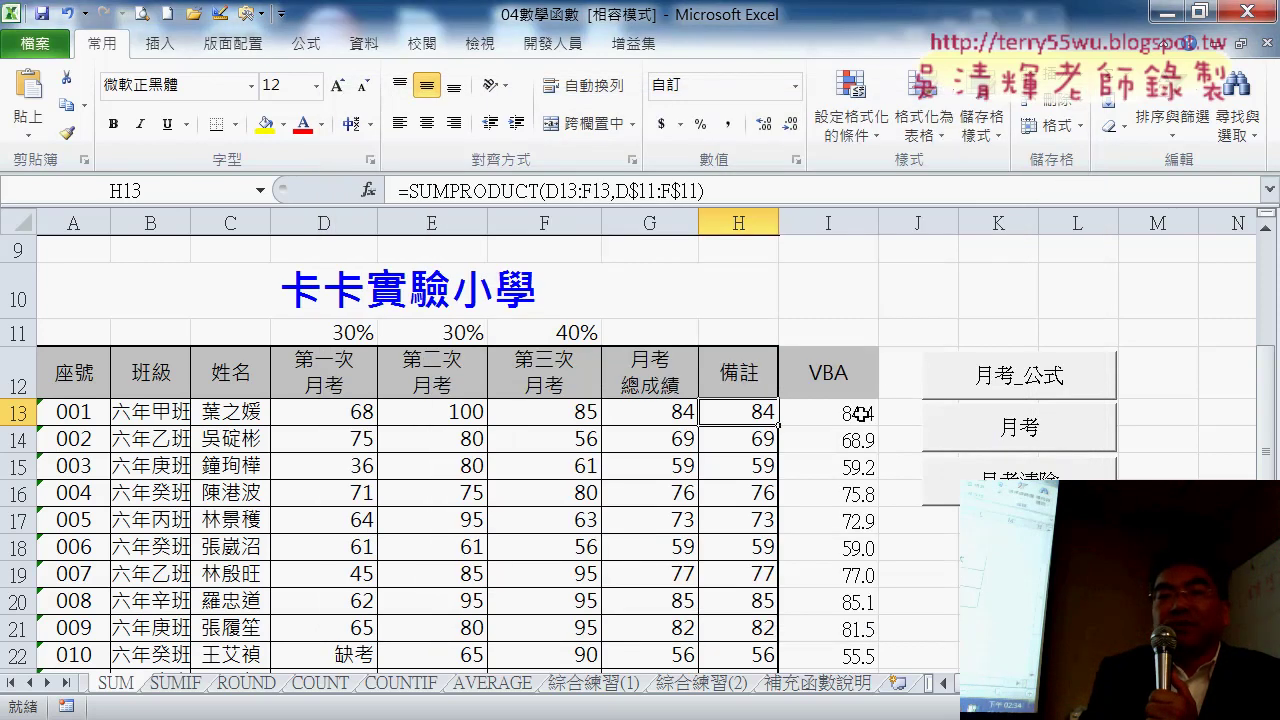
left_click(861, 413)
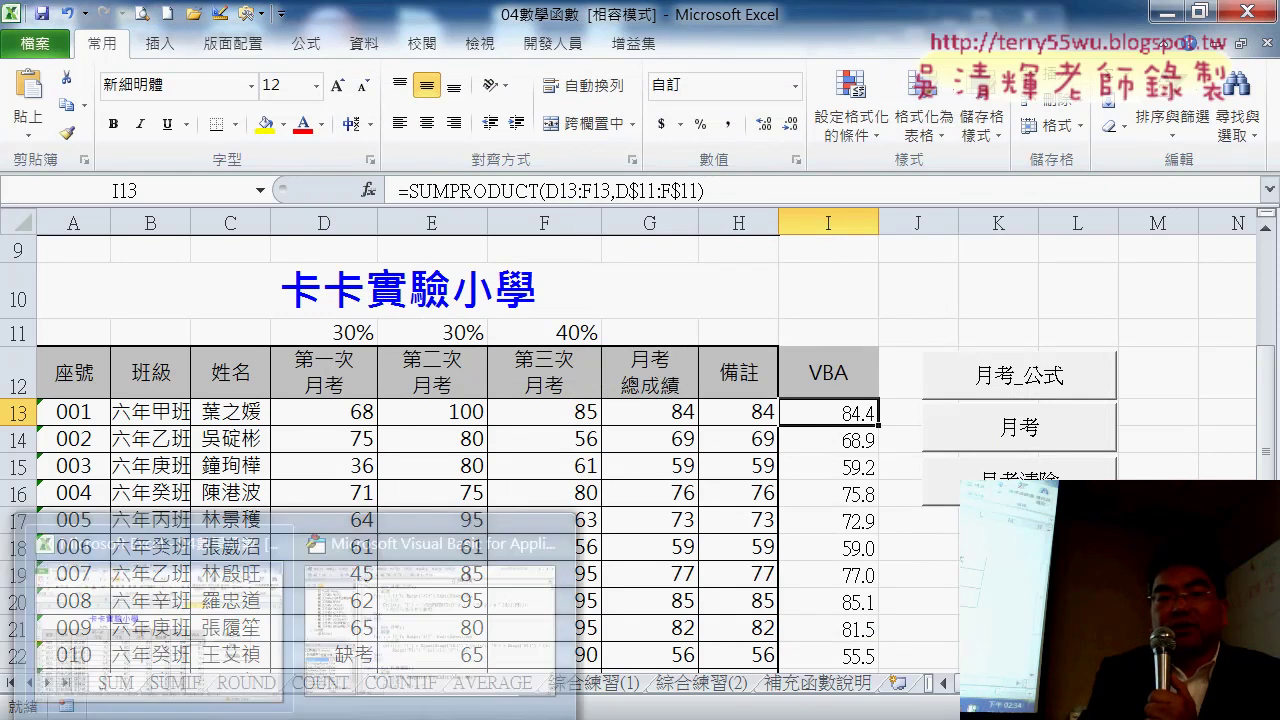
Add the line Cells.NumberFormatLocal = "0" under the no-decimals comment in 月考_公式.
left_click(448, 600)
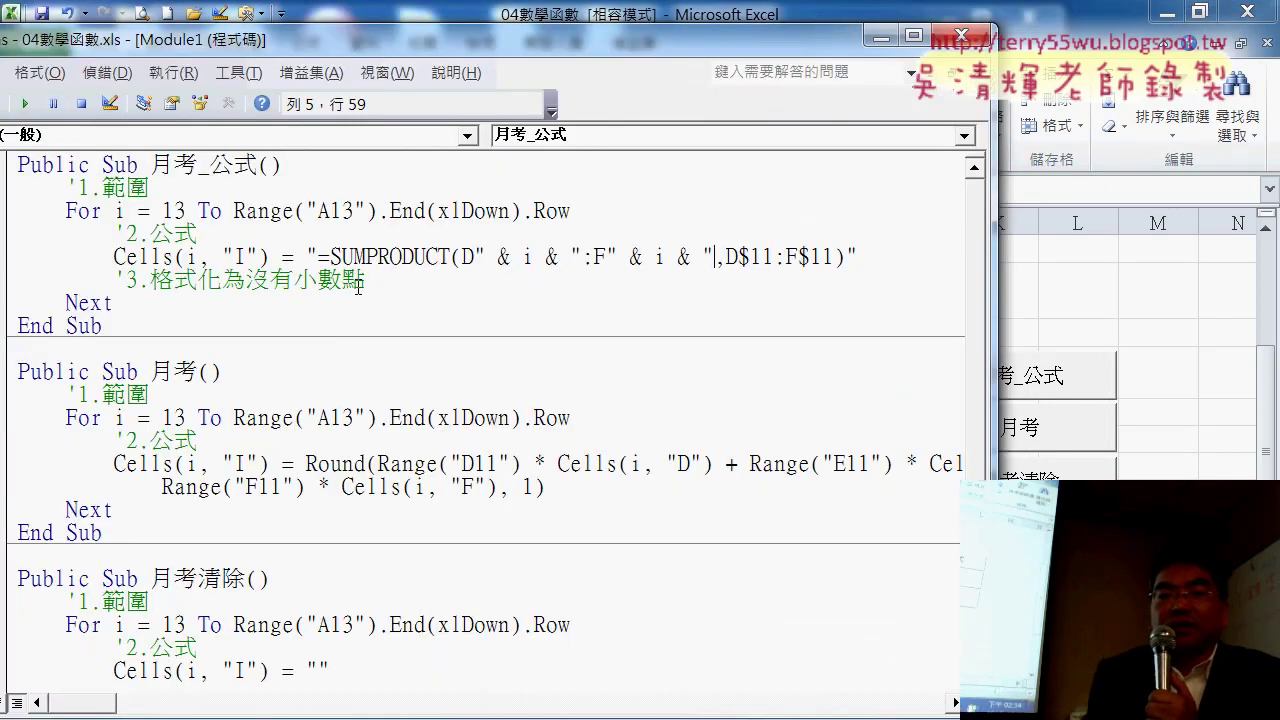
left_click(404, 280)
key("Return")
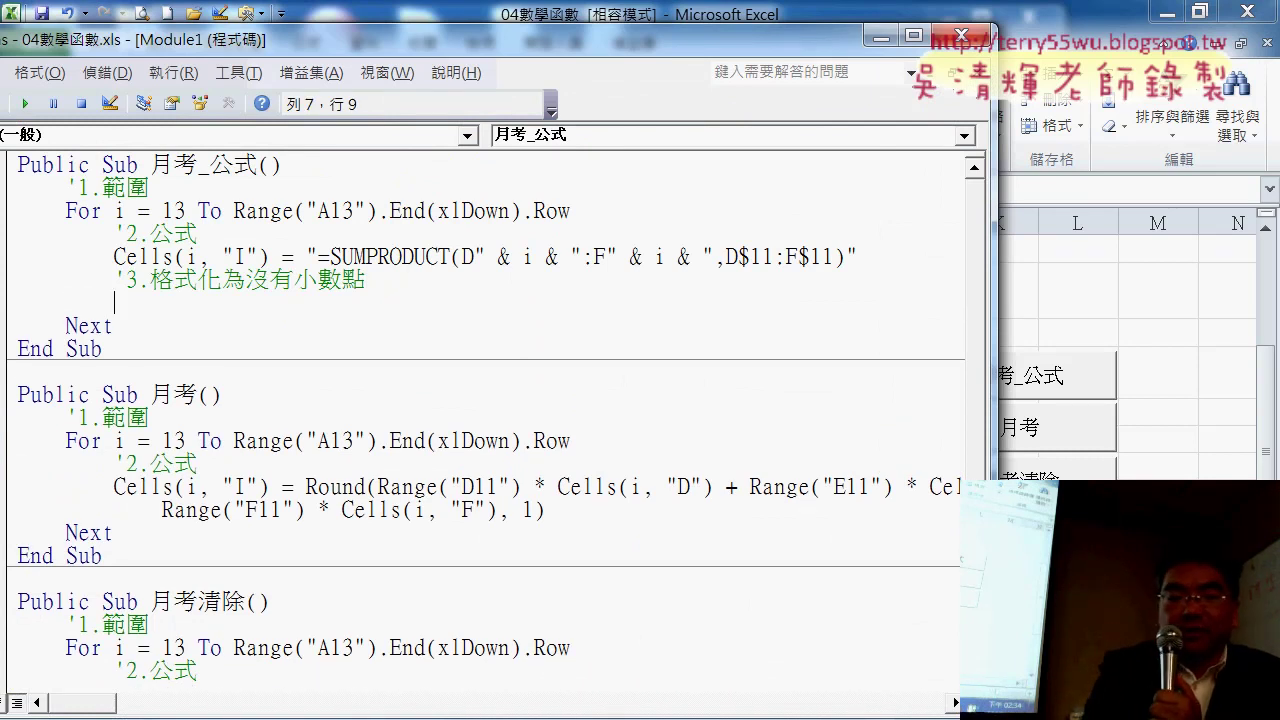
type("cell")
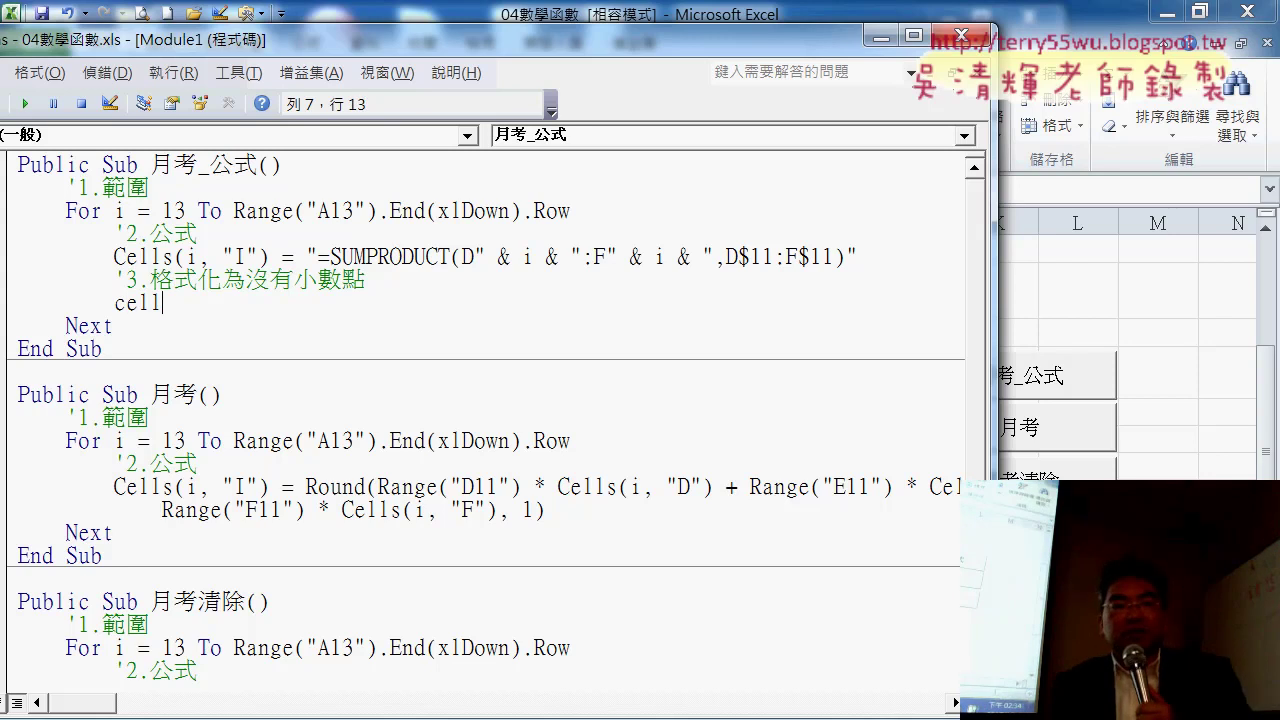
type("s")
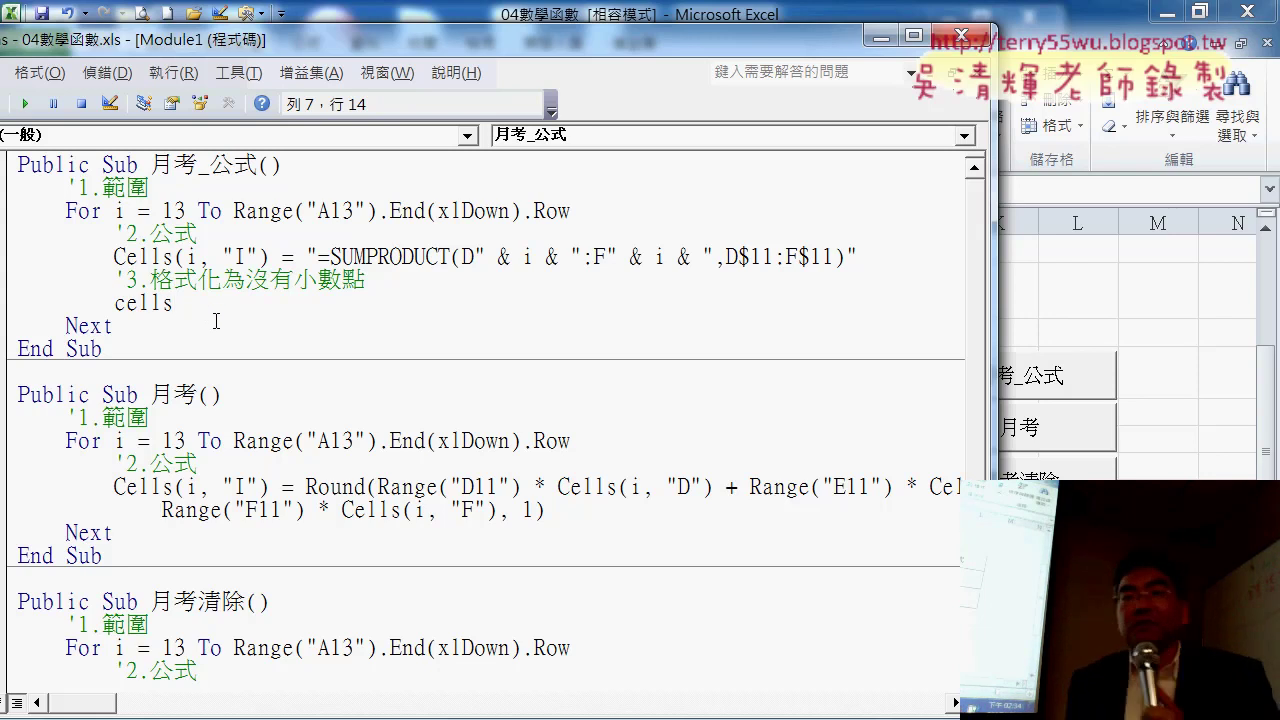
type(".")
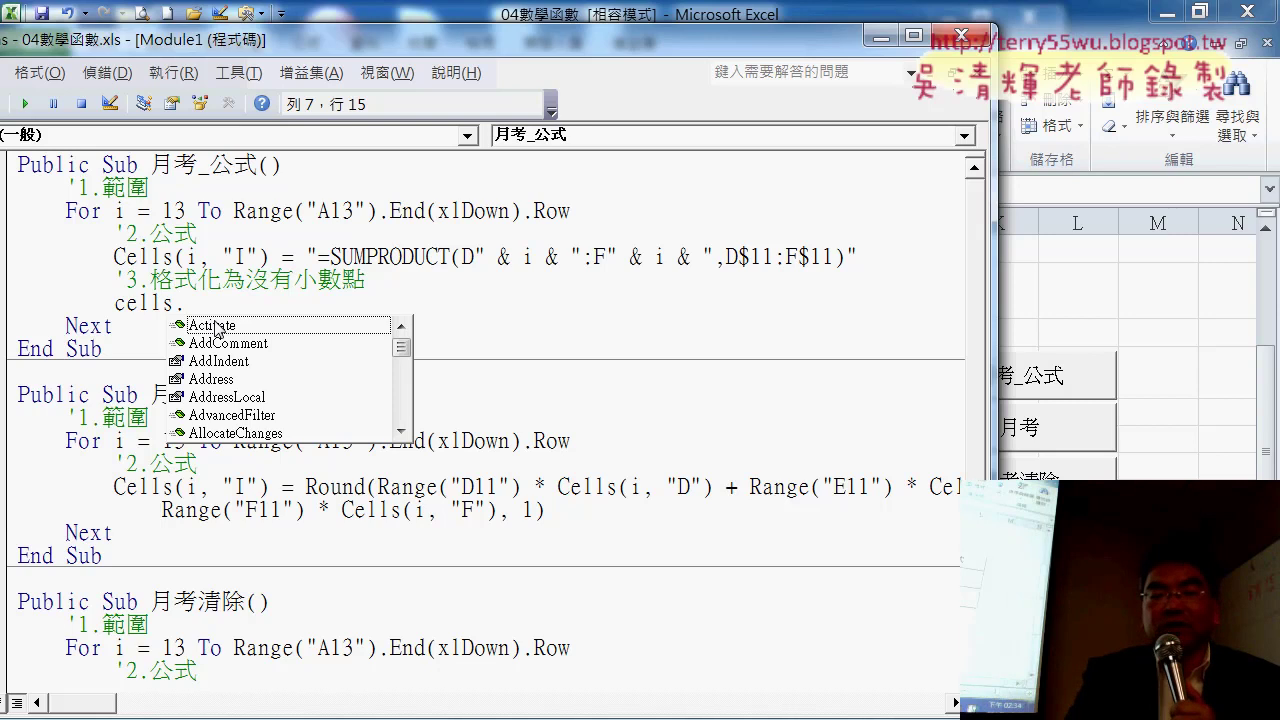
type("n")
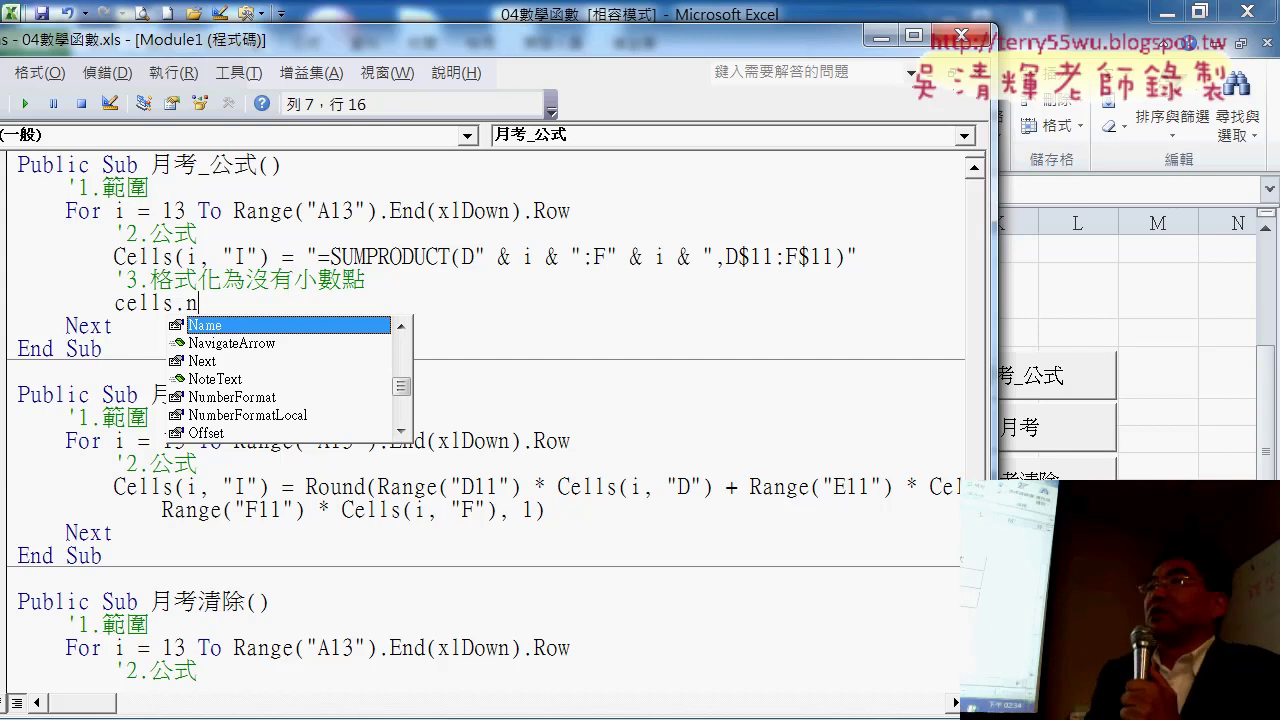
key("Down")
key("Down")
key("Down")
key("Down")
key("Down")
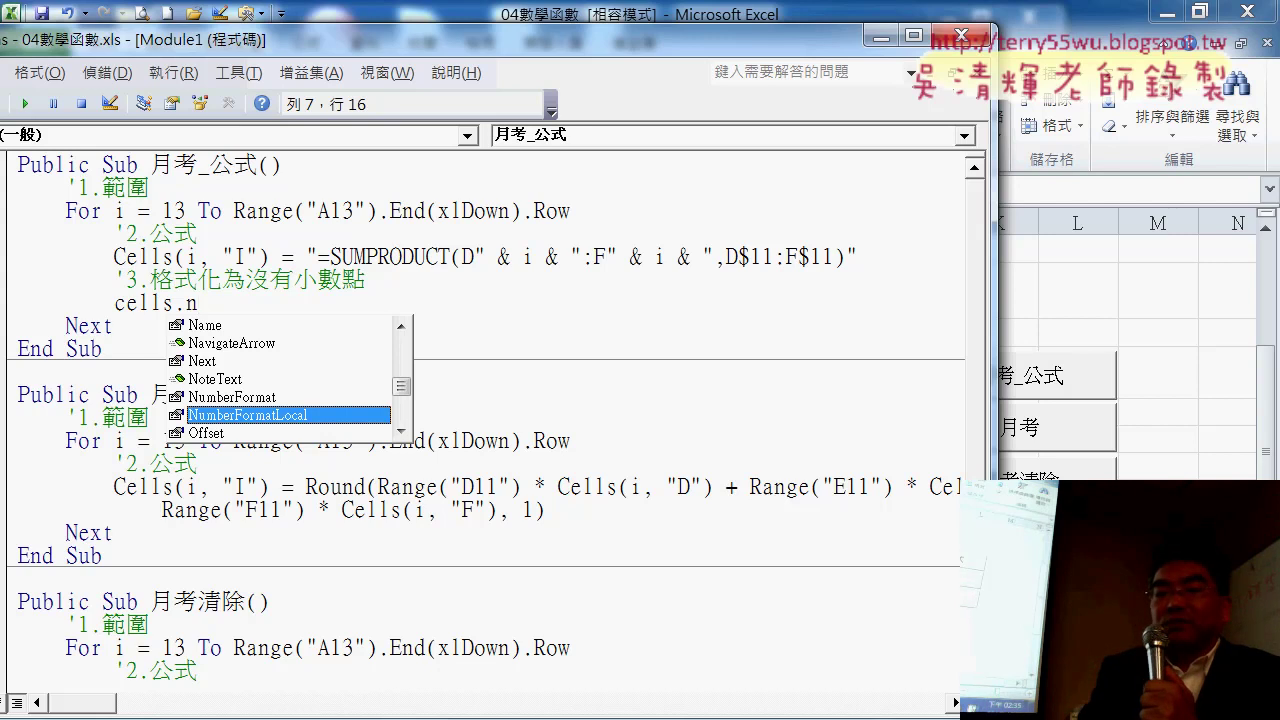
double_click(322, 413)
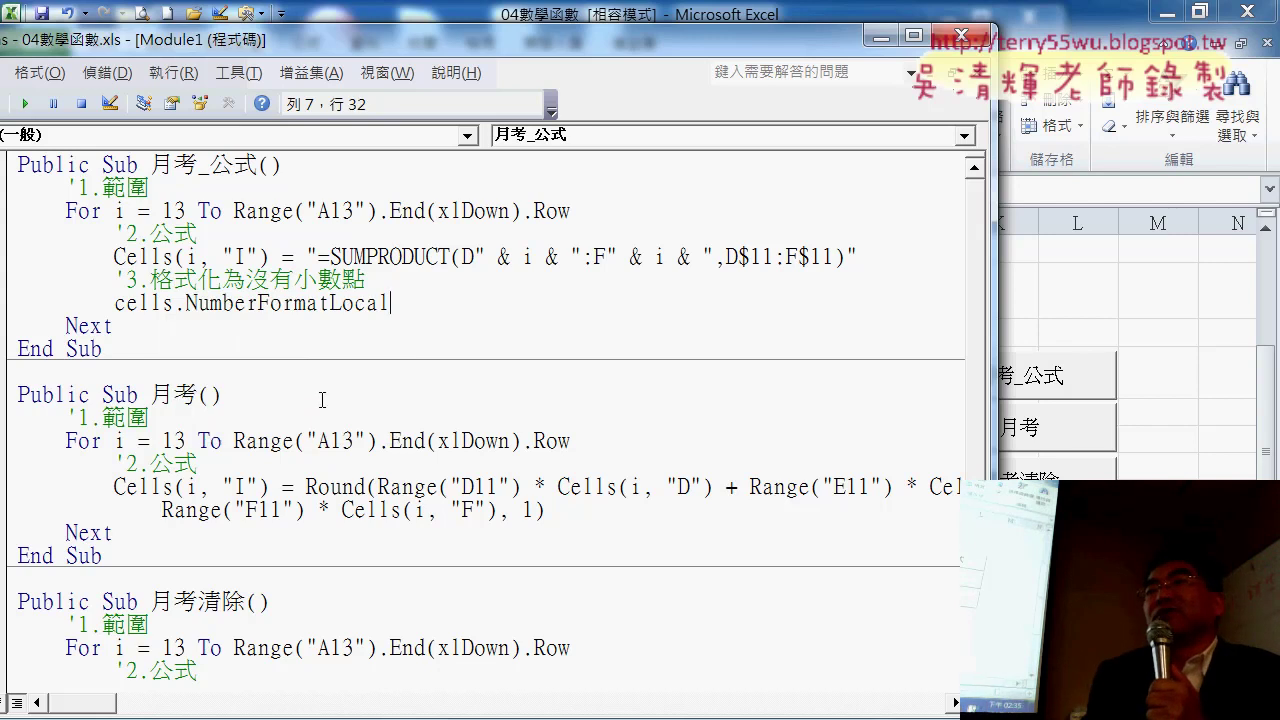
type("=")
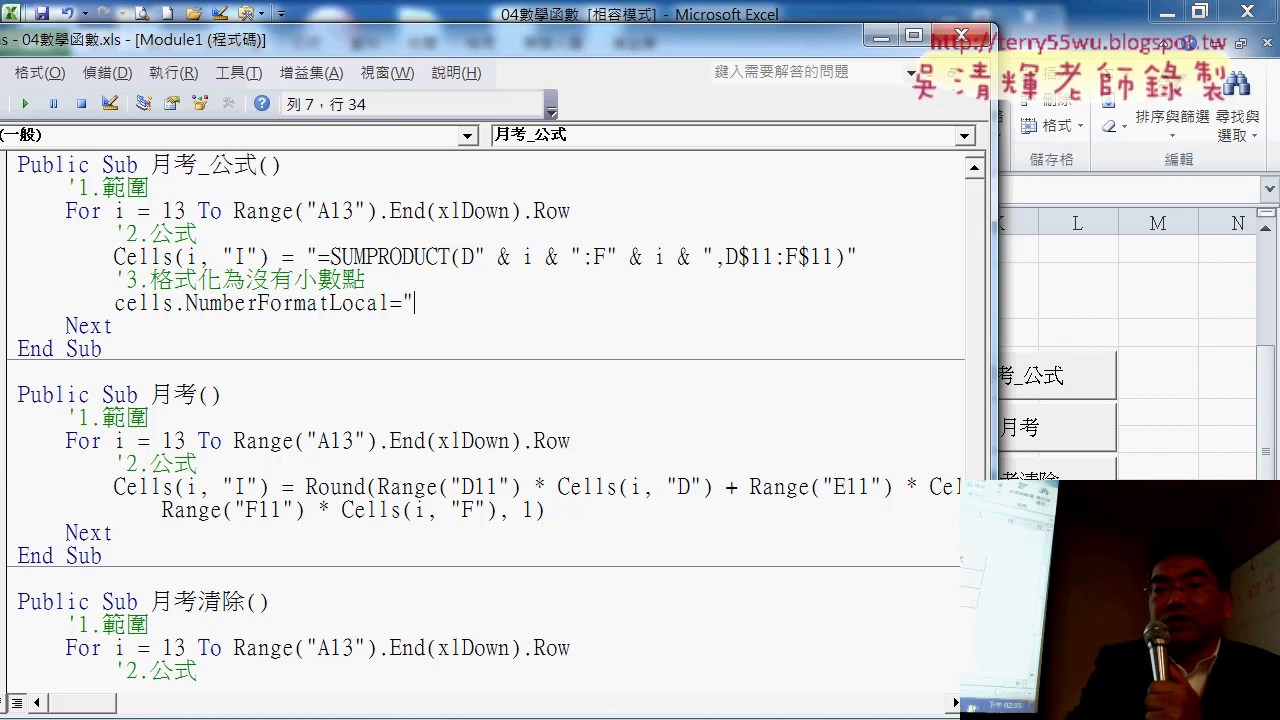
type("\"")
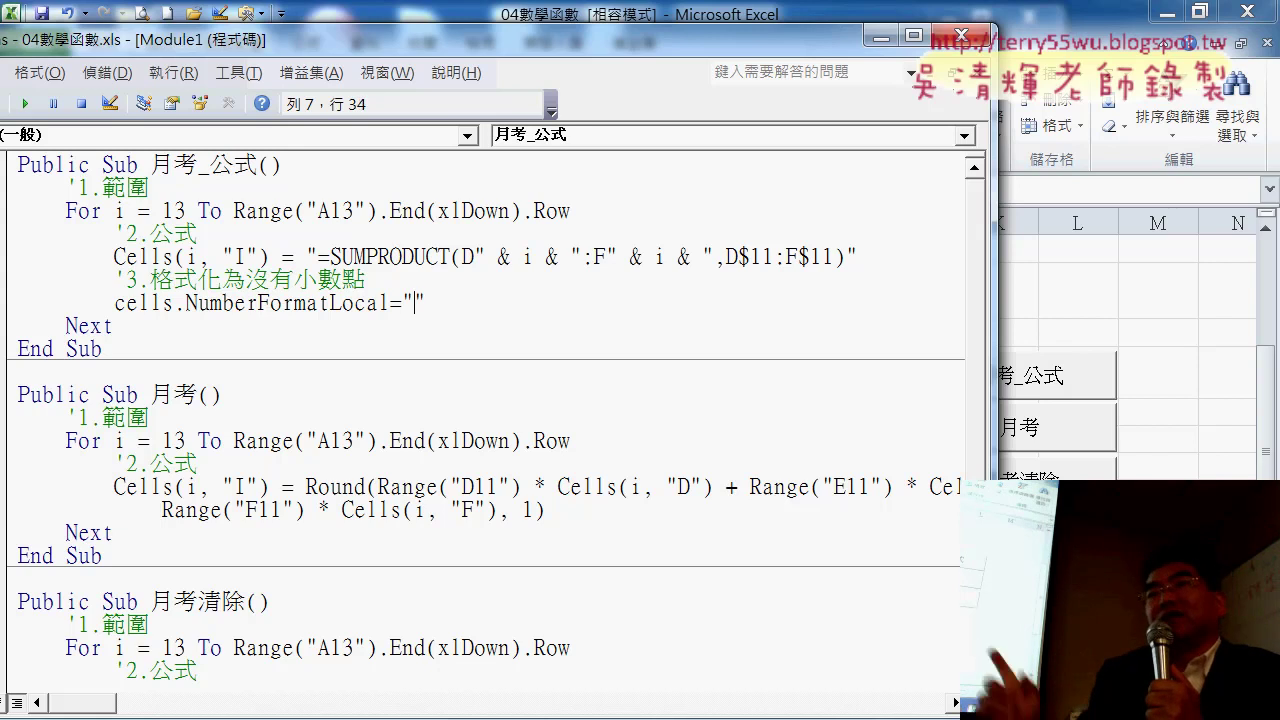
type("0")
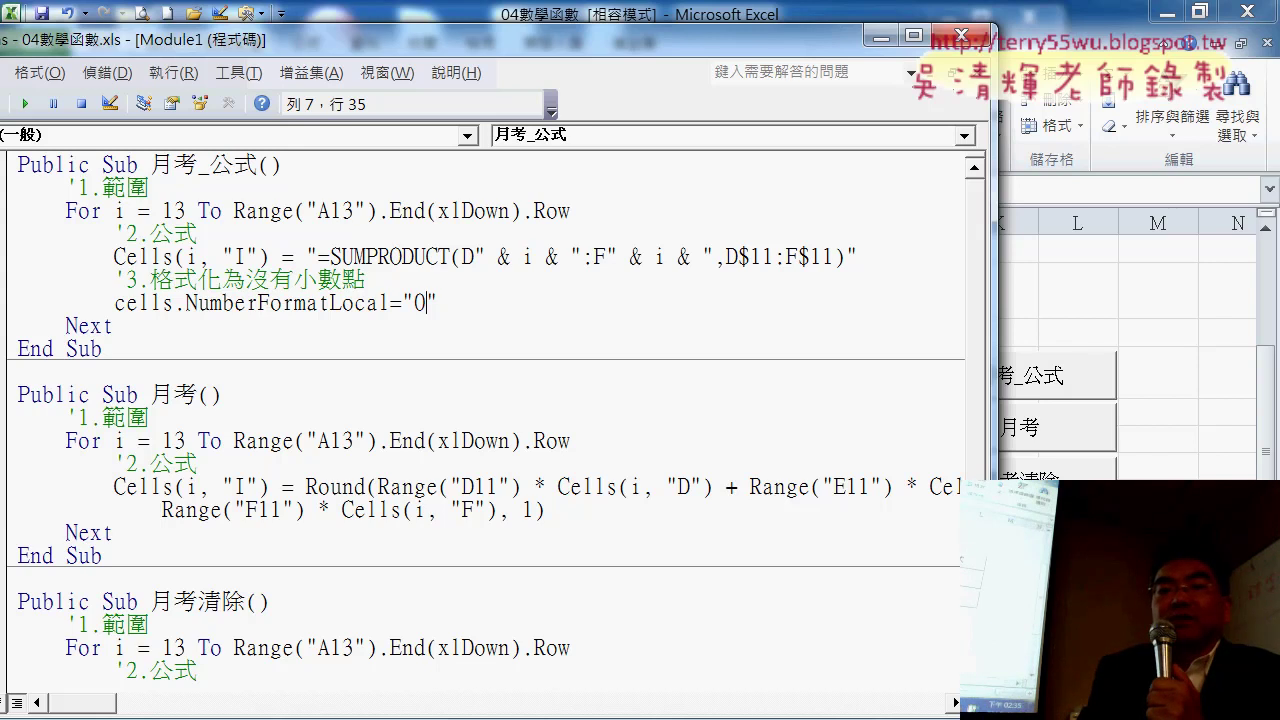
left_click_drag(176, 304, 445, 310)
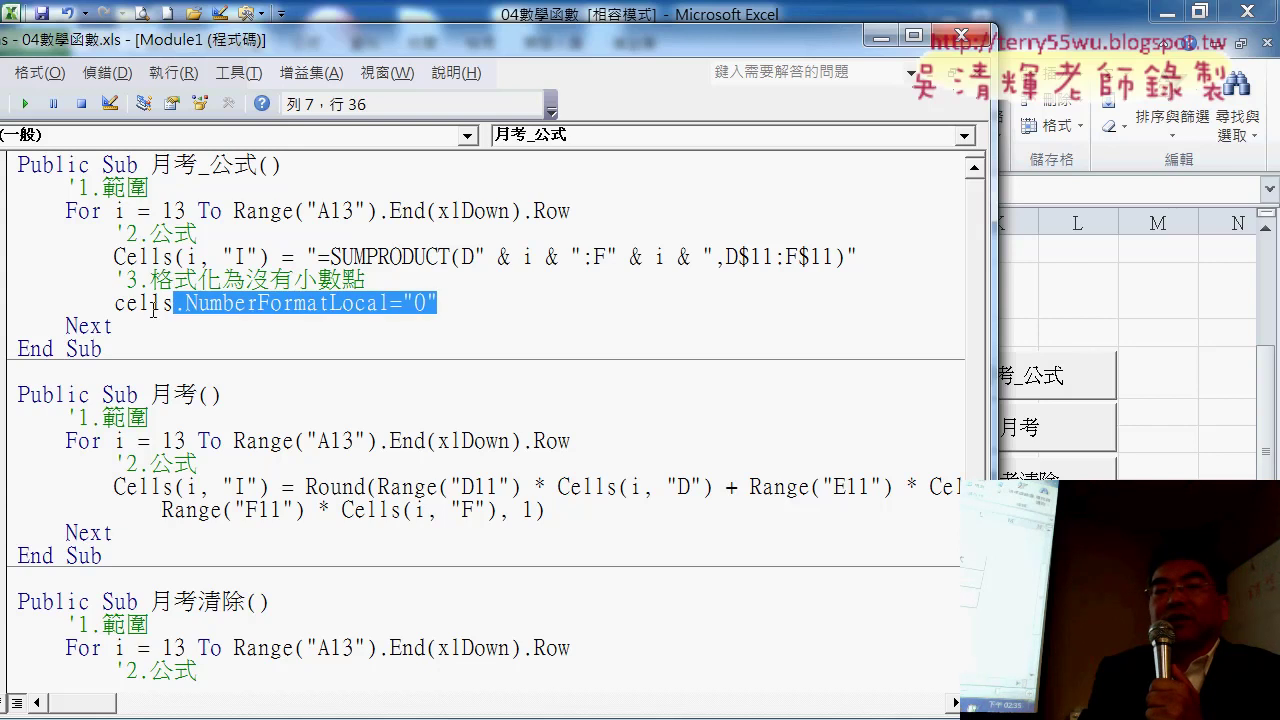
left_click_drag(174, 258, 268, 258)
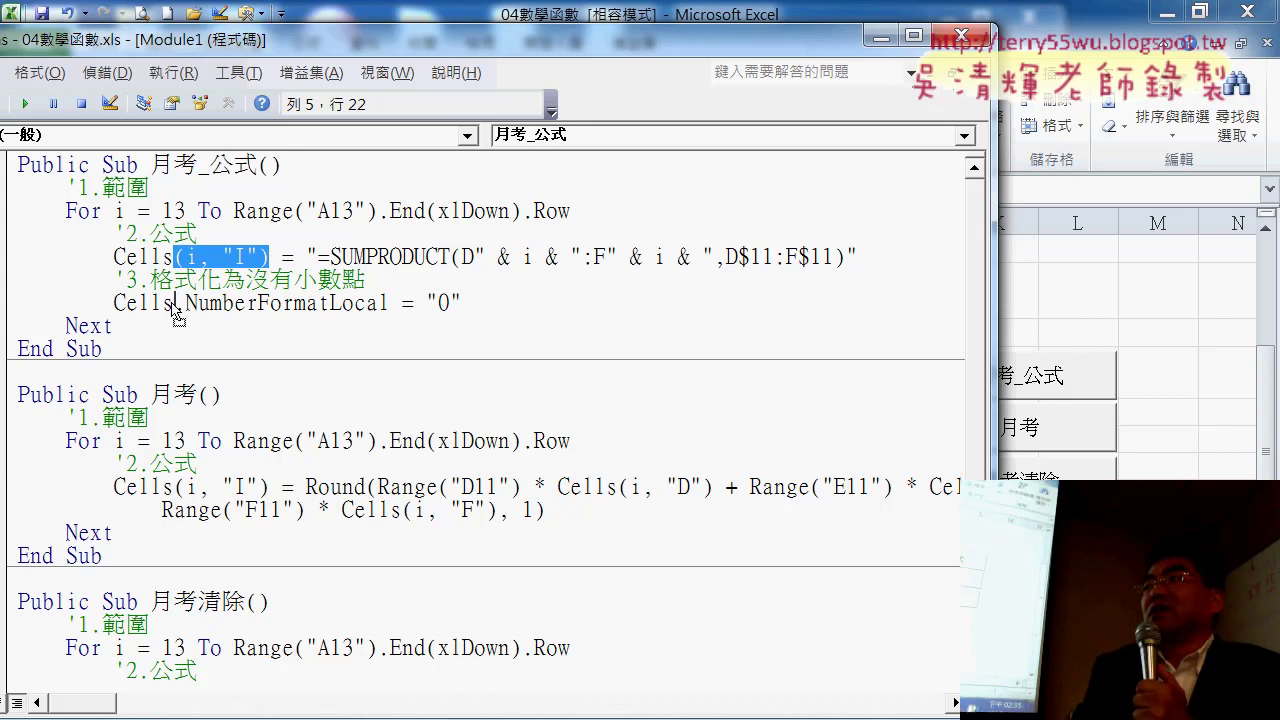
Copy (i, "I") from the SUMPRODUCT line so the format line reads Cells(i, "I").NumberFormatLocal = "0".
left_click_drag(172, 306, 174, 304)
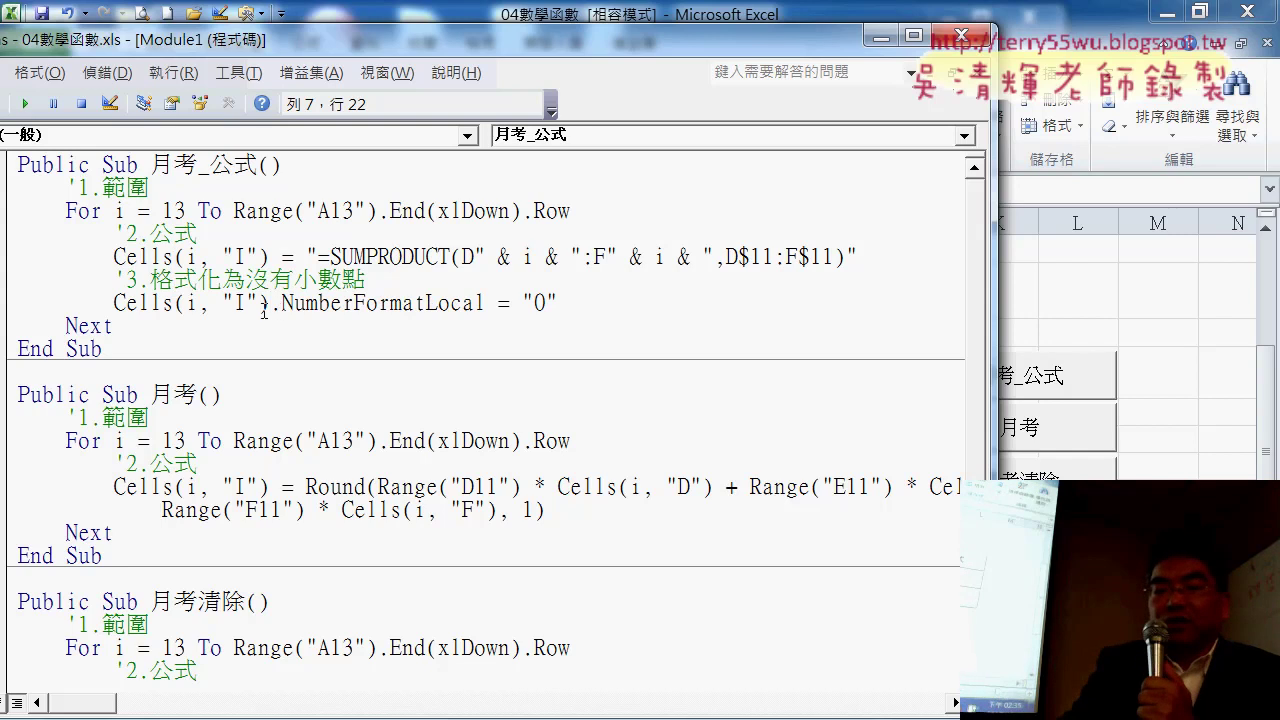
left_click_drag(271, 302, 556, 302)
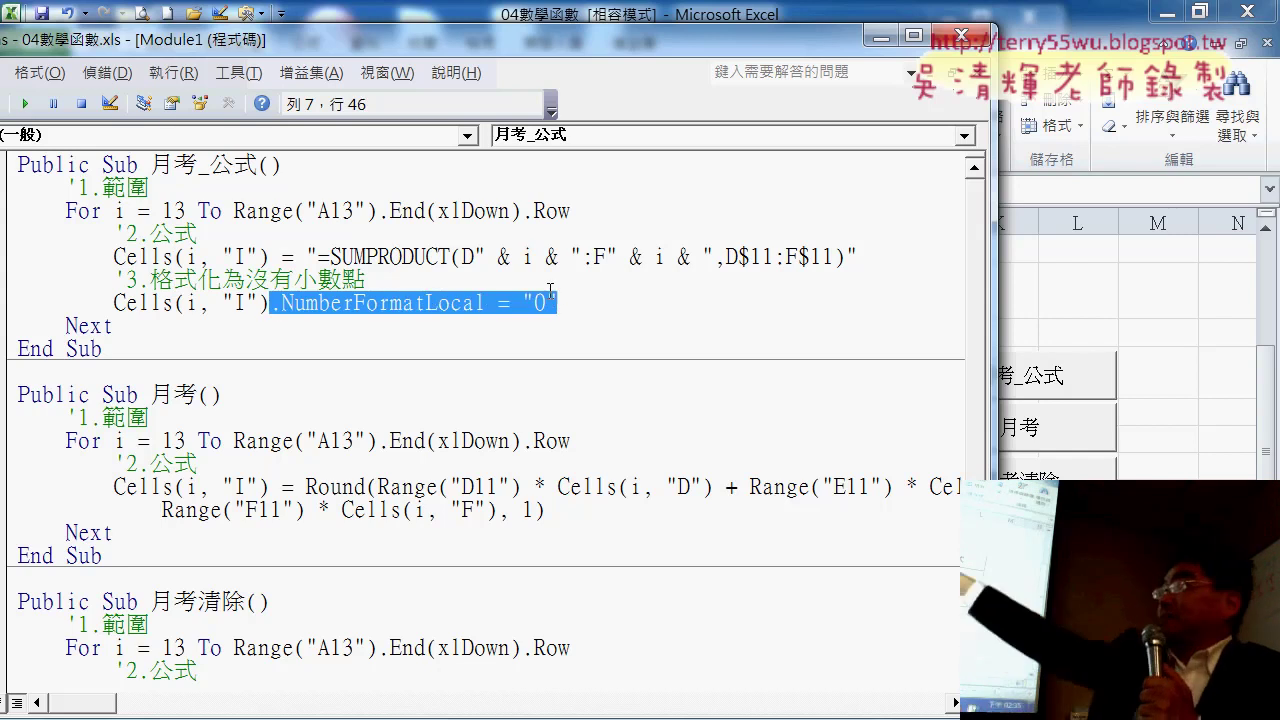
key("Delete")
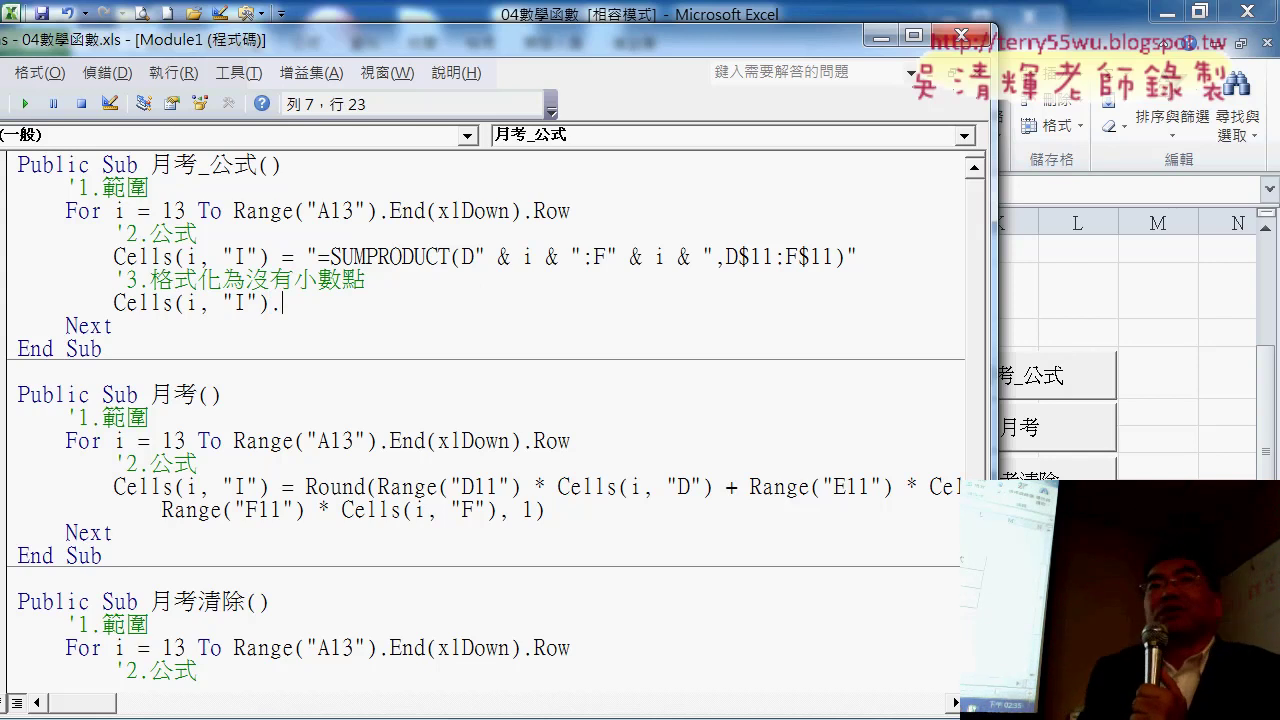
key("ctrl+z")
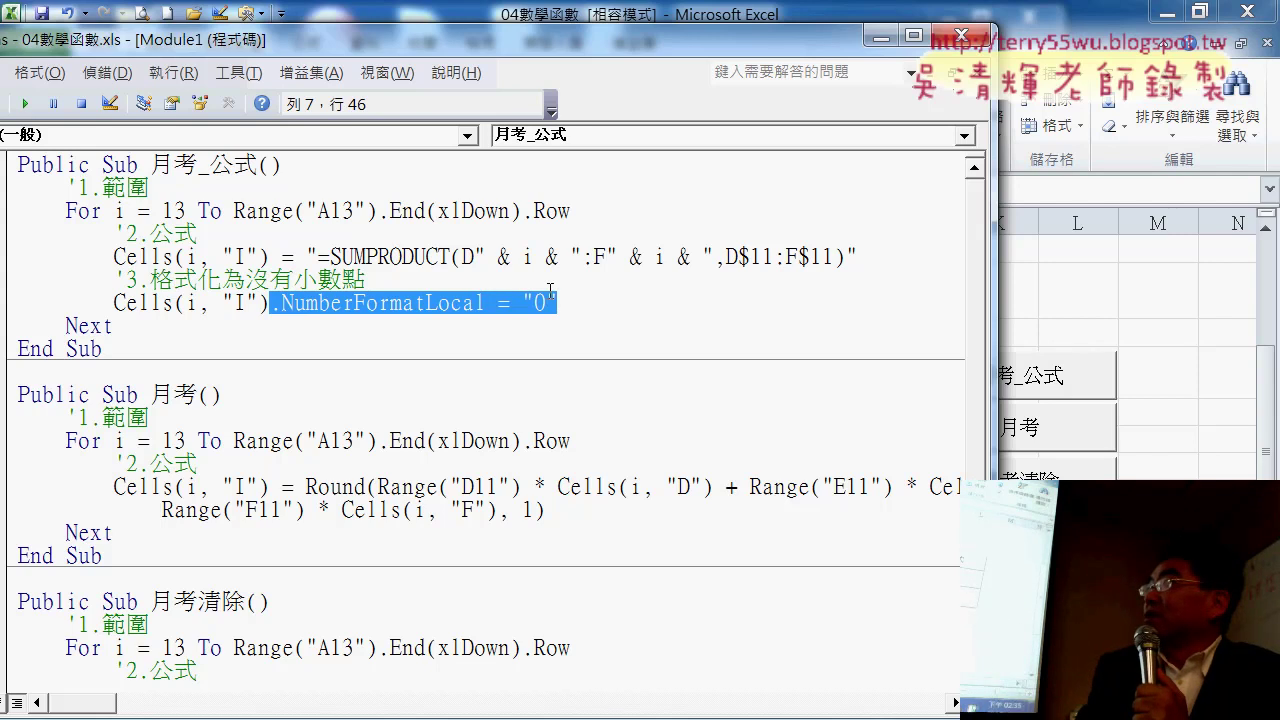
left_click(180, 303)
left_click_drag(180, 303, 272, 305)
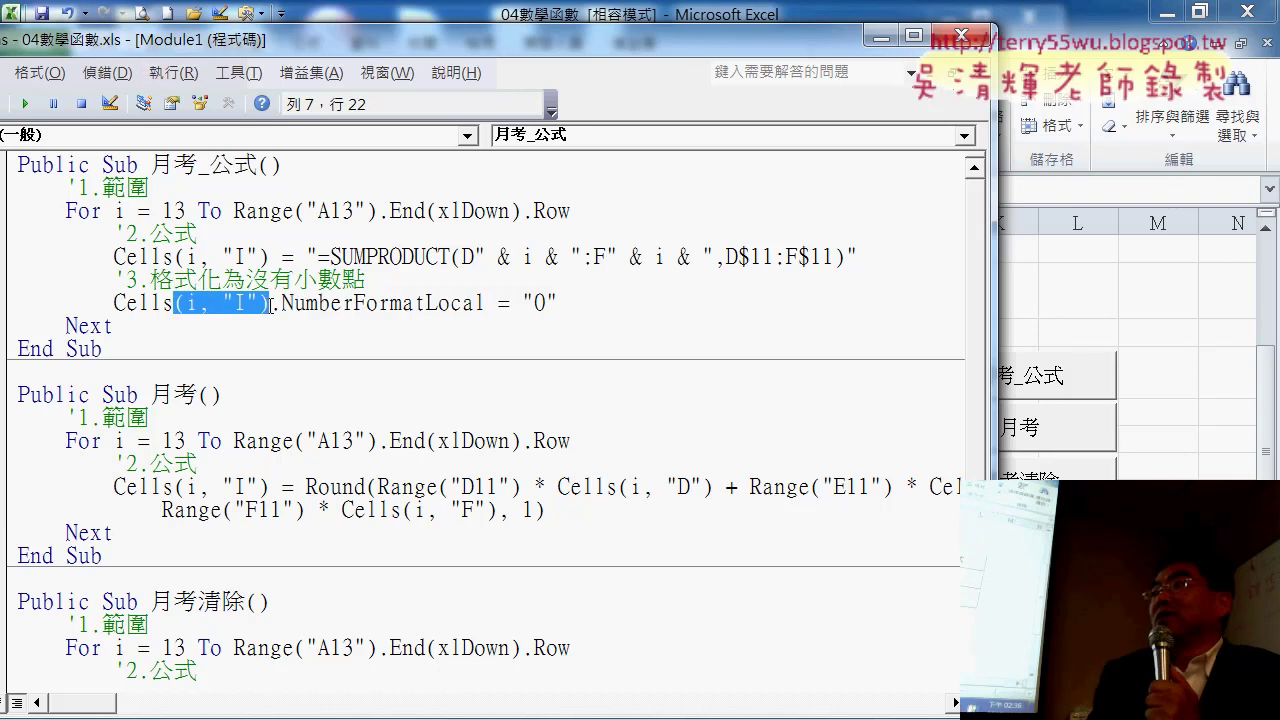
key("Delete")
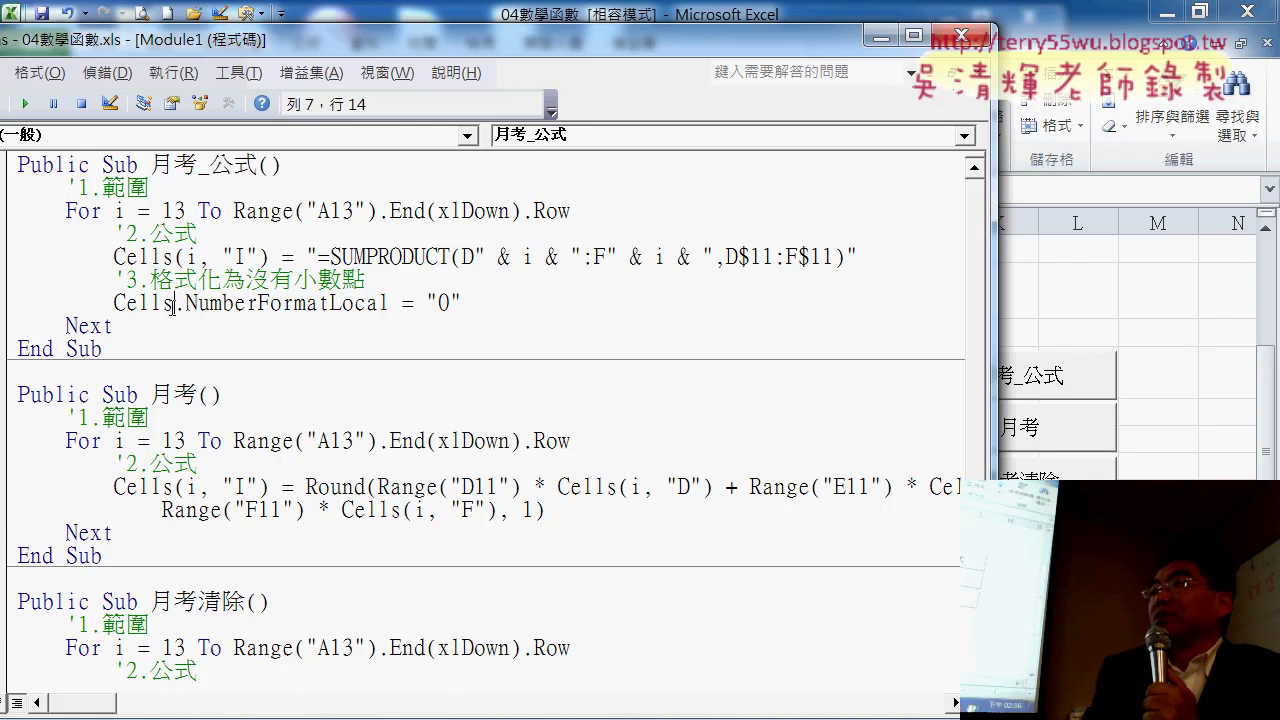
left_click_drag(113, 300, 172, 304)
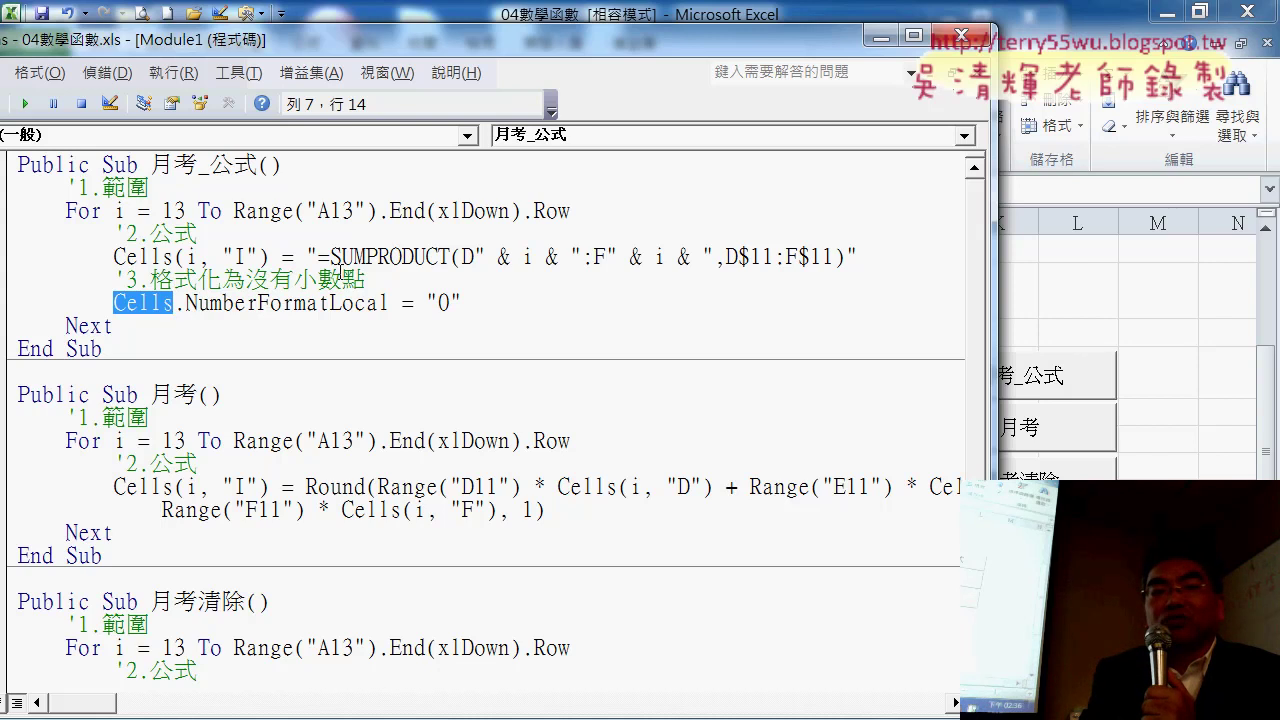
left_click_drag(268, 257, 174, 257)
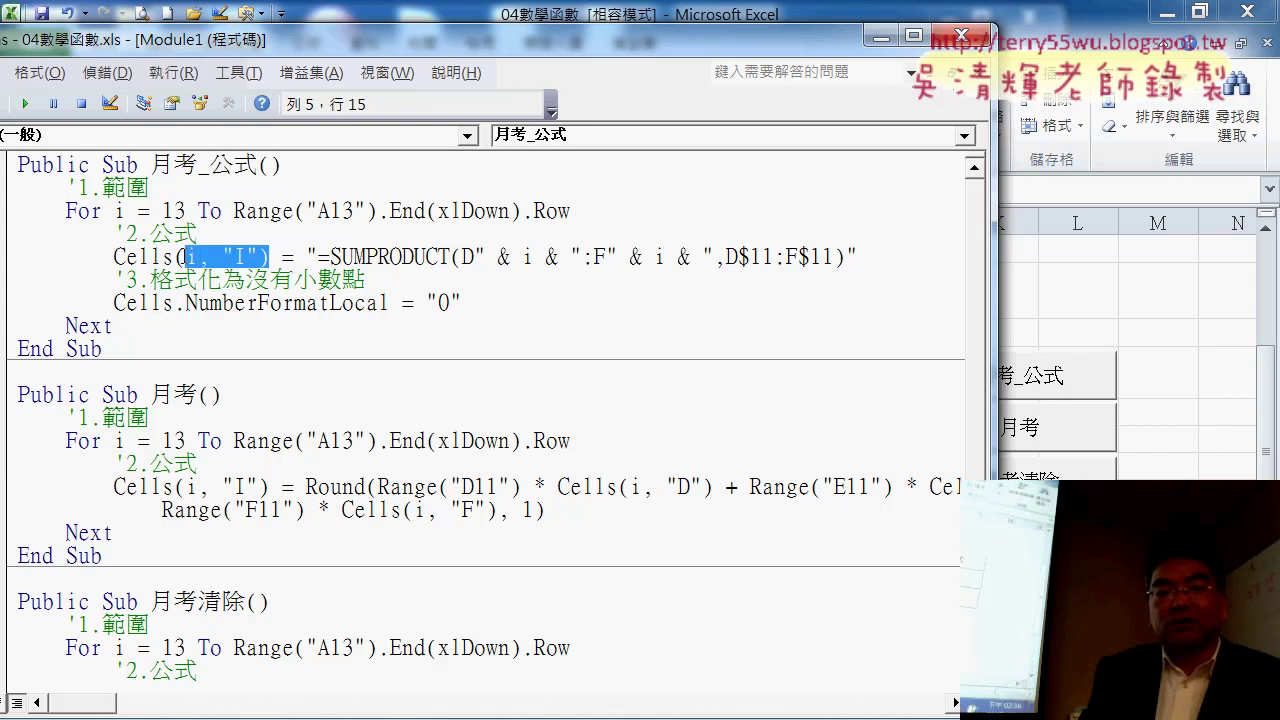
key("ctrl+c")
left_click(175, 302)
key("ctrl+v")
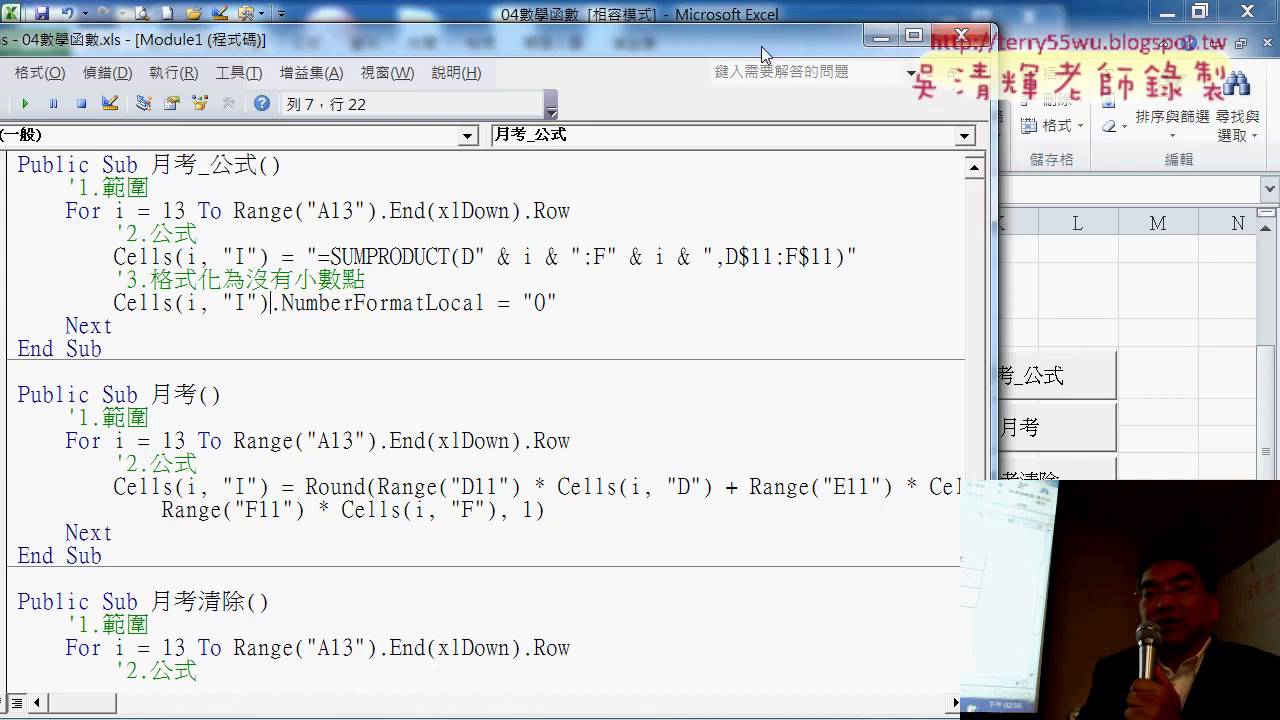
Arrange the editor beside the sheet and step 月考_公式 with F8 to the For loop.
left_click_drag(985, 237, 797, 242)
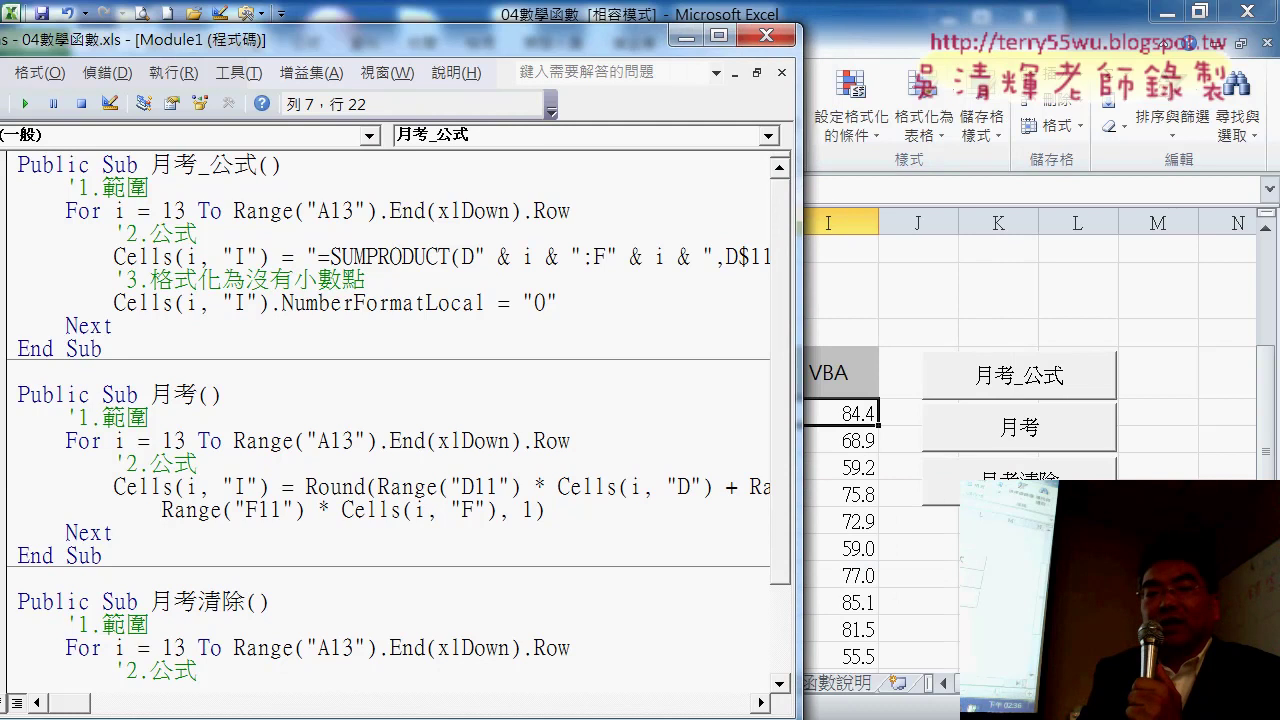
key("alt+F11")
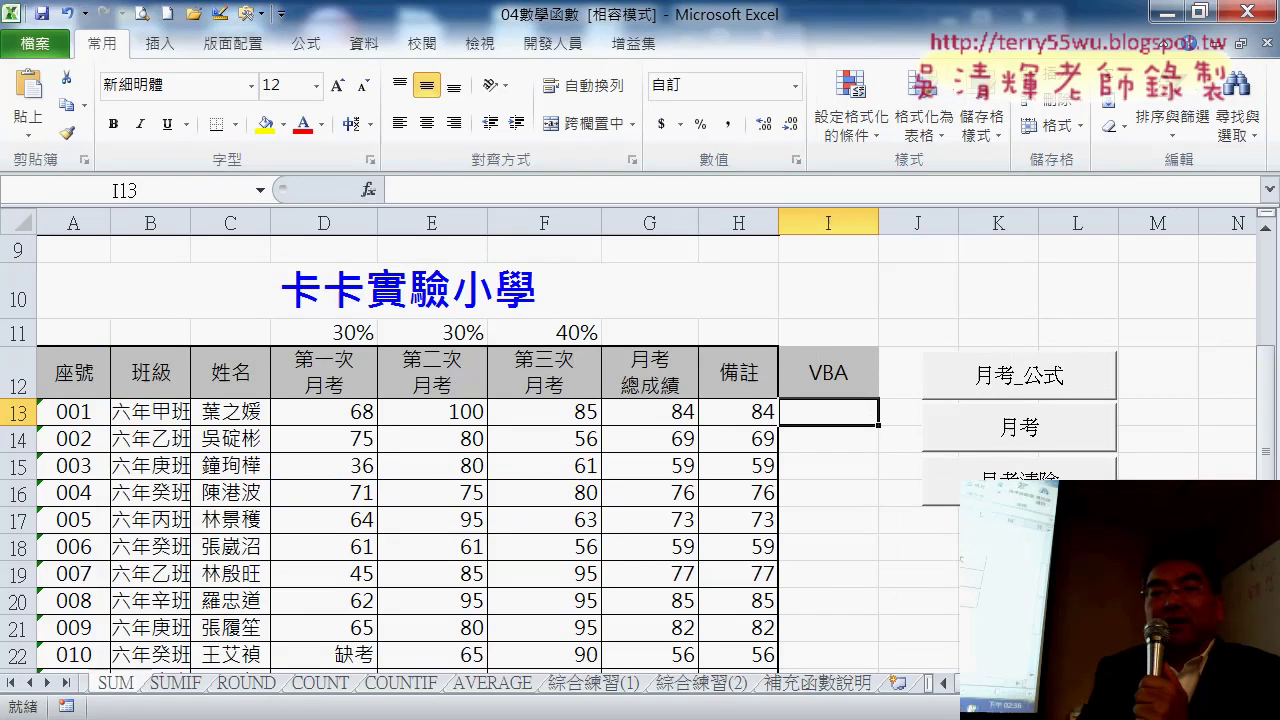
left_click(443, 575)
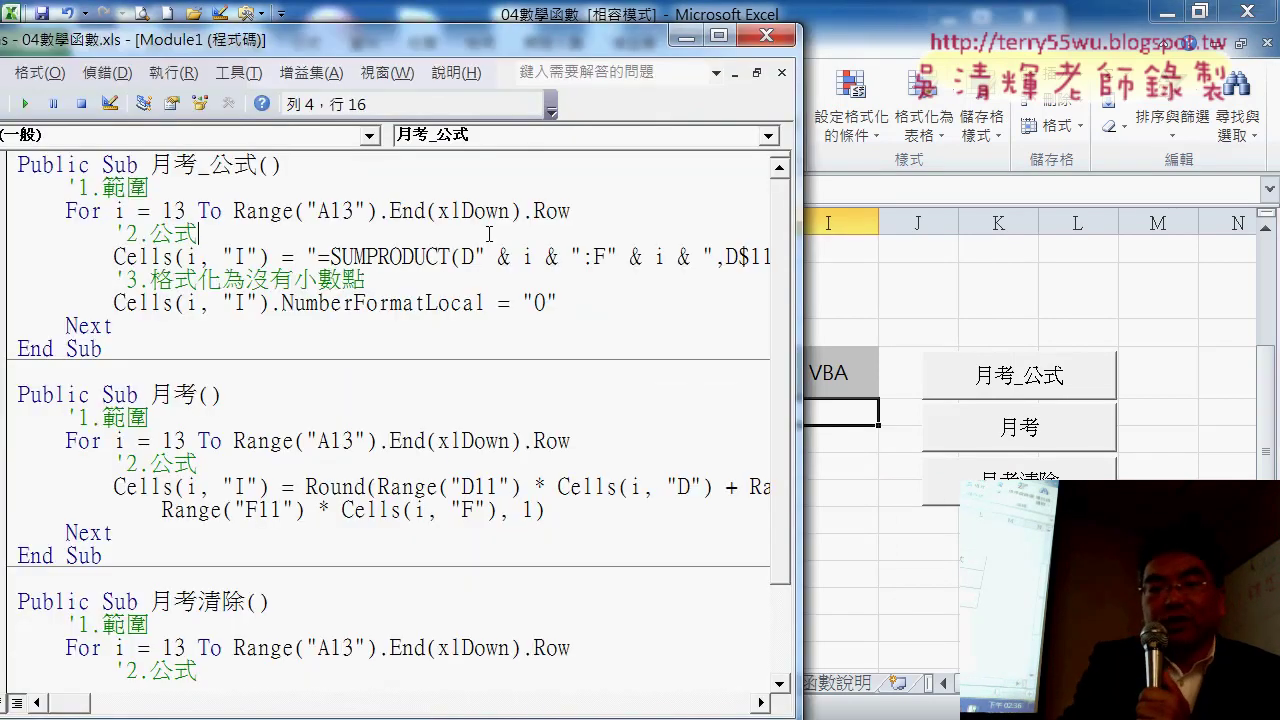
left_click_drag(461, 57, 417, 33)
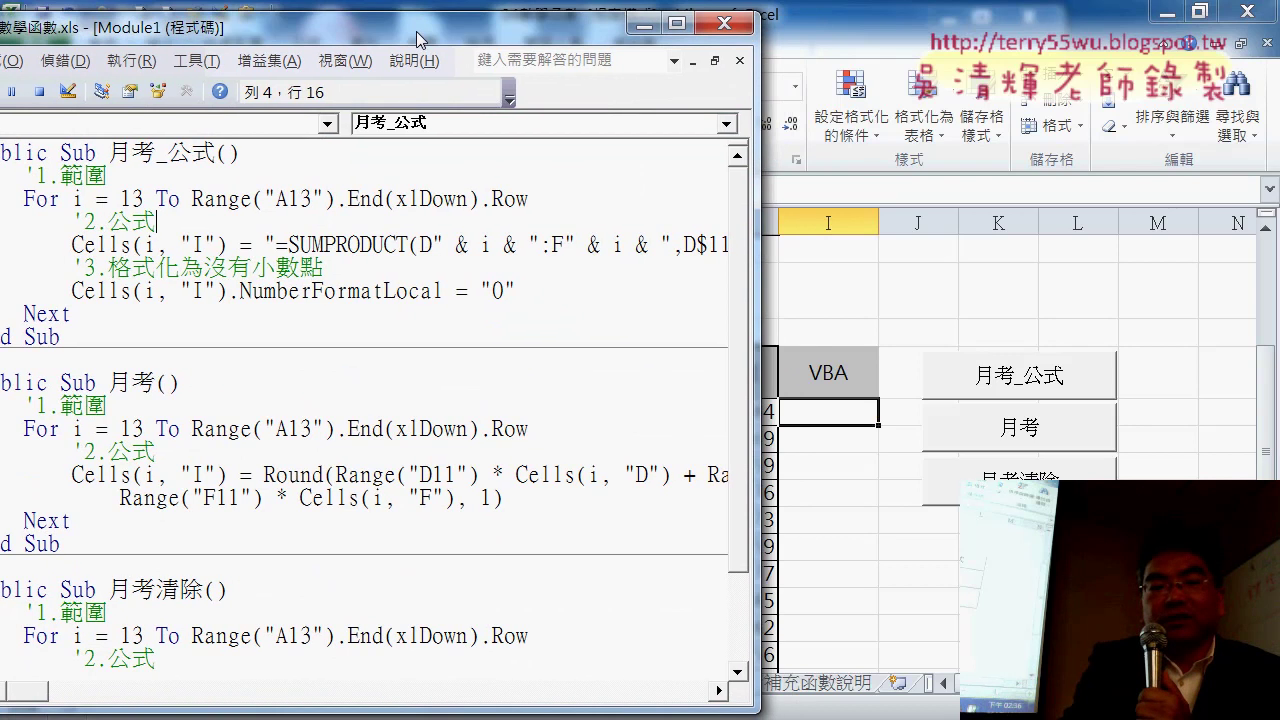
key("F8")
key("F8")
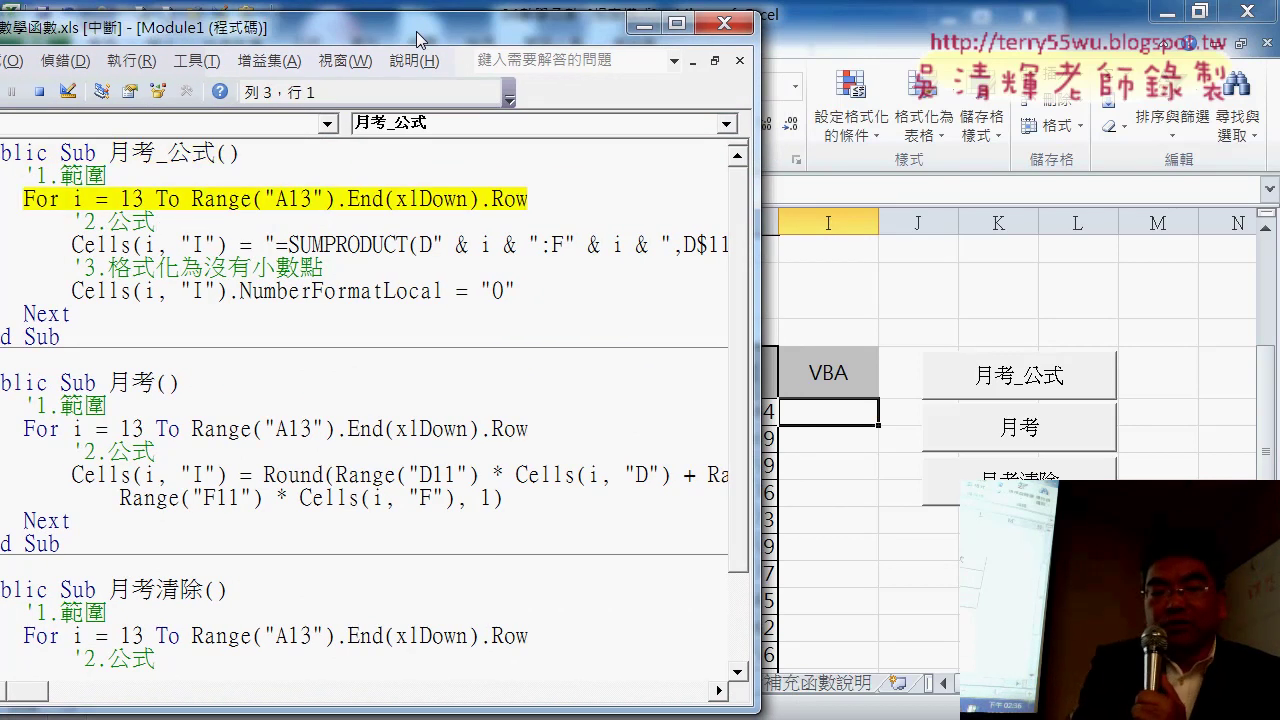
key("F8")
key("F8")
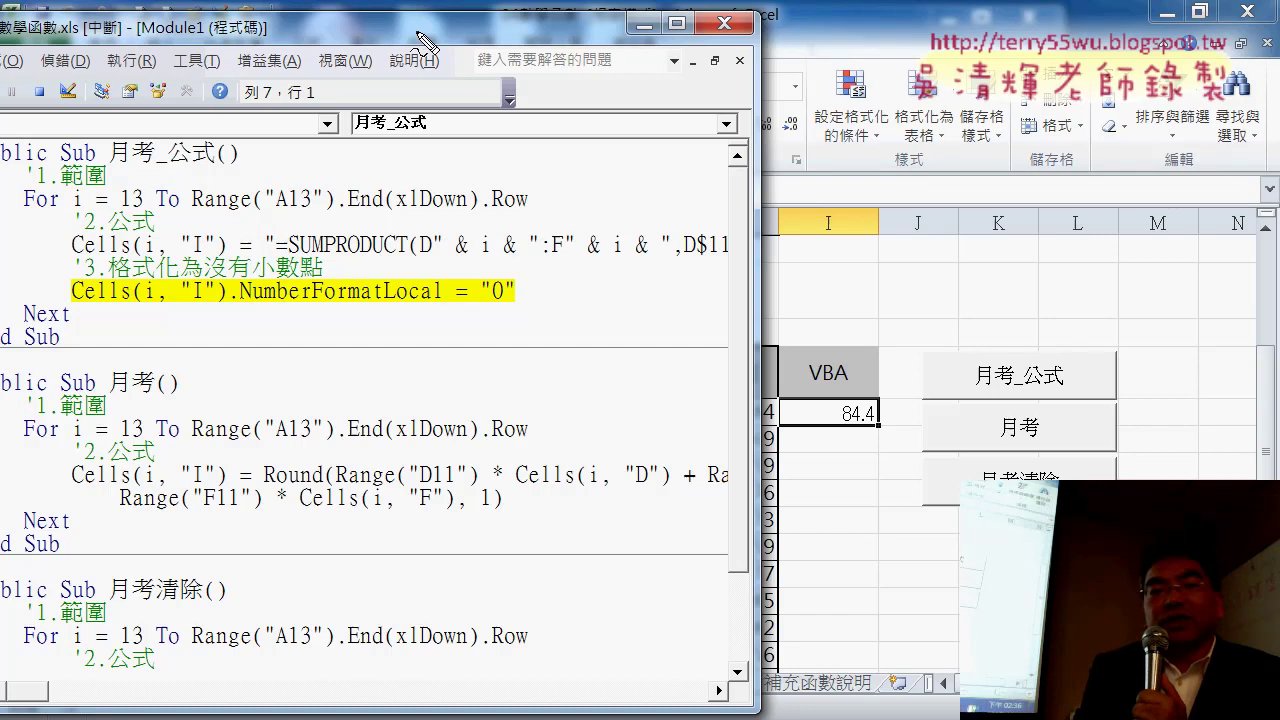
Step through the number-format line so I13's 84.4 is displayed as 84.
left_click_drag(868, 445, 904, 433)
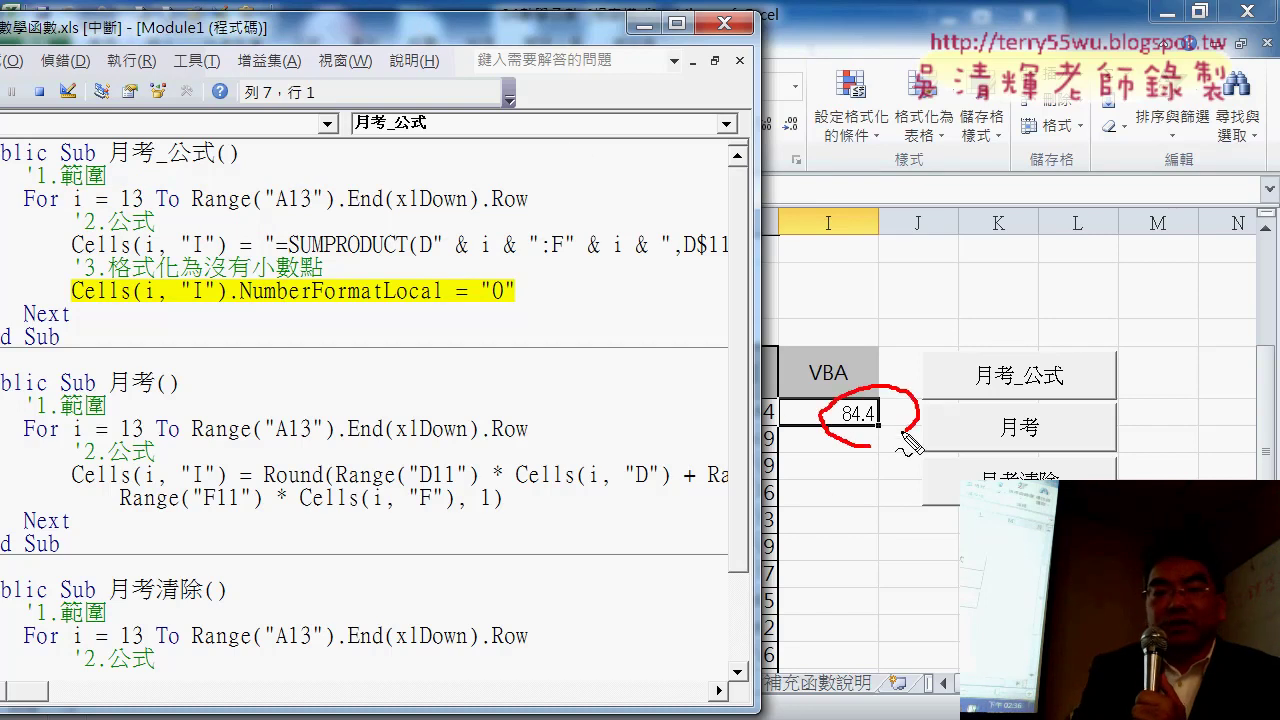
mouse_move(70, 318)
left_mouse_down()
mouse_move(545, 310)
mouse_move(72, 316)
left_mouse_up()
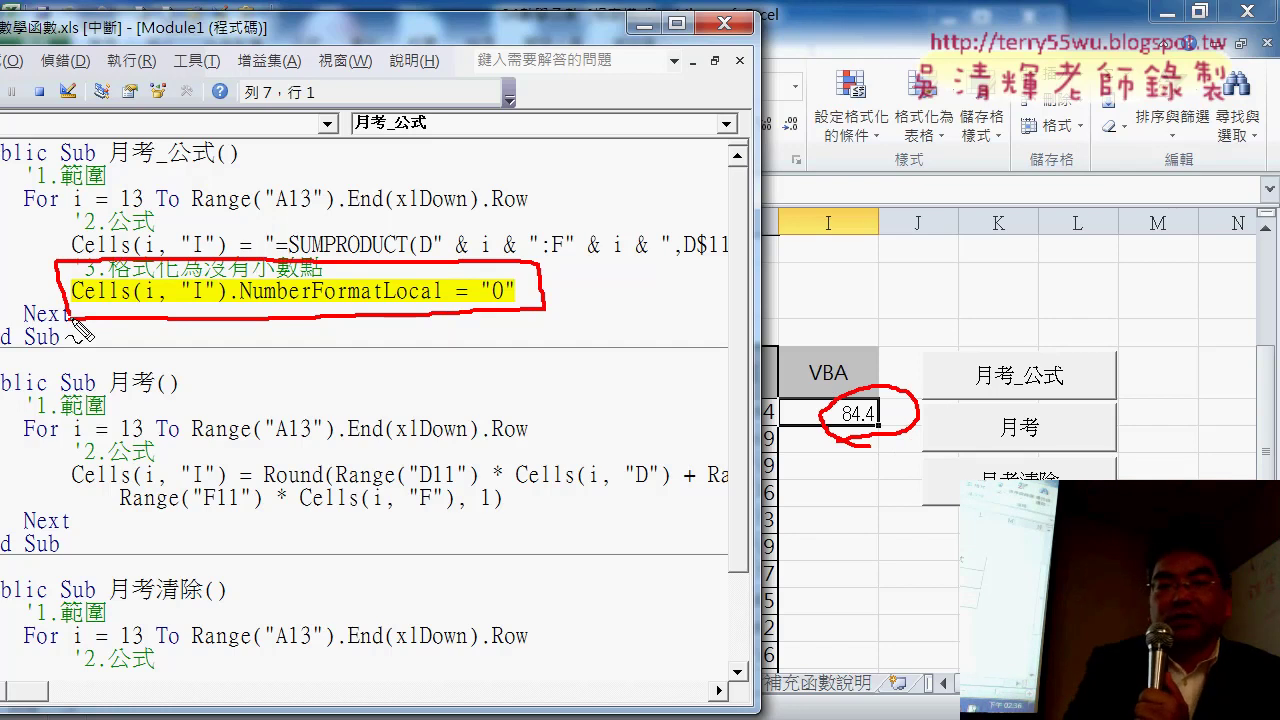
key("Escape")
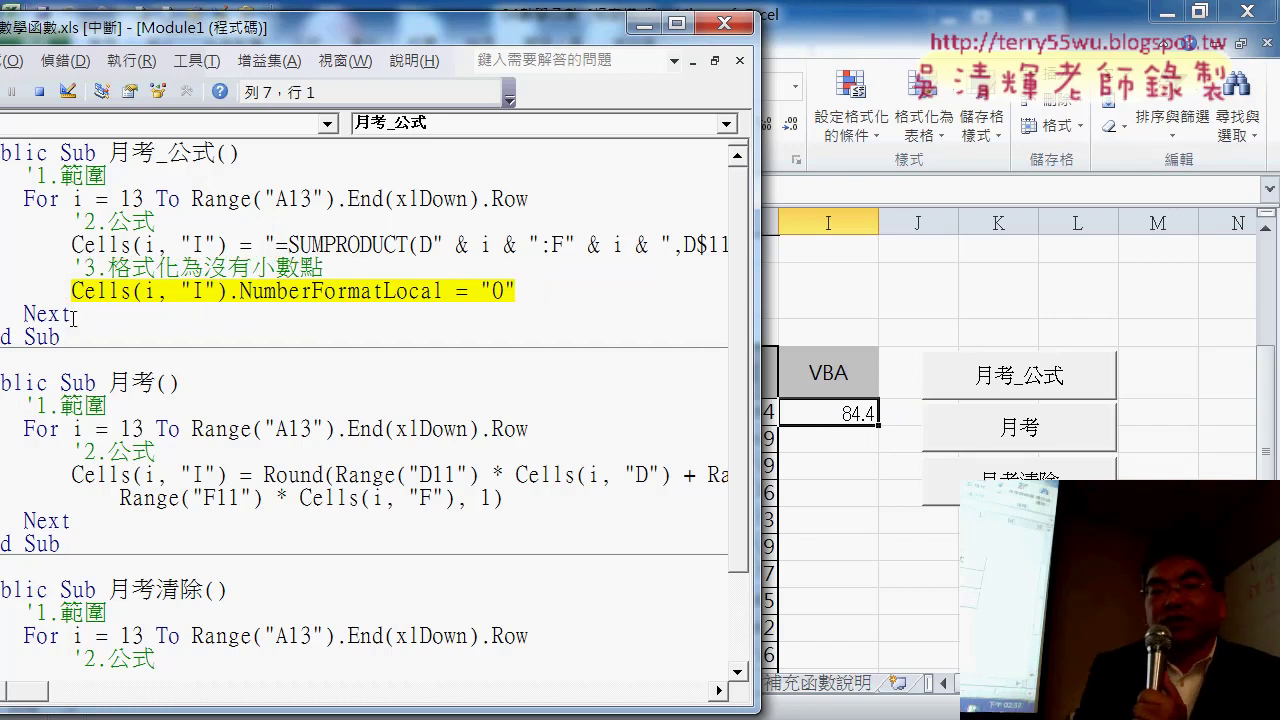
key("F8")
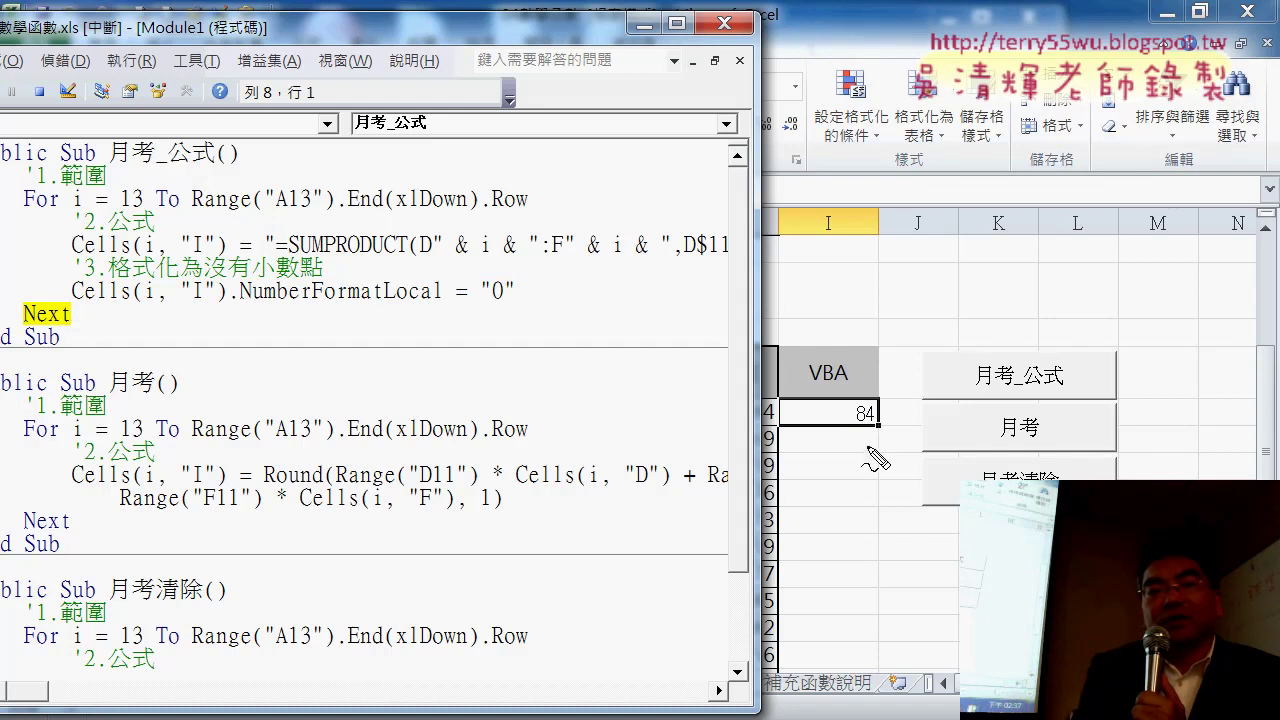
left_click_drag(868, 448, 884, 430)
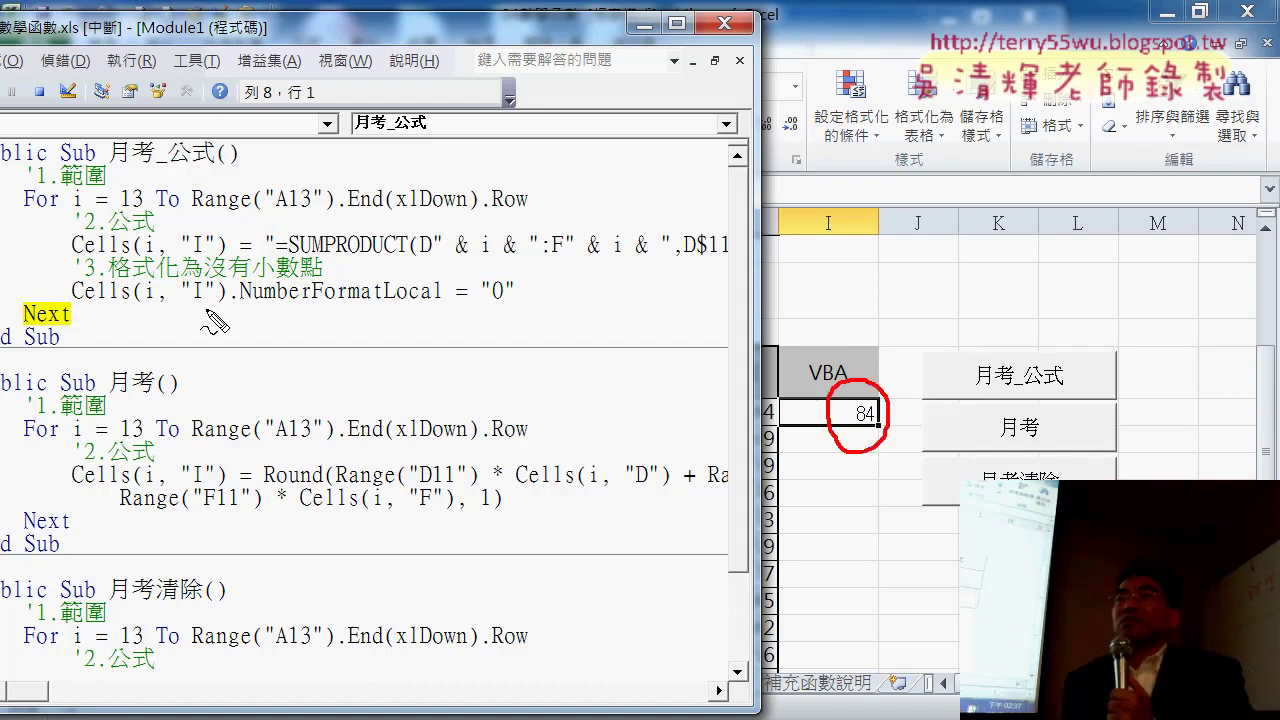
mouse_move(78, 313)
left_mouse_down()
mouse_move(527, 321)
mouse_move(238, 252)
mouse_move(34, 262)
mouse_move(40, 312)
left_mouse_up()
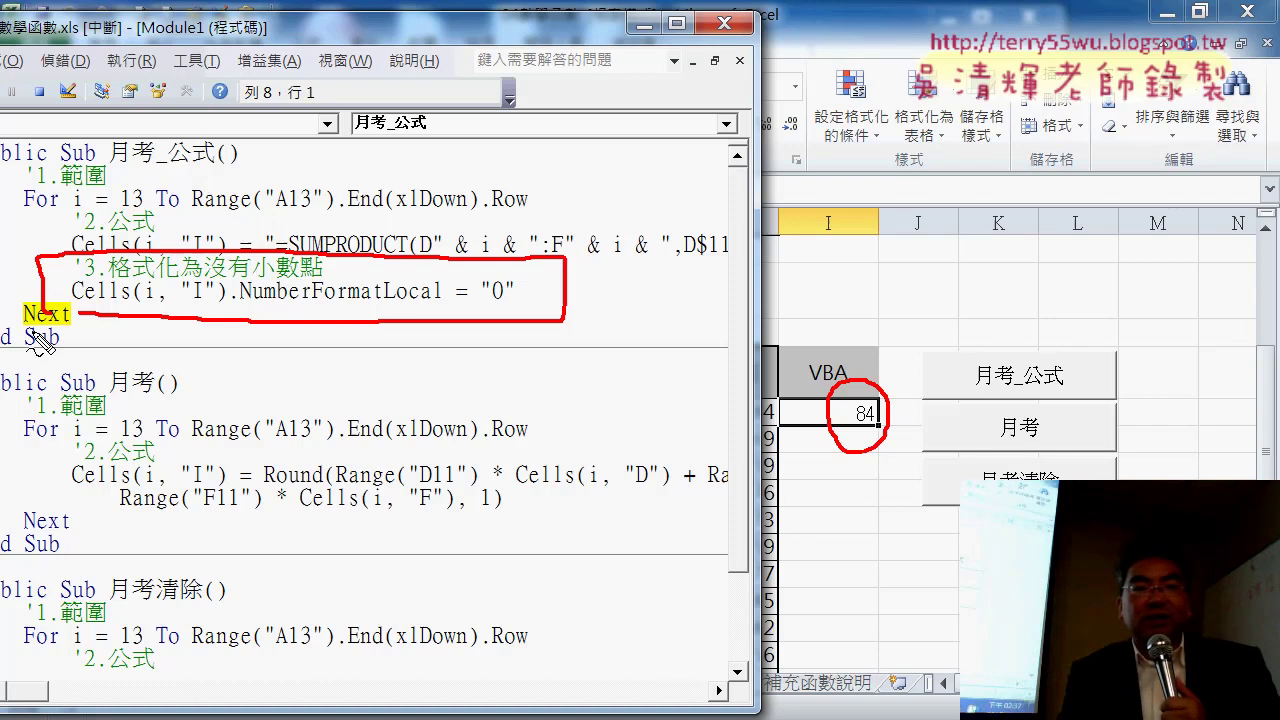
key("Escape")
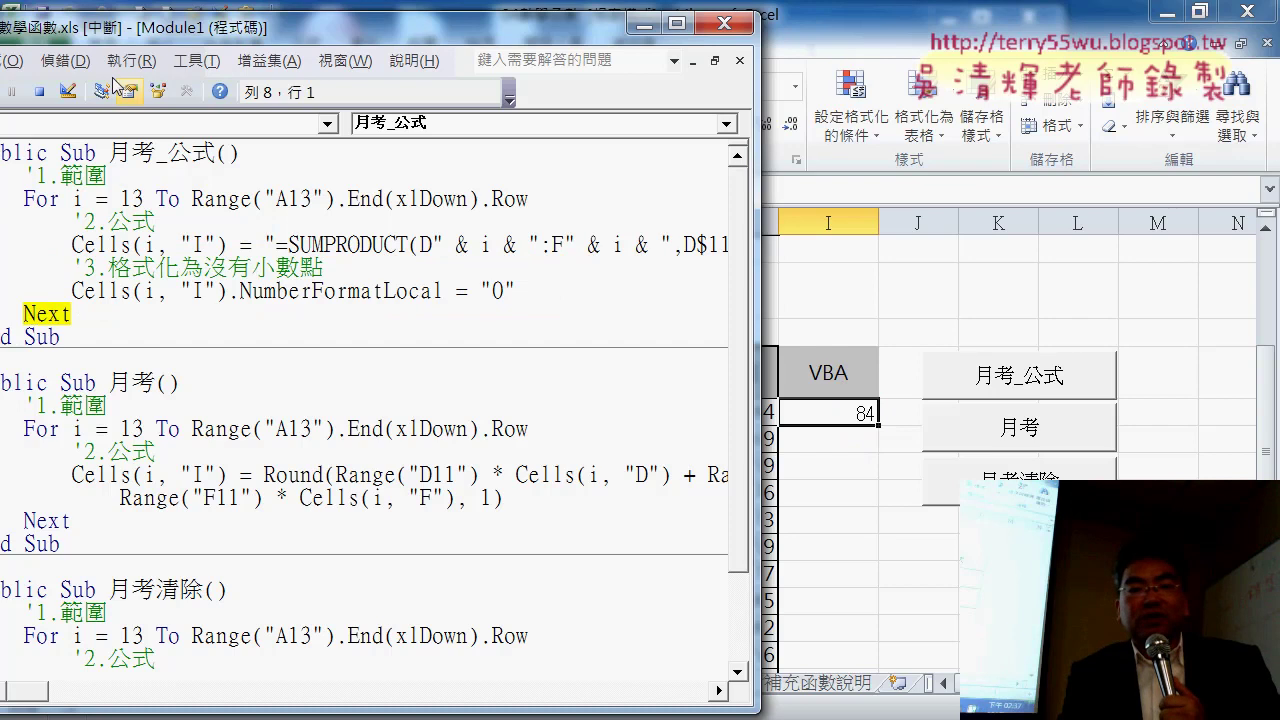
Run the macro to completion, then clear column I with 月考清除 and refill it with 月考.
left_click_drag(75, 28, 184, 28)
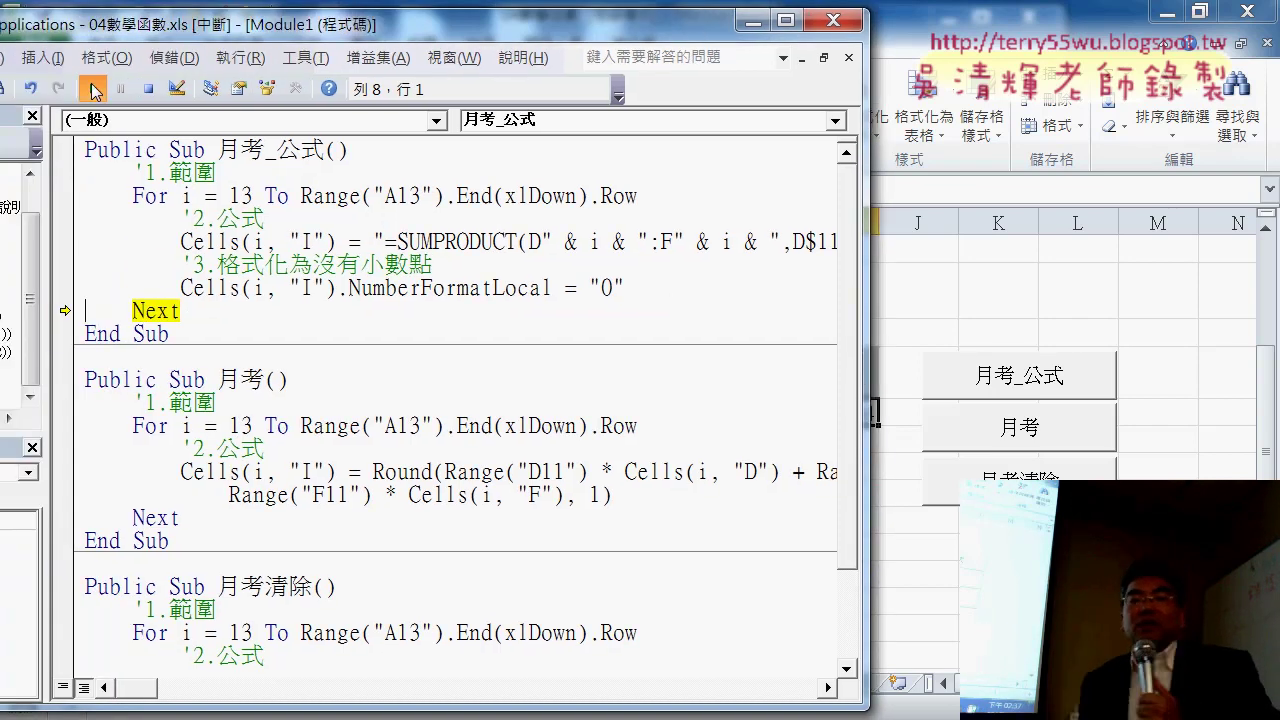
left_click(95, 90)
mouse_move(867, 417)
left_mouse_down()
mouse_move(613, 417)
mouse_move(683, 417)
left_mouse_up()
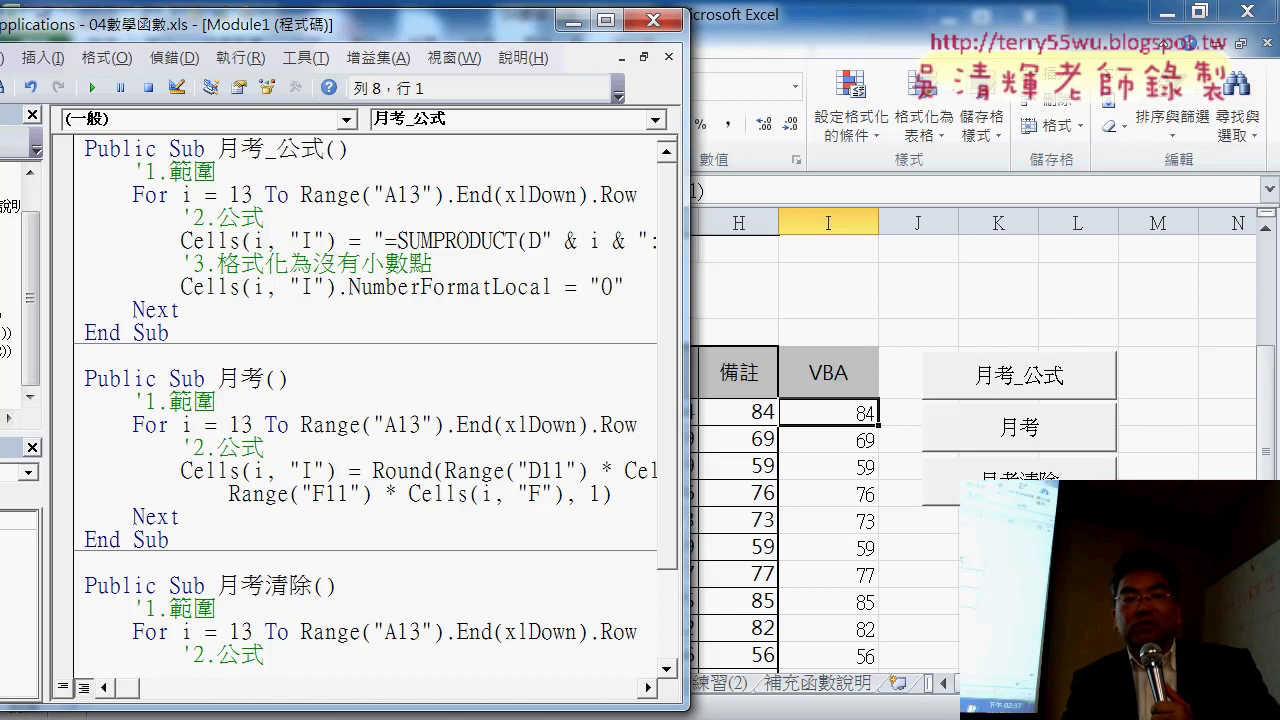
left_click(1025, 472)
left_click(1035, 430)
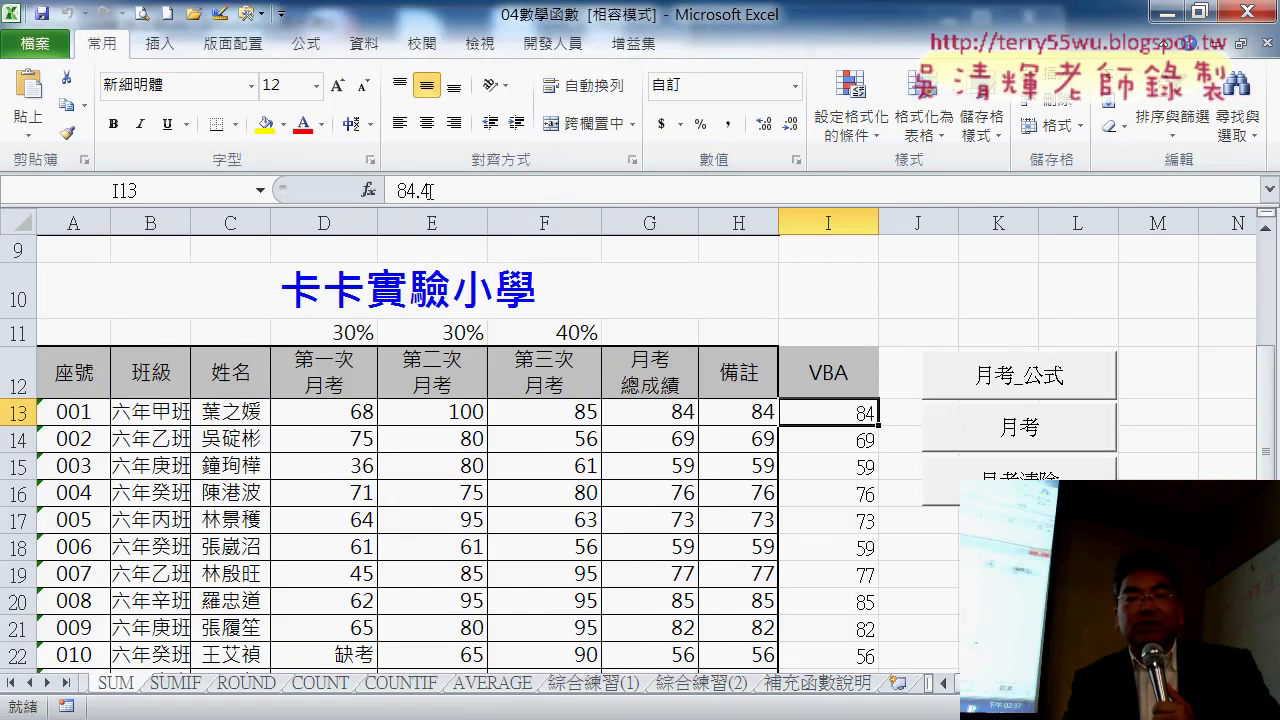
Check the 月考 button's assigned macro, close the dialog, and view G13's =D13*D$11+E13*E$11+F13*F$11.
right_click(980, 432)
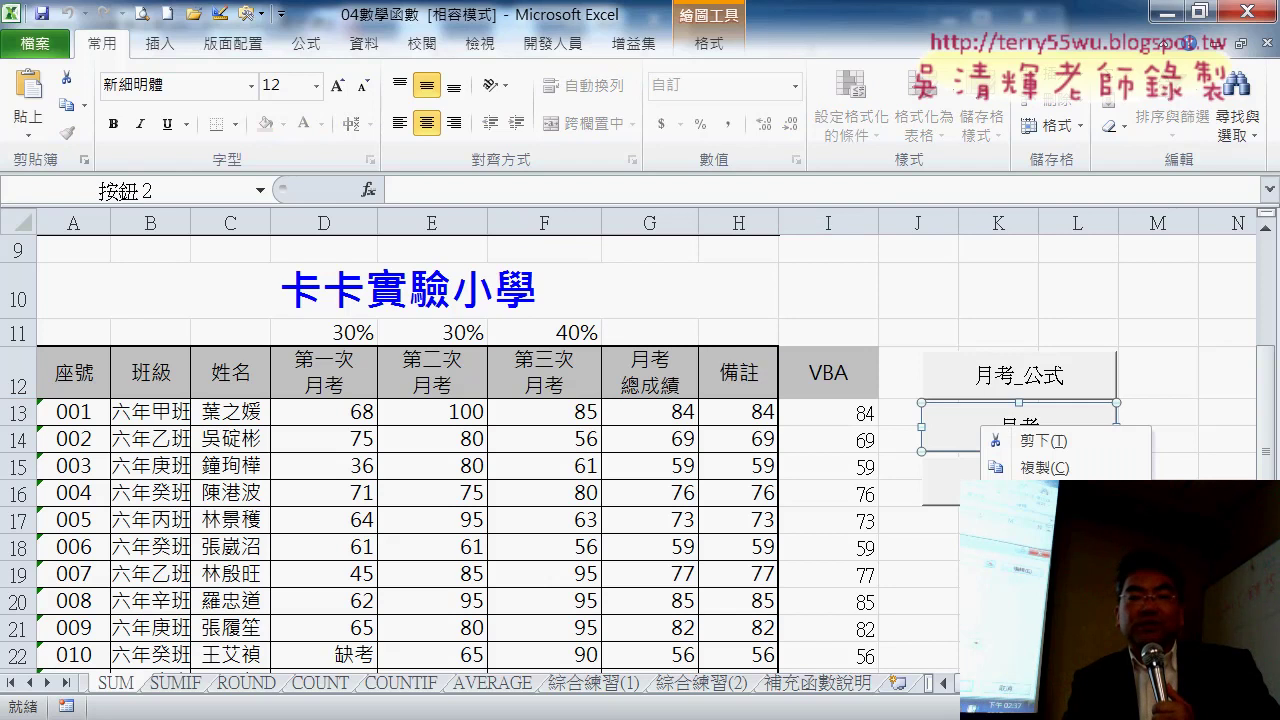
left_click(1040, 605)
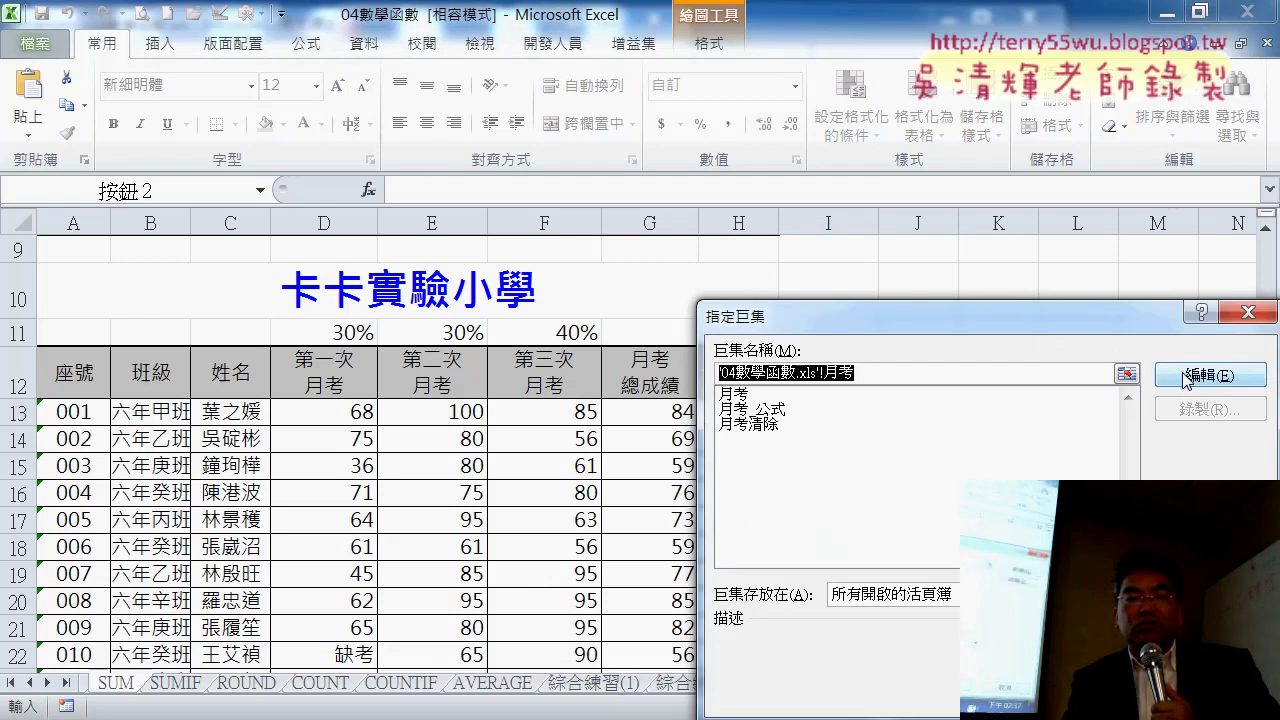
left_click(543, 411)
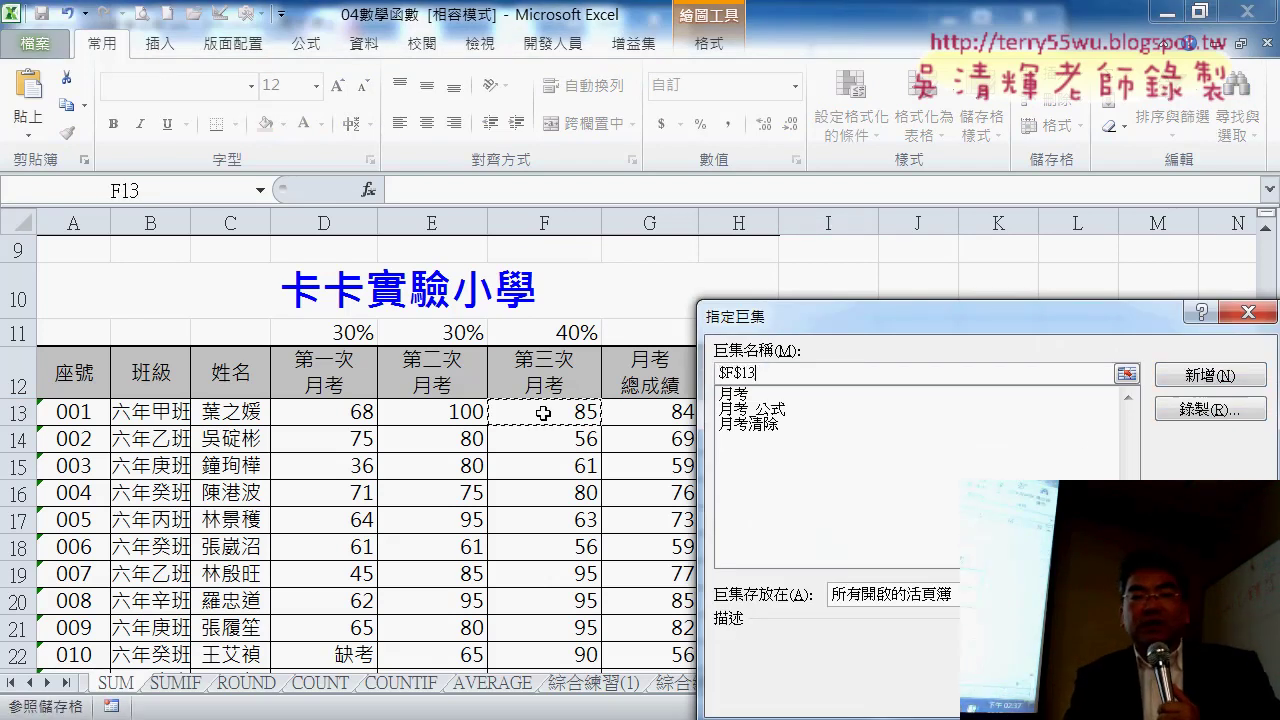
left_click(1265, 318)
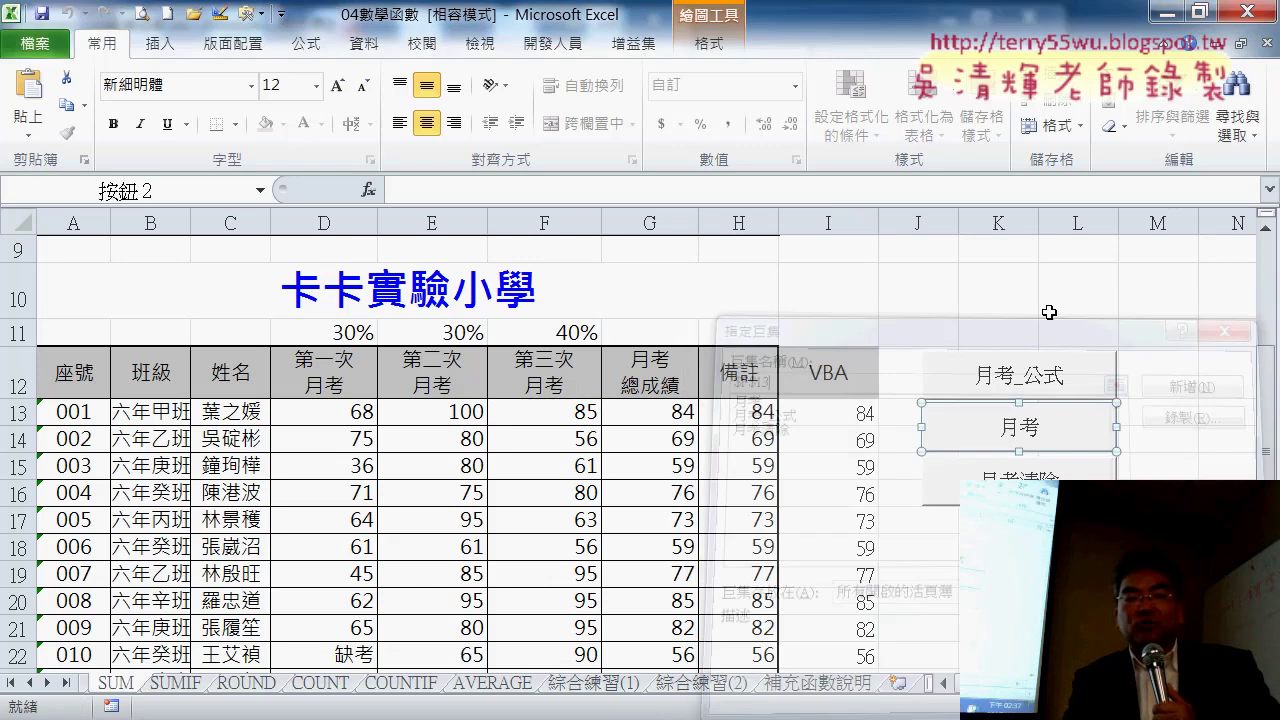
left_click(672, 412)
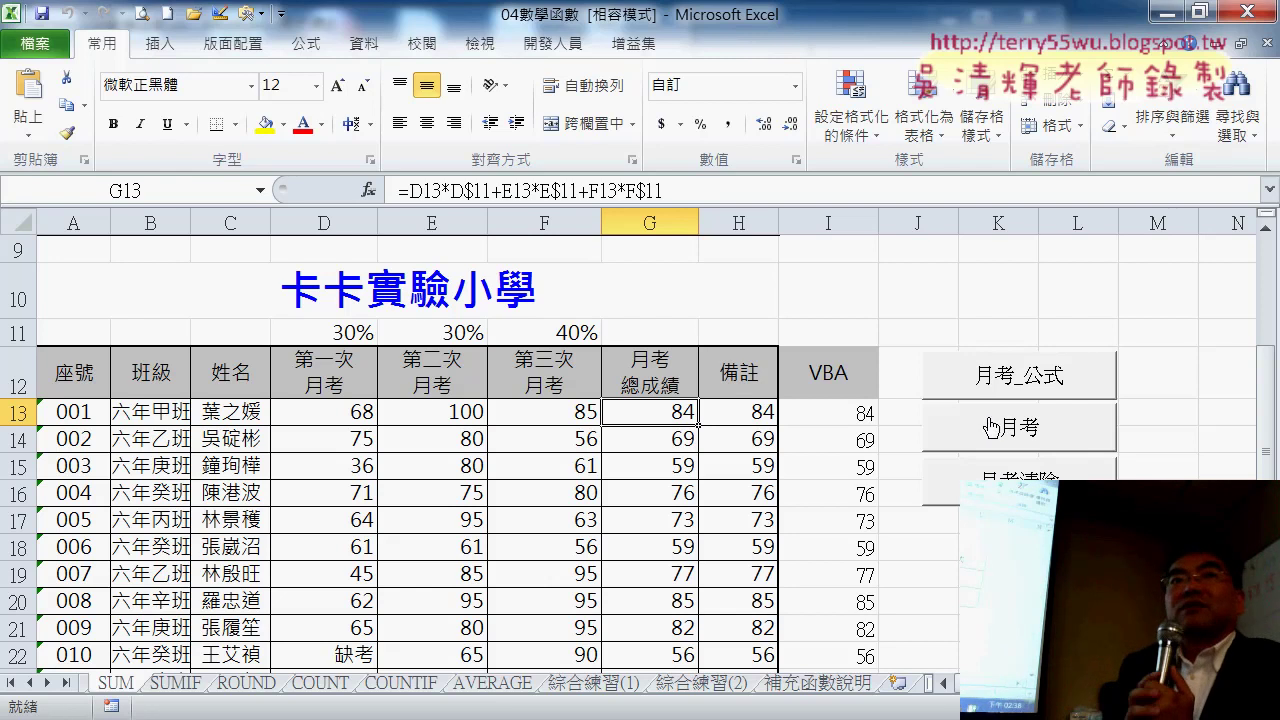
Compare H13's SUMPRODUCT total formula with G13's weighted-sum formula.
left_click(765, 410)
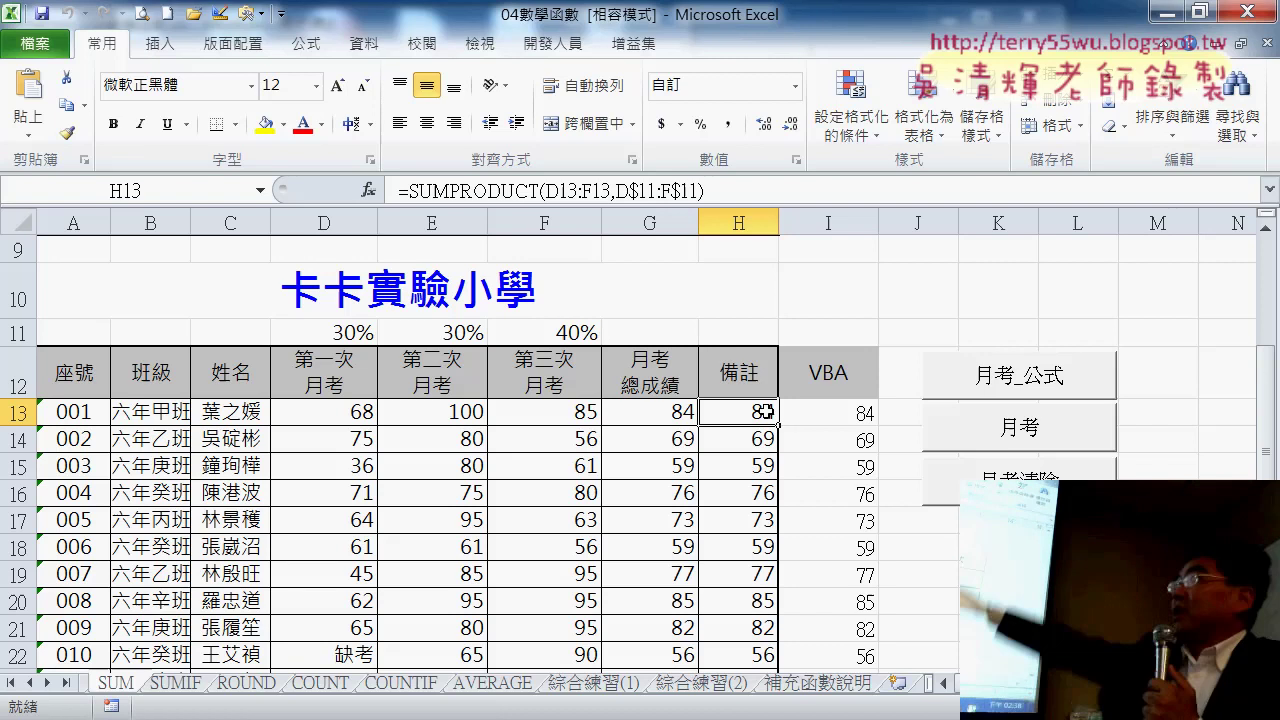
left_click(673, 412)
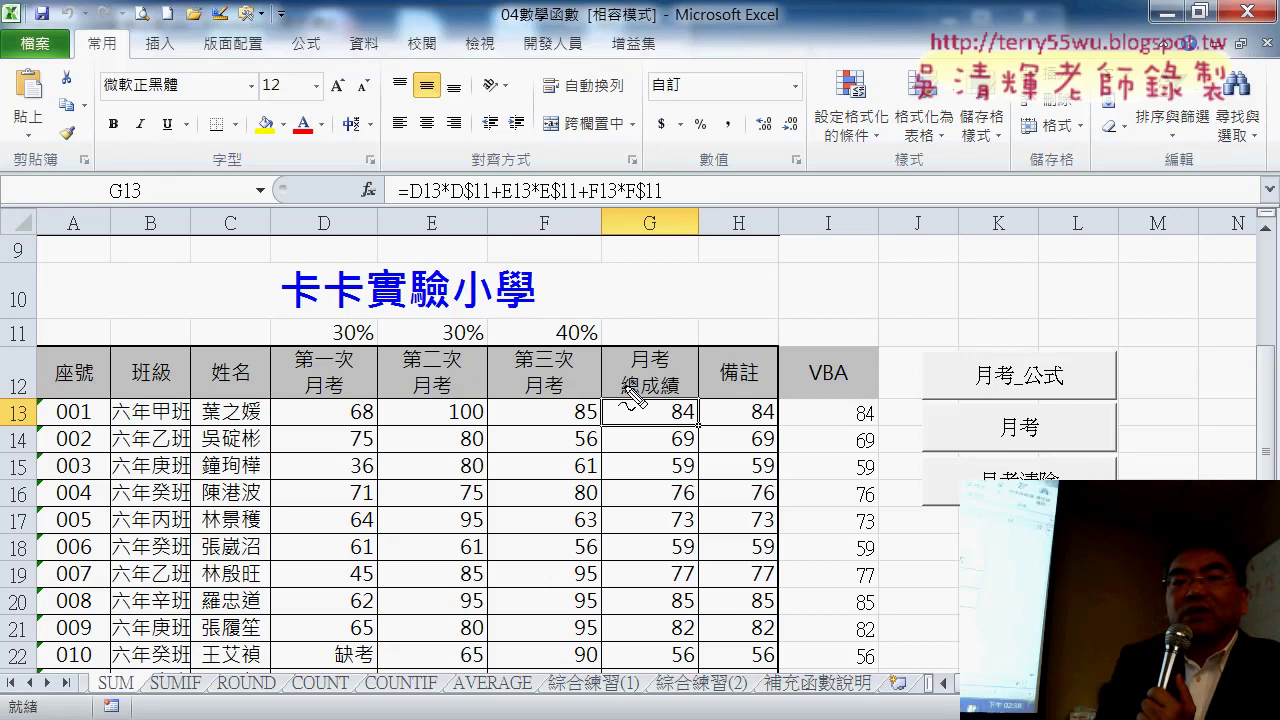
left_click_drag(452, 202, 672, 203)
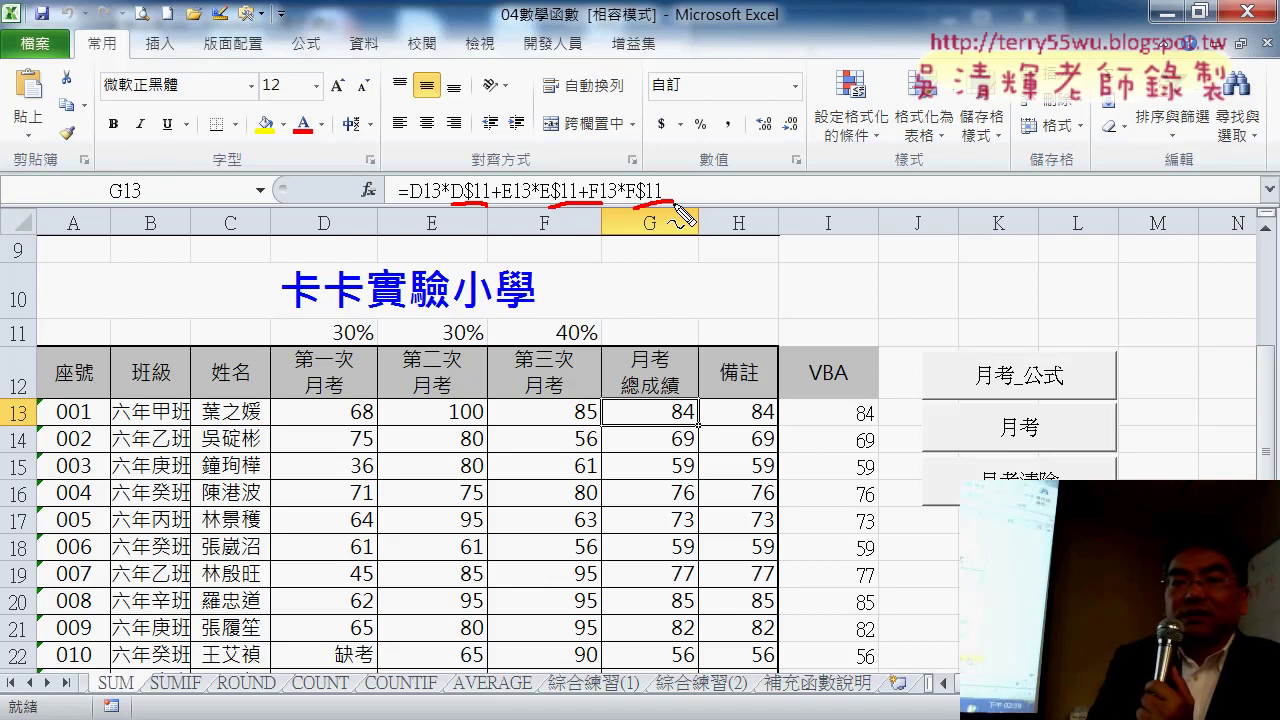
key("Escape")
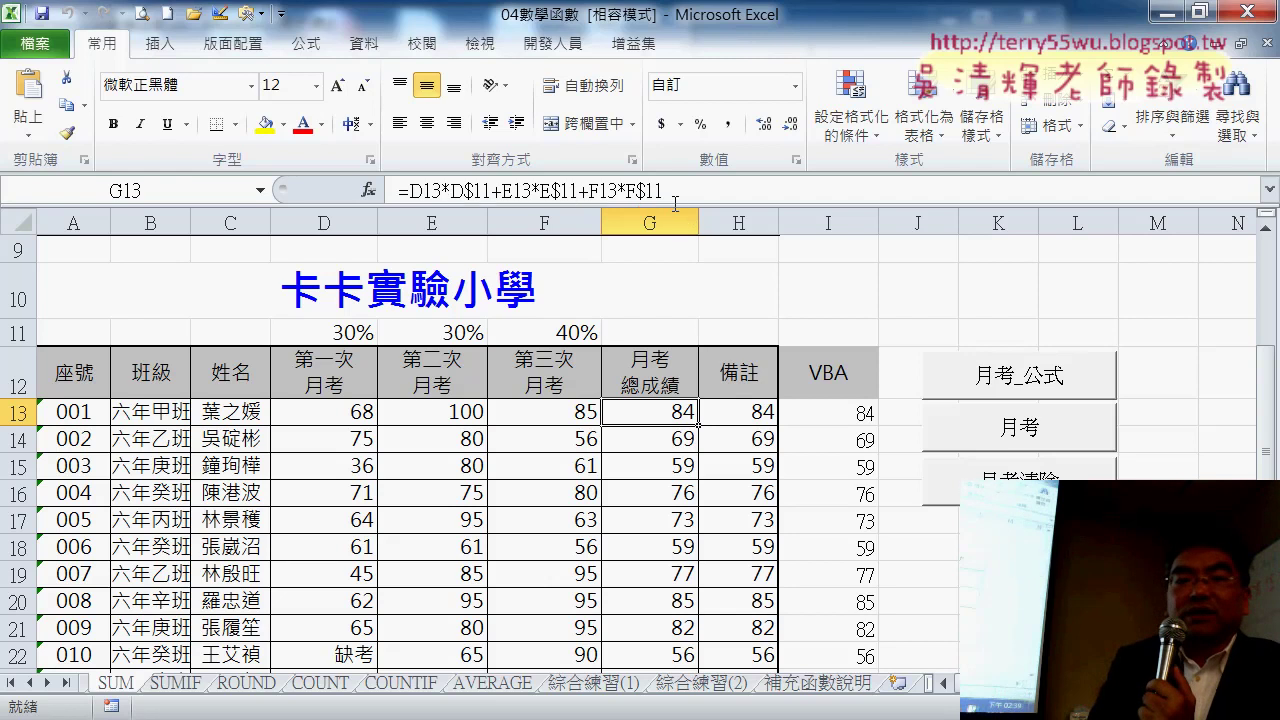
Open the 月考 button's macro code through 指定巨集 and 編輯.
right_click(987, 447)
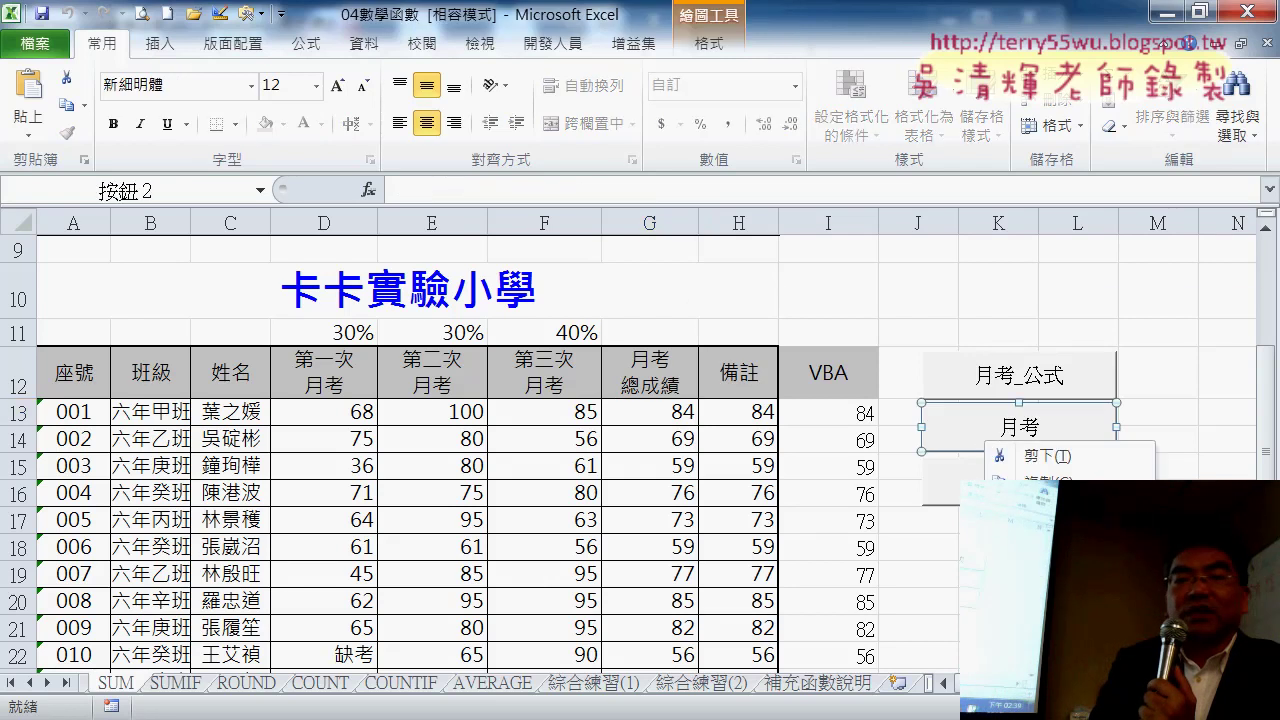
left_click(1040, 605)
left_click(1206, 377)
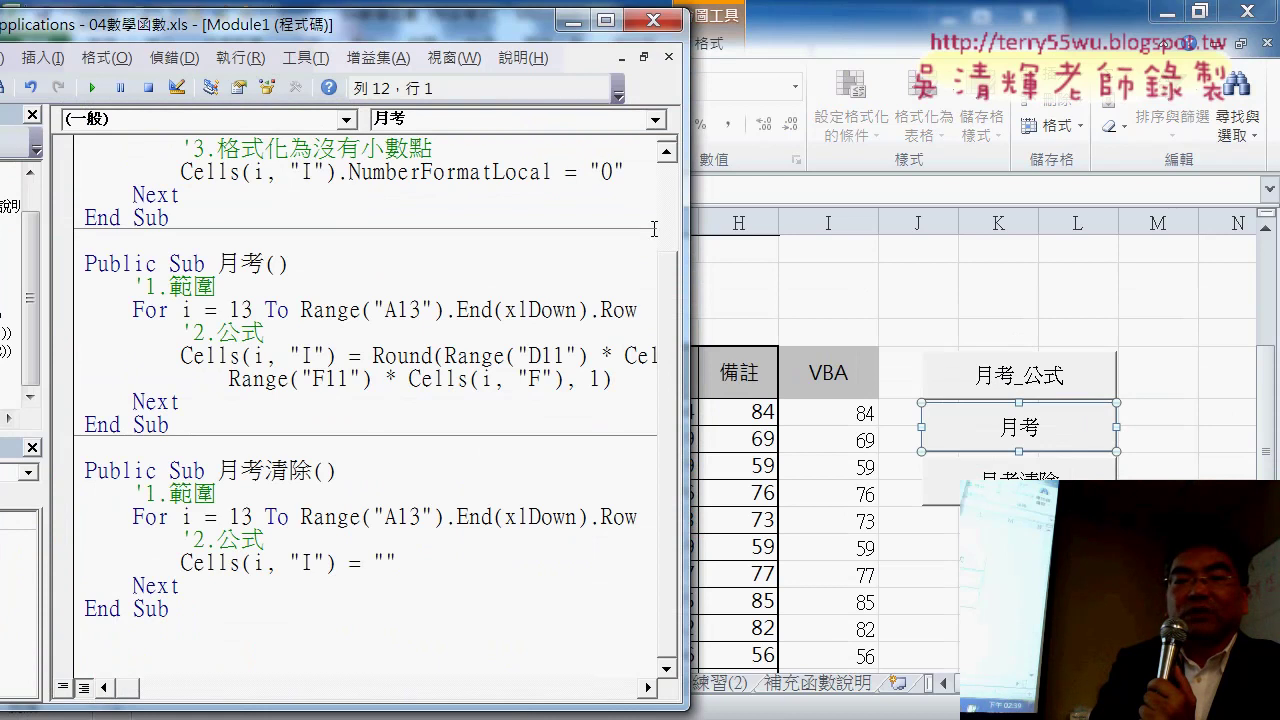
Delete the two-line Round(...) expression so Sub 月考 reads Cells(i, "I") = with nothing assigned.
scroll(675, 320, "up", 2)
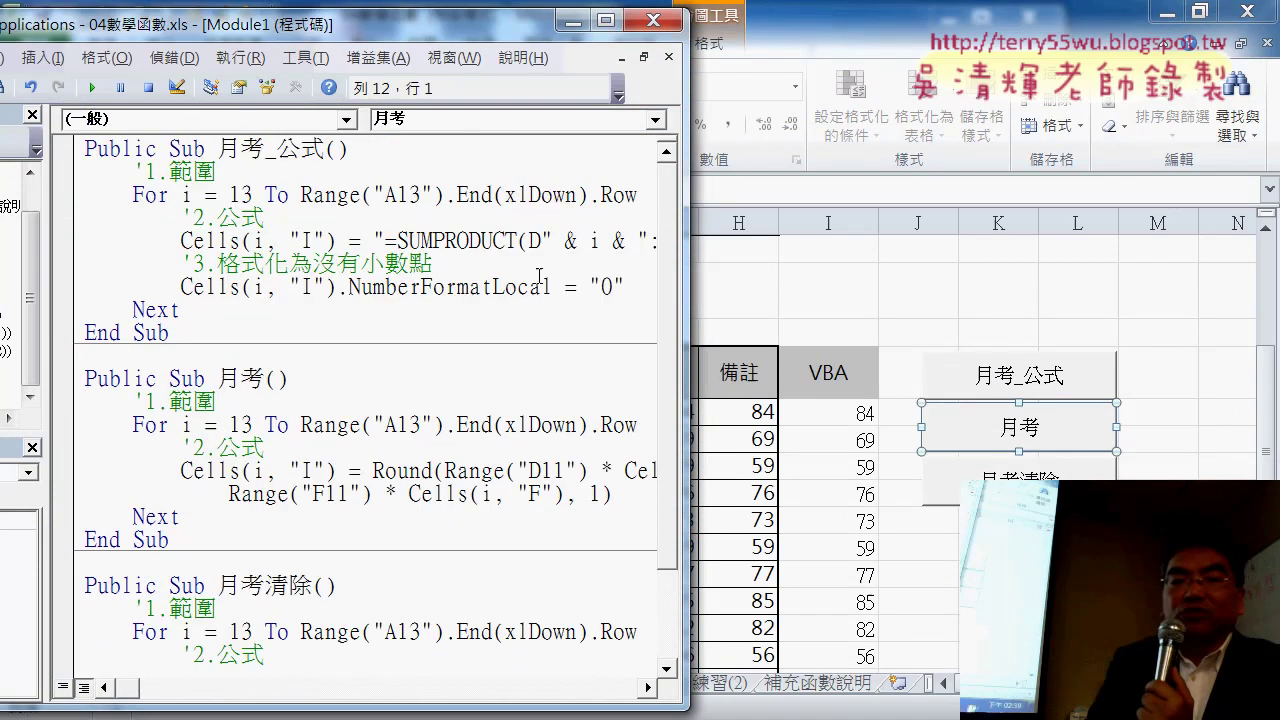
left_click_drag(684, 305, 1148, 309)
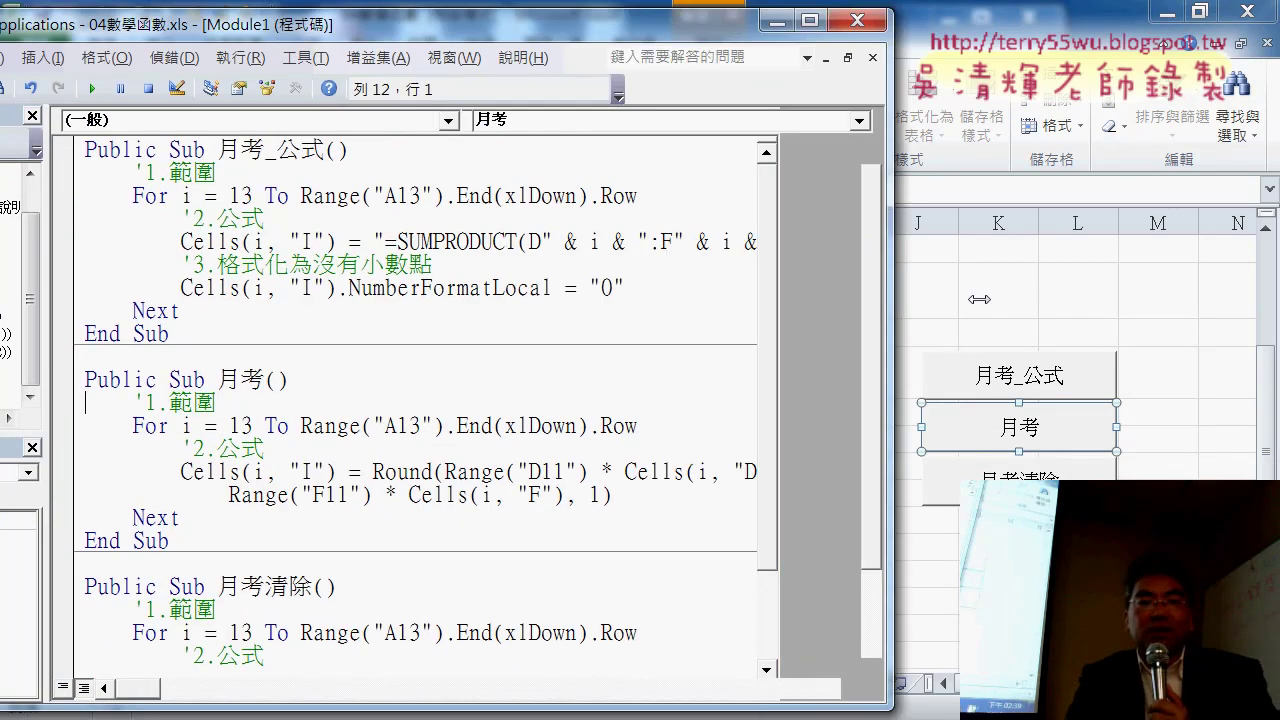
double_click(730, 28)
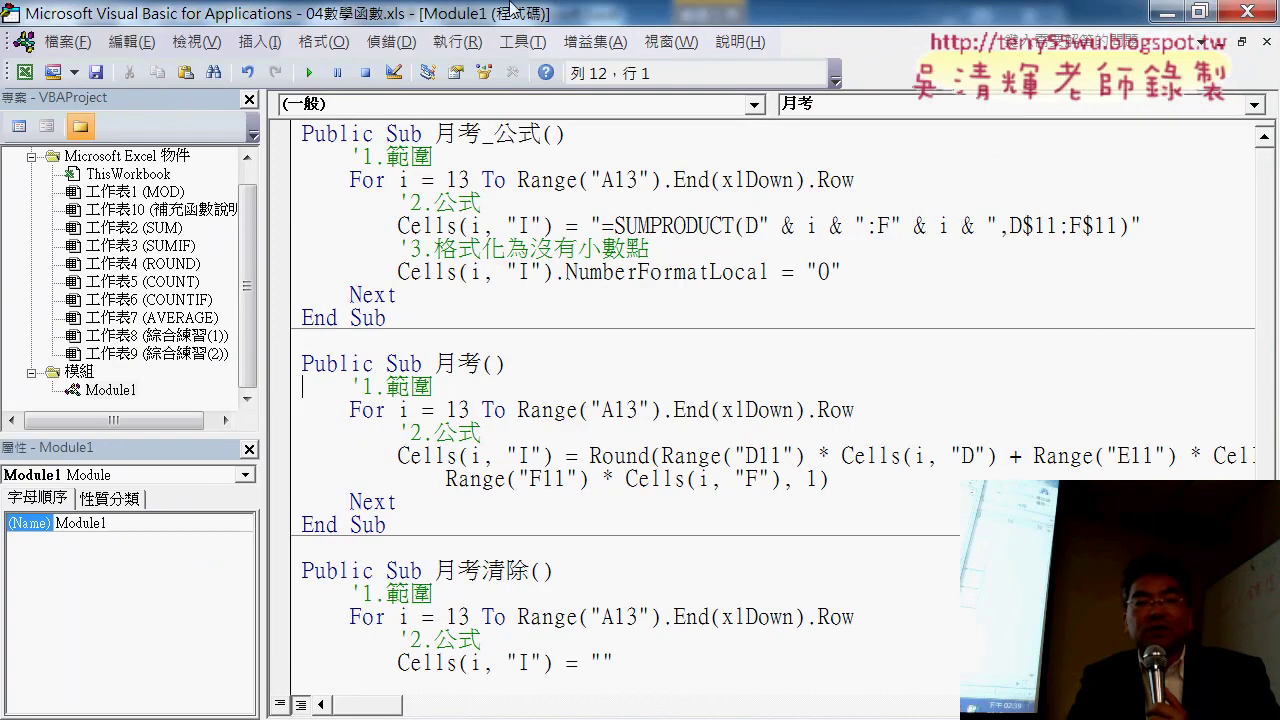
double_click(510, 8)
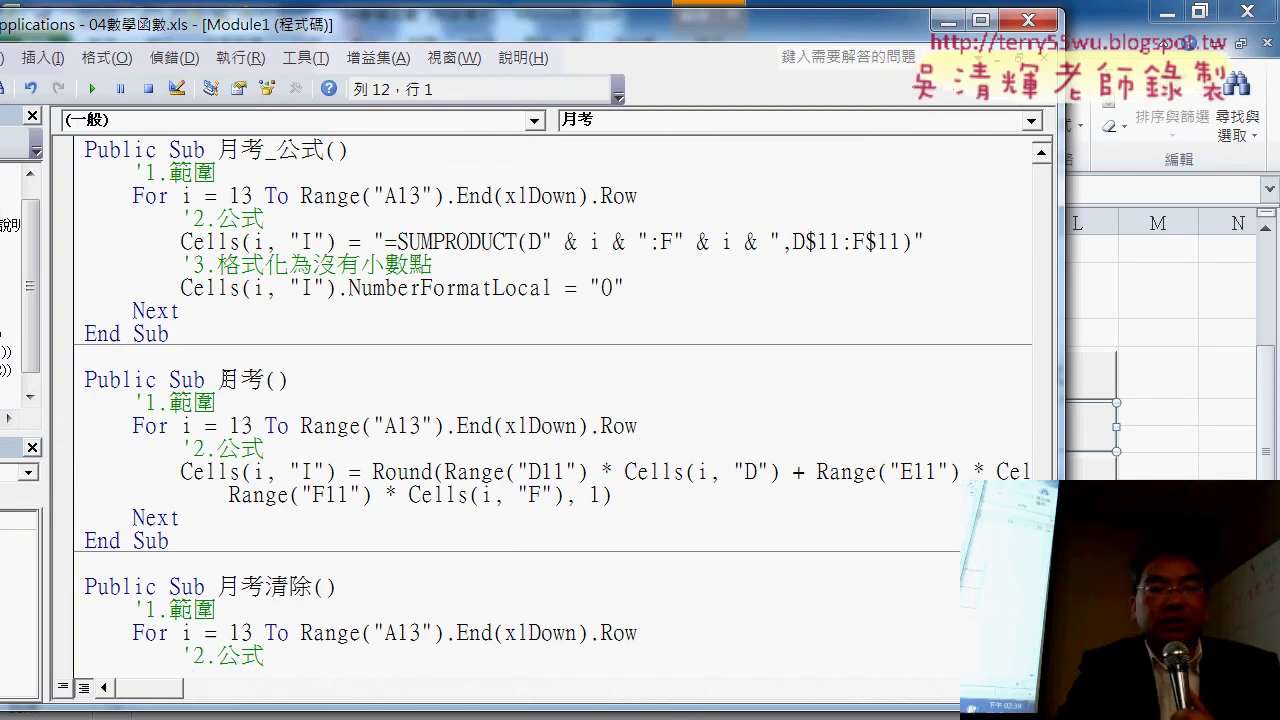
left_click_drag(218, 379, 263, 379)
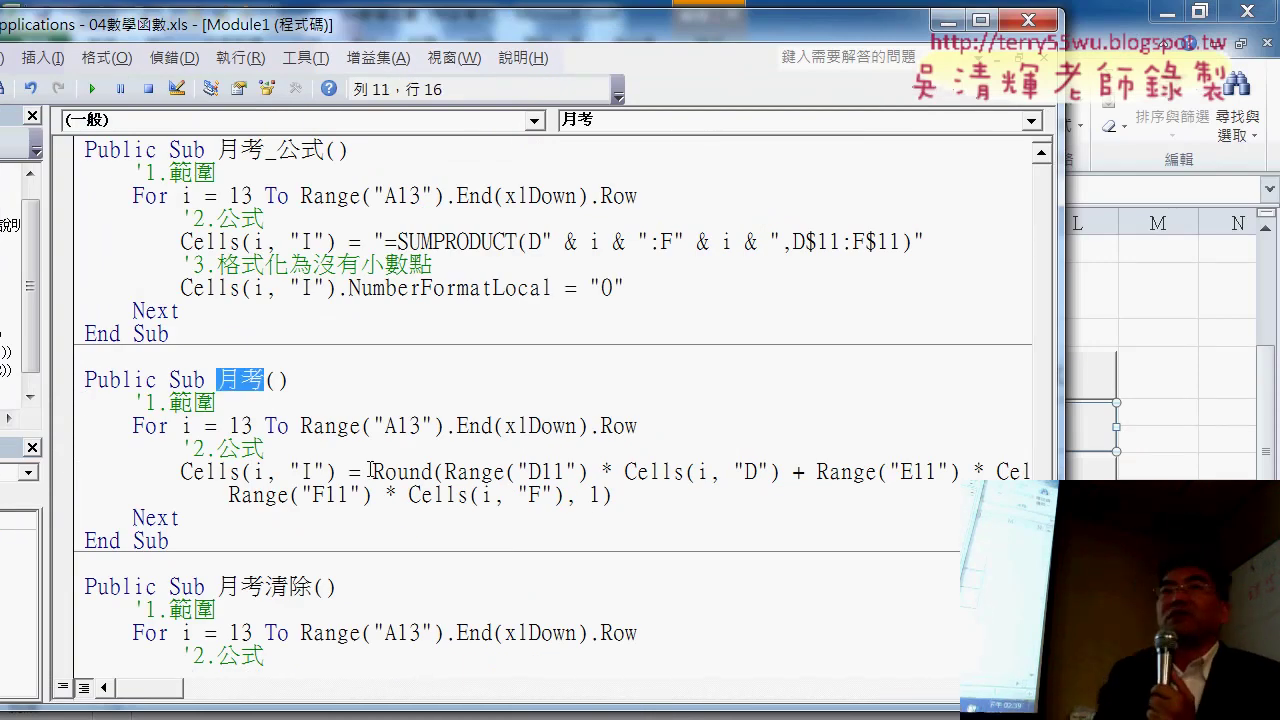
left_click_drag(372, 471, 612, 494)
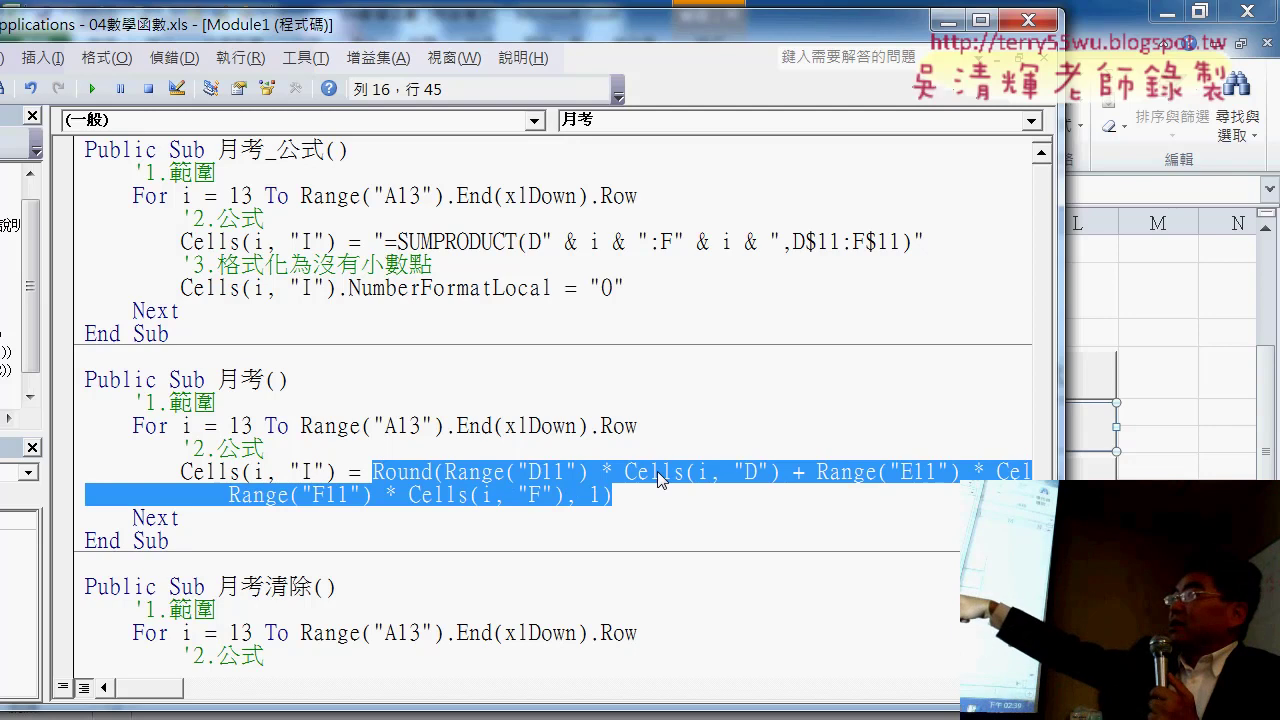
key("Delete")
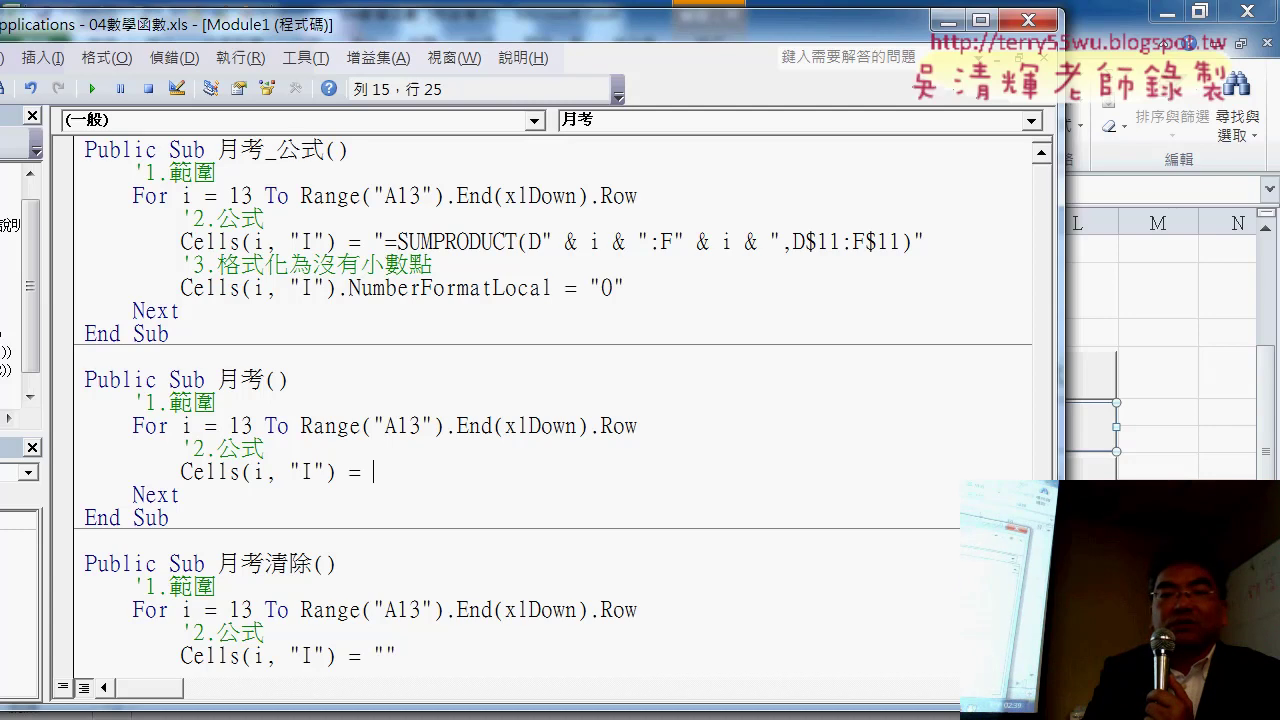
mouse_move(494, 10)
left_mouse_down()
mouse_move(651, 247)
mouse_move(653, 226)
left_mouse_up()
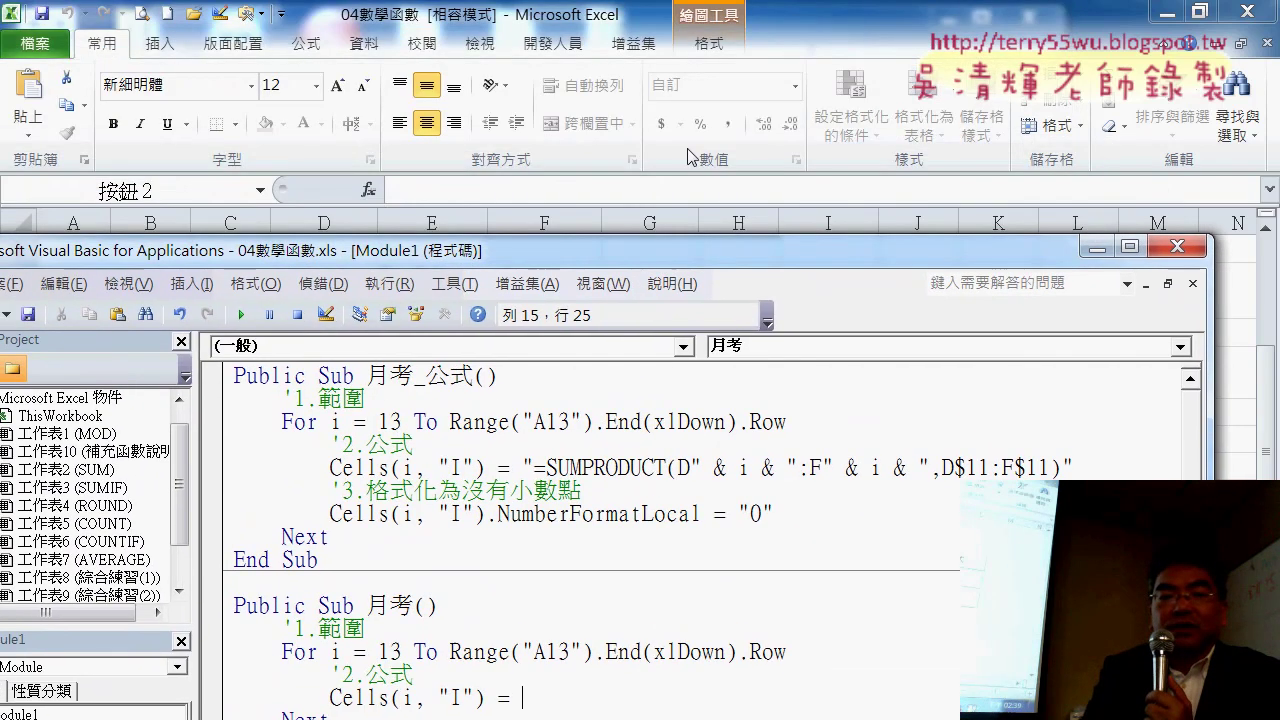
left_click(705, 113)
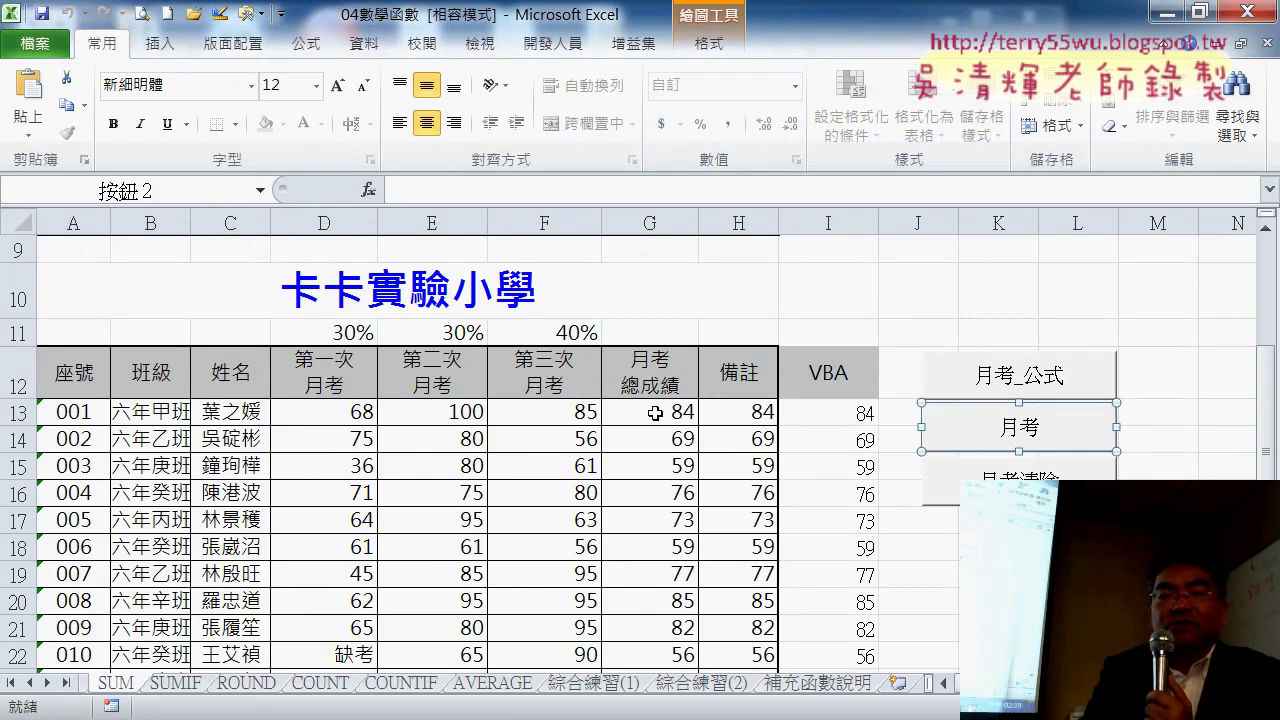
left_click(655, 412)
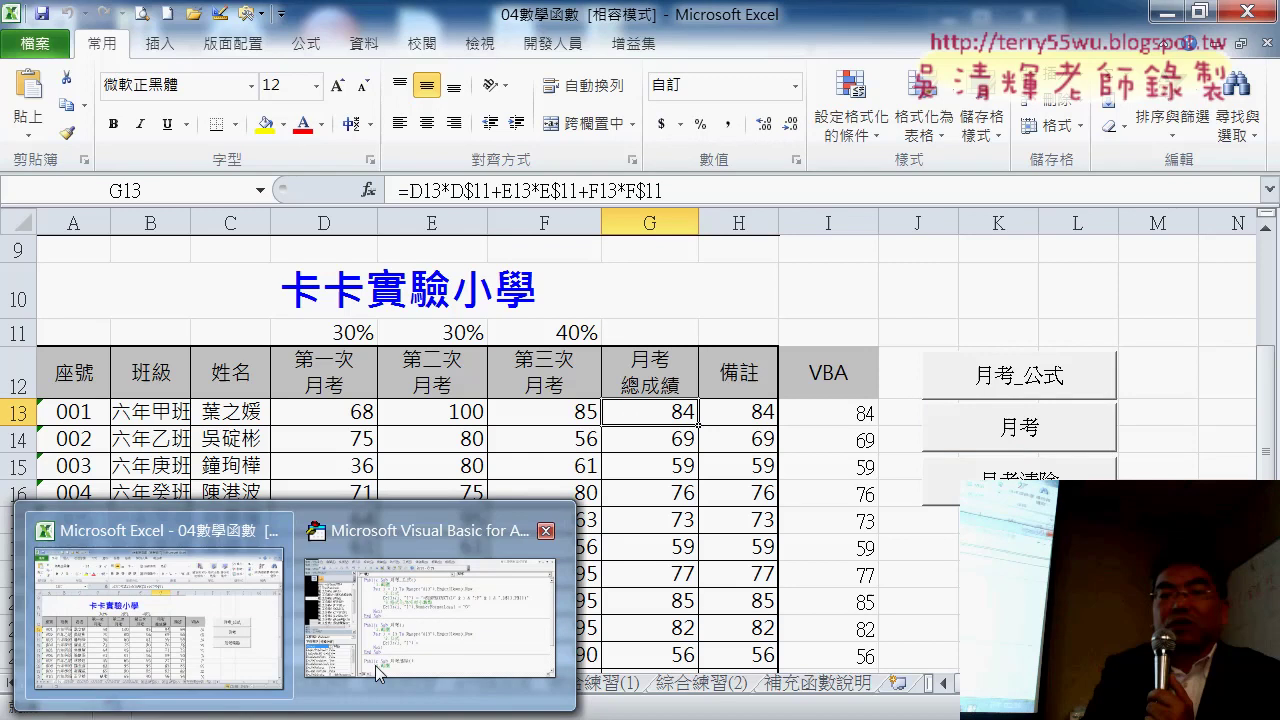
left_click(380, 672)
left_click_drag(586, 266, 707, 248)
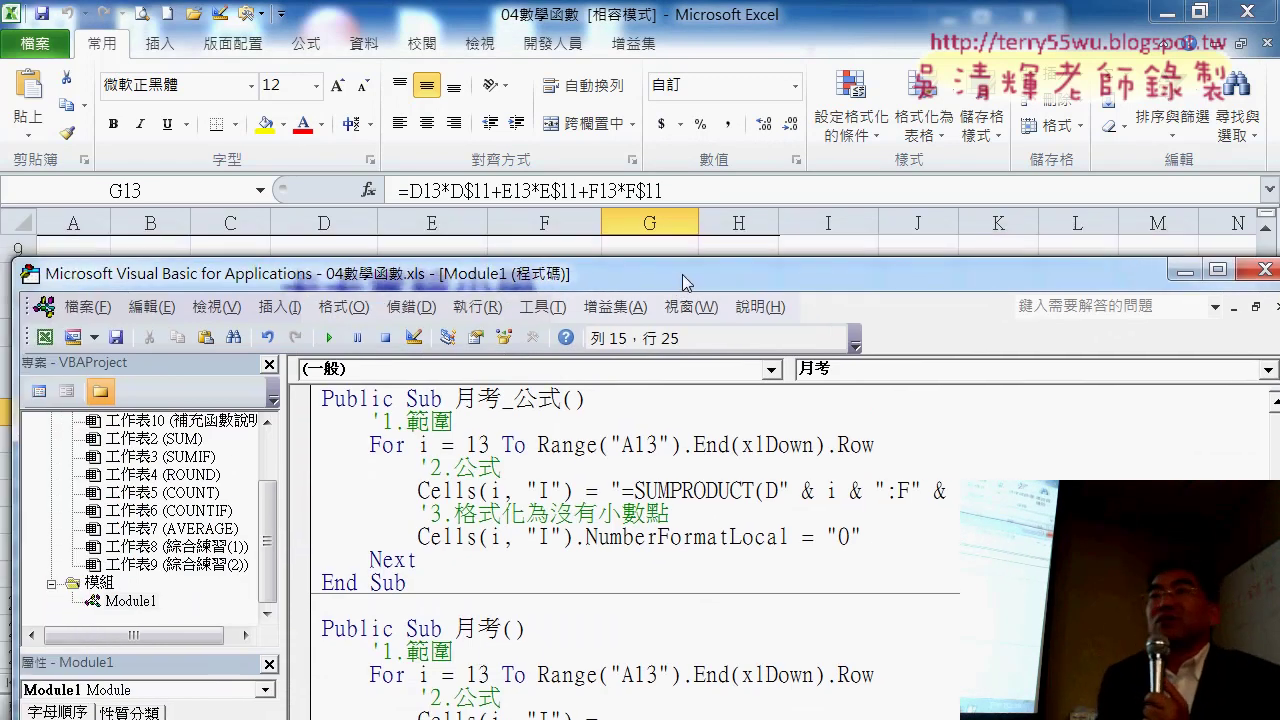
scroll(687, 536, "down", 3)
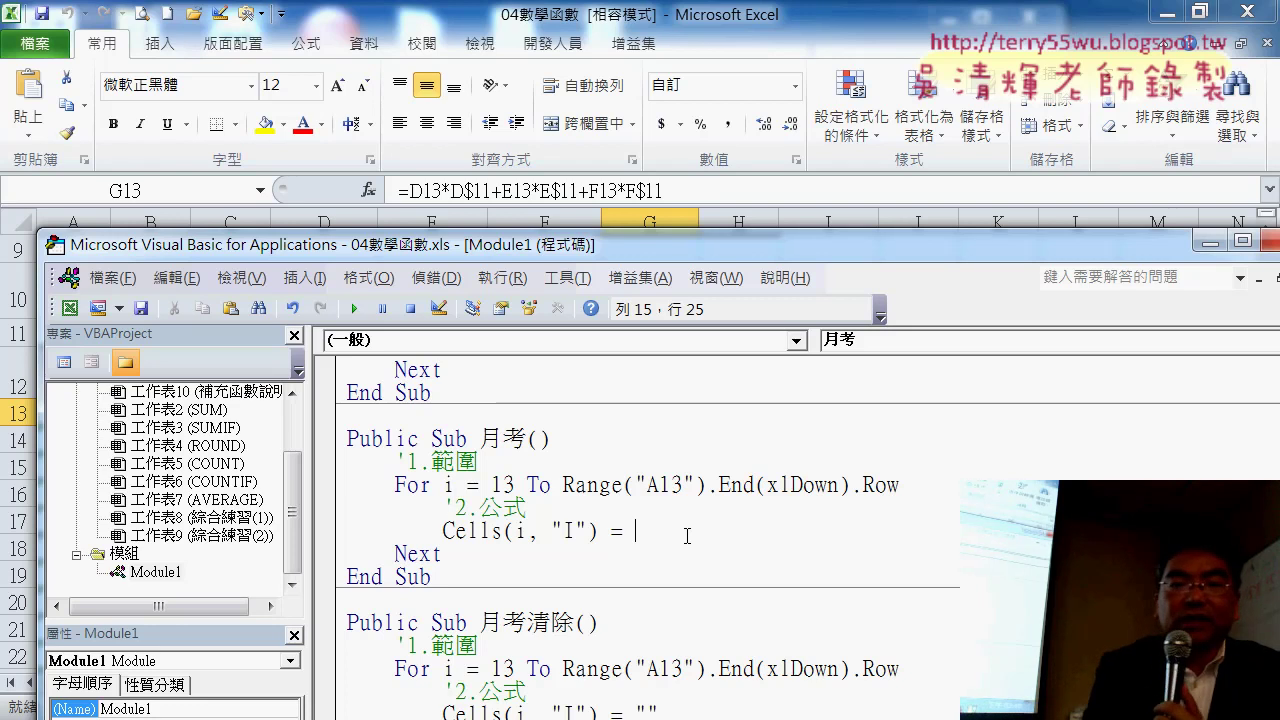
Type cells(i,"D")*range("D11") as the value assigned to Cells(i, "I").
type("c")
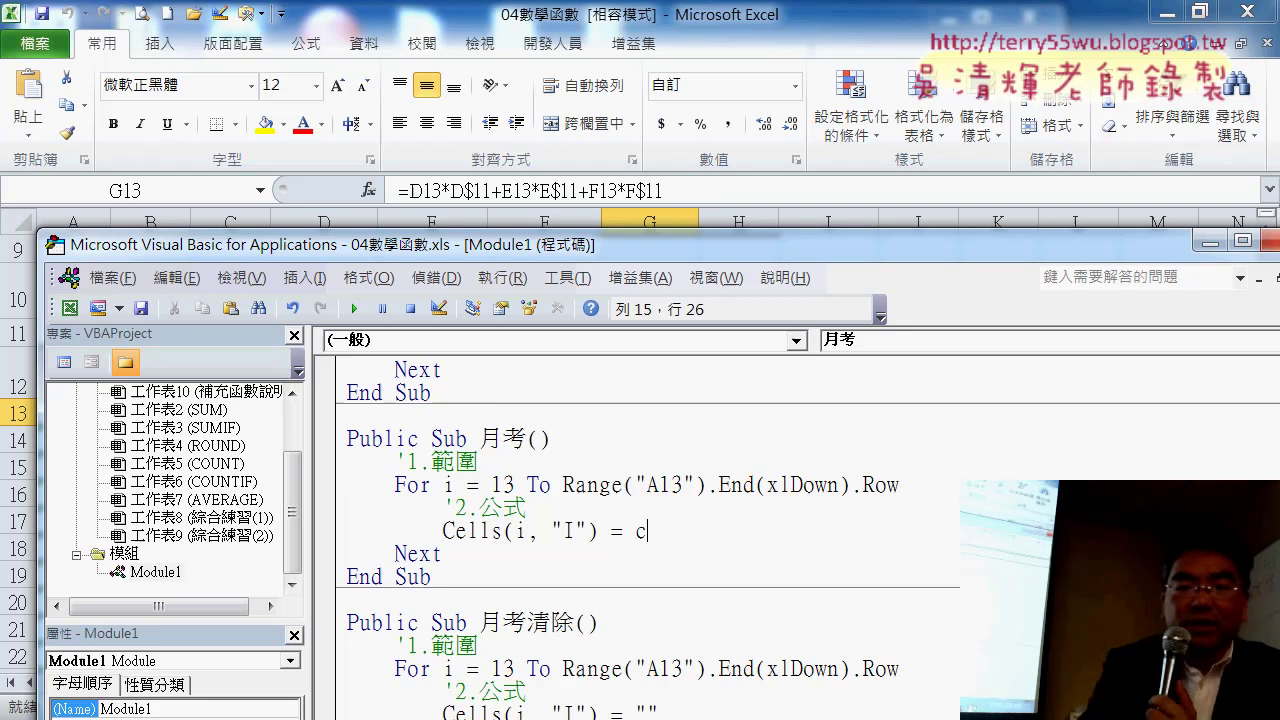
type("ells")
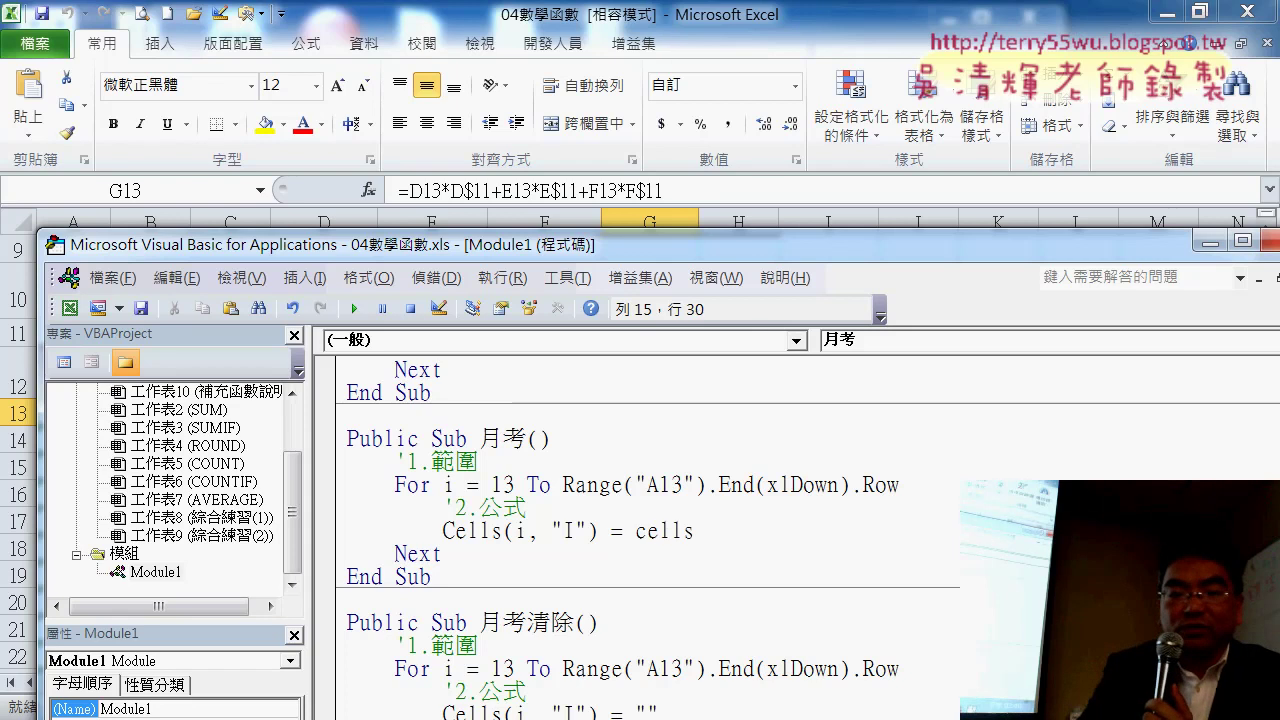
type("(")
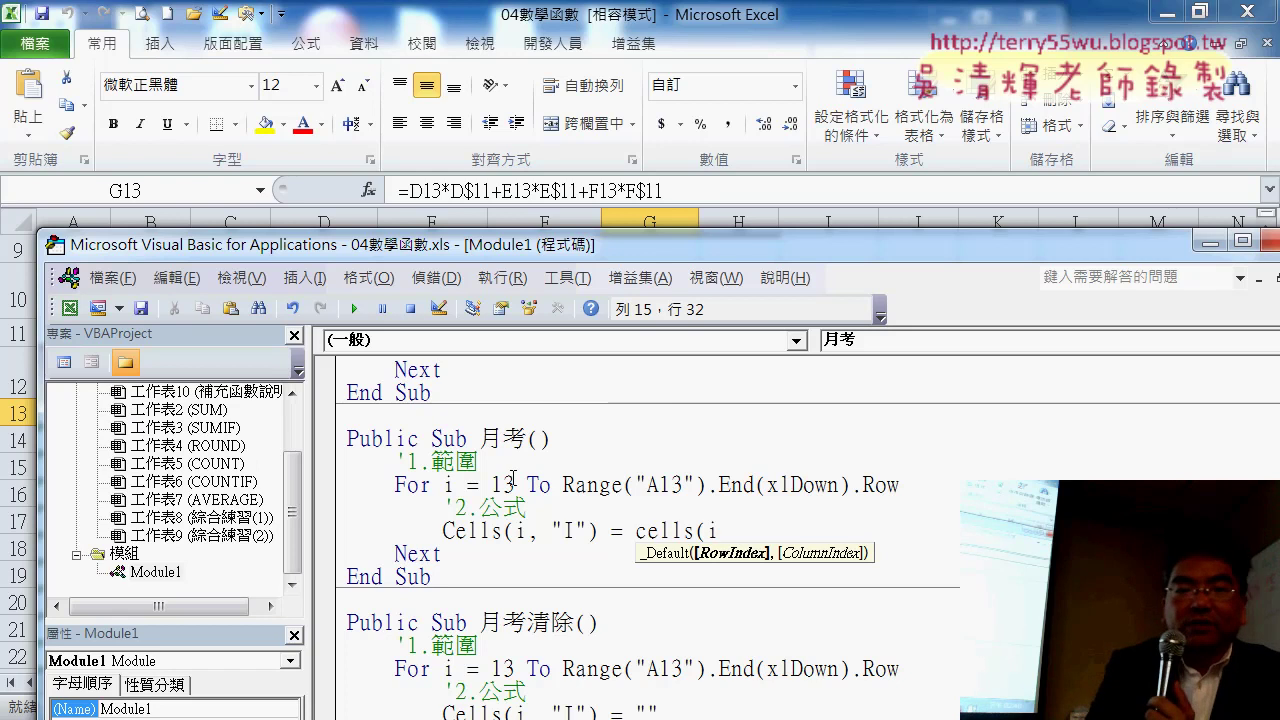
type("i,")
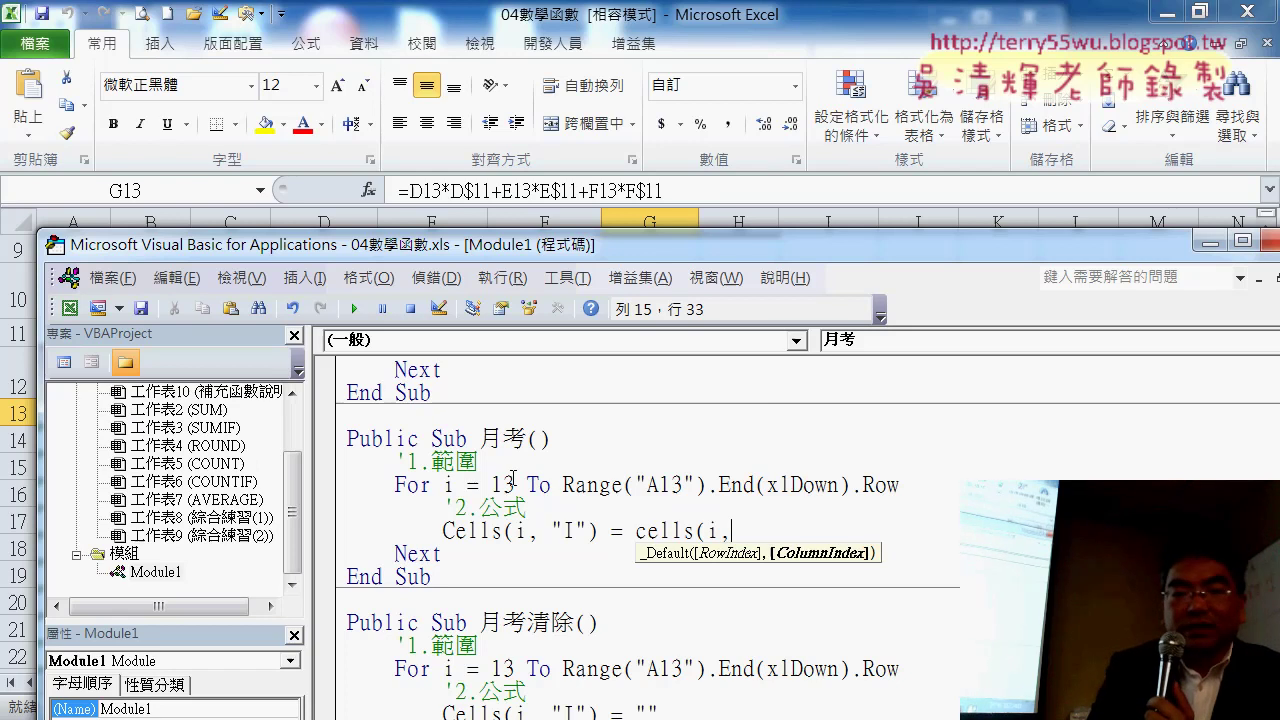
type("\"D")
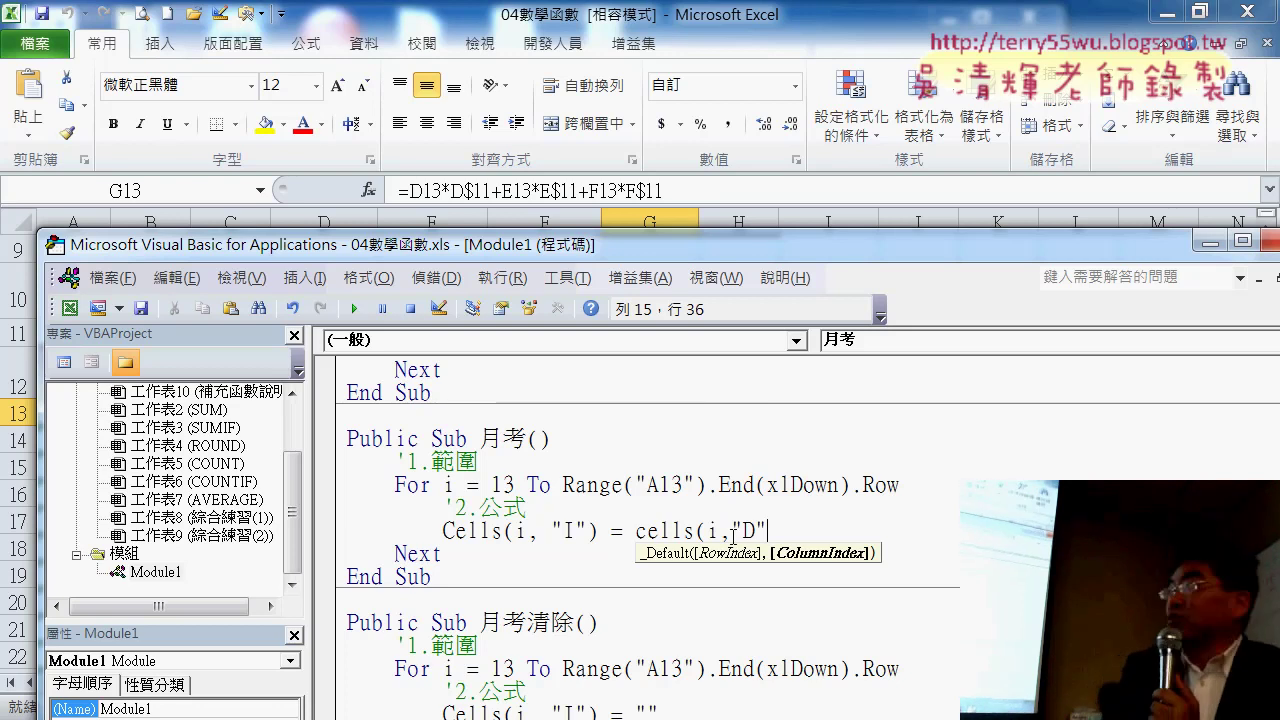
type(")")
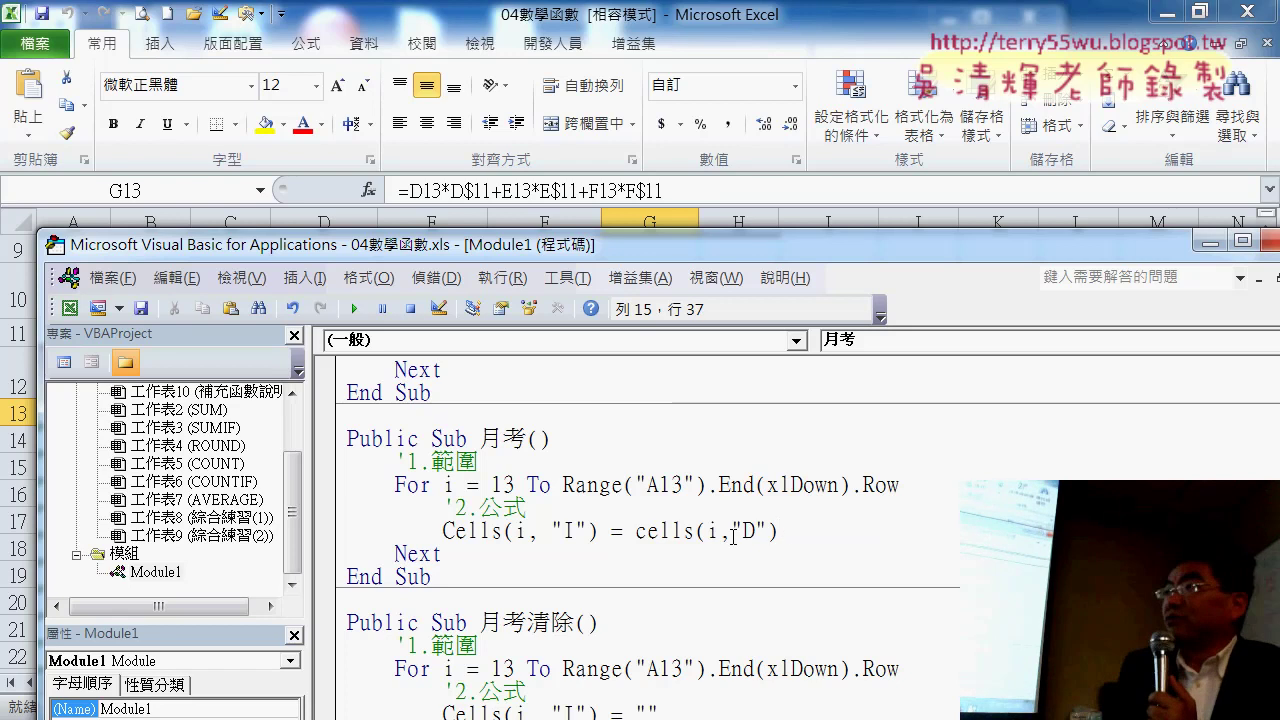
type("*")
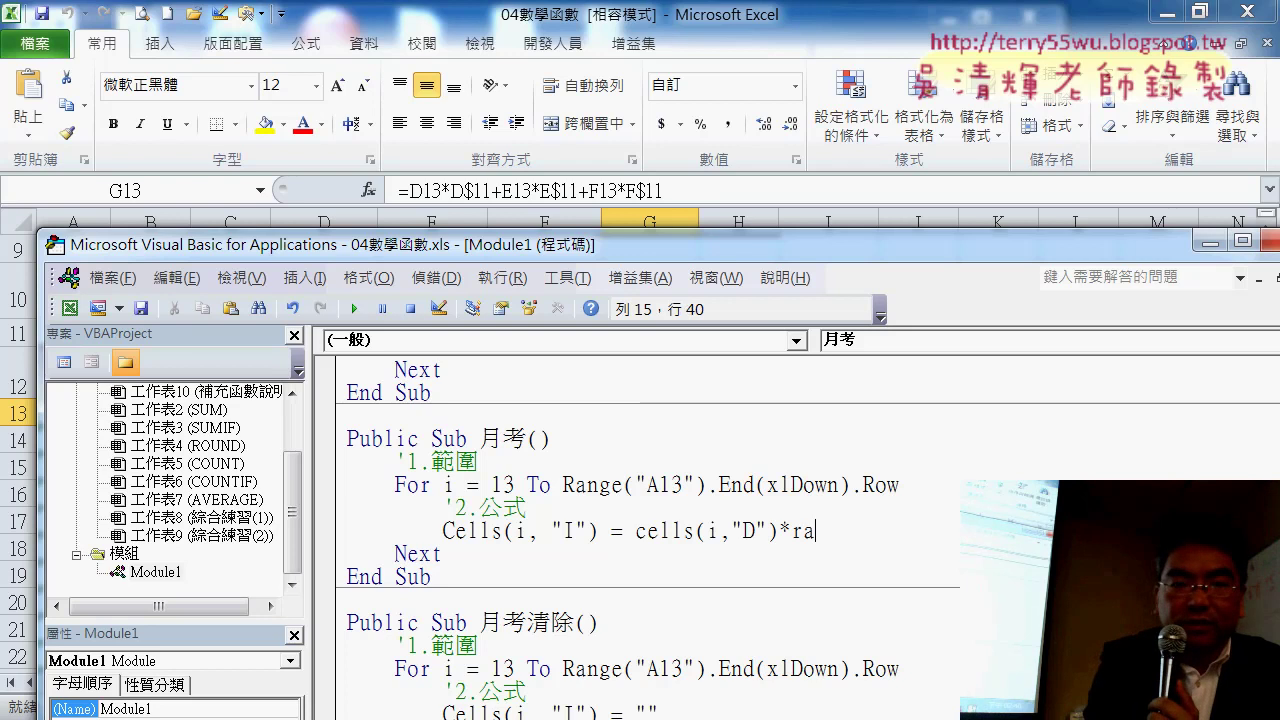
type("ge")
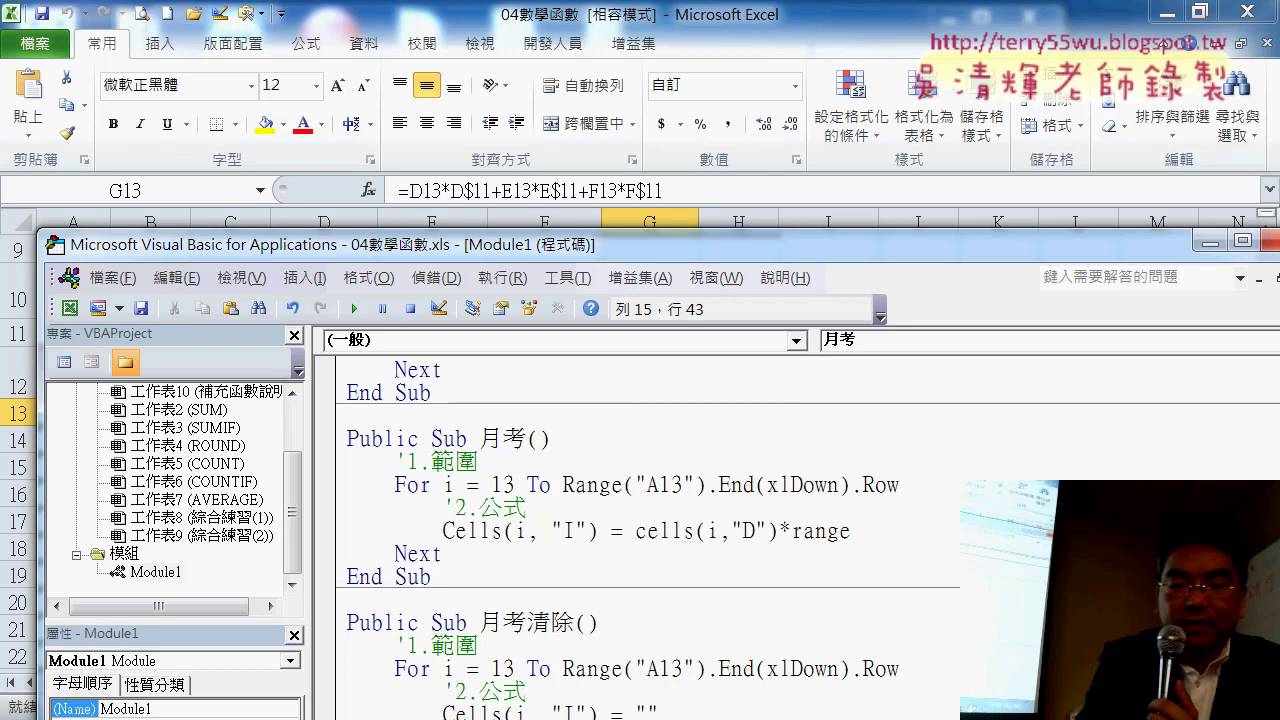
type("(\"")
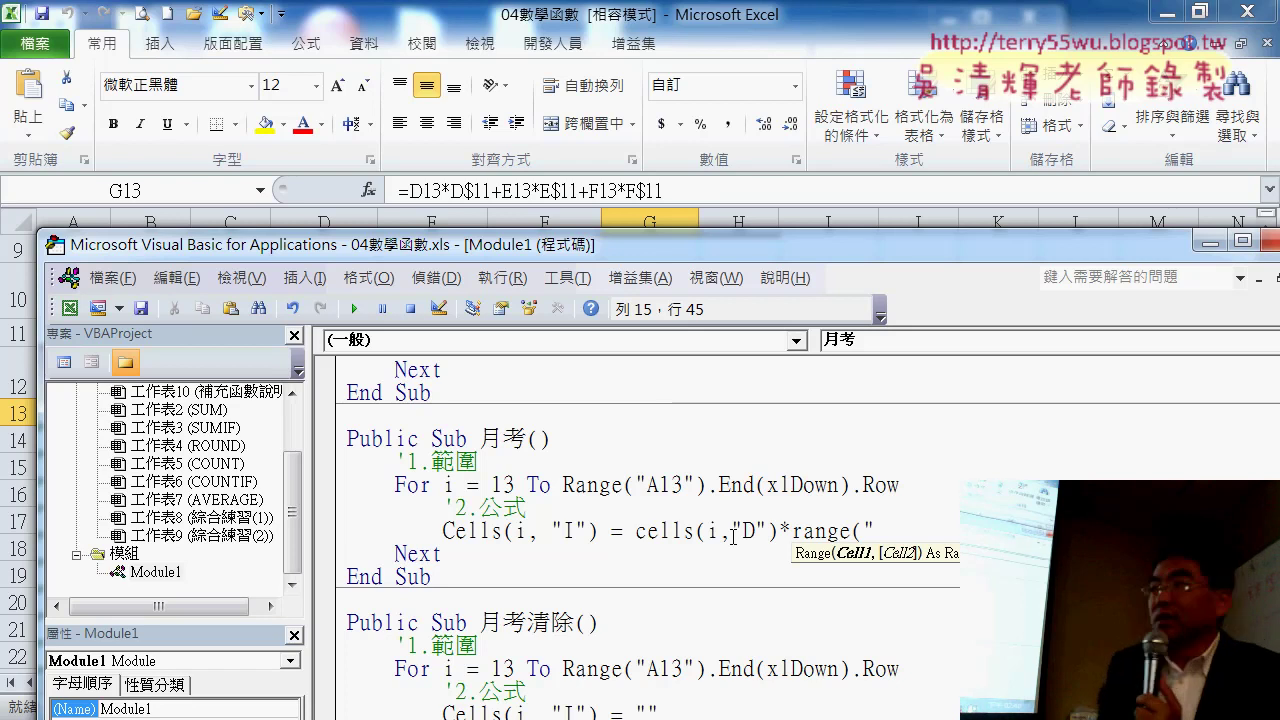
type("D")
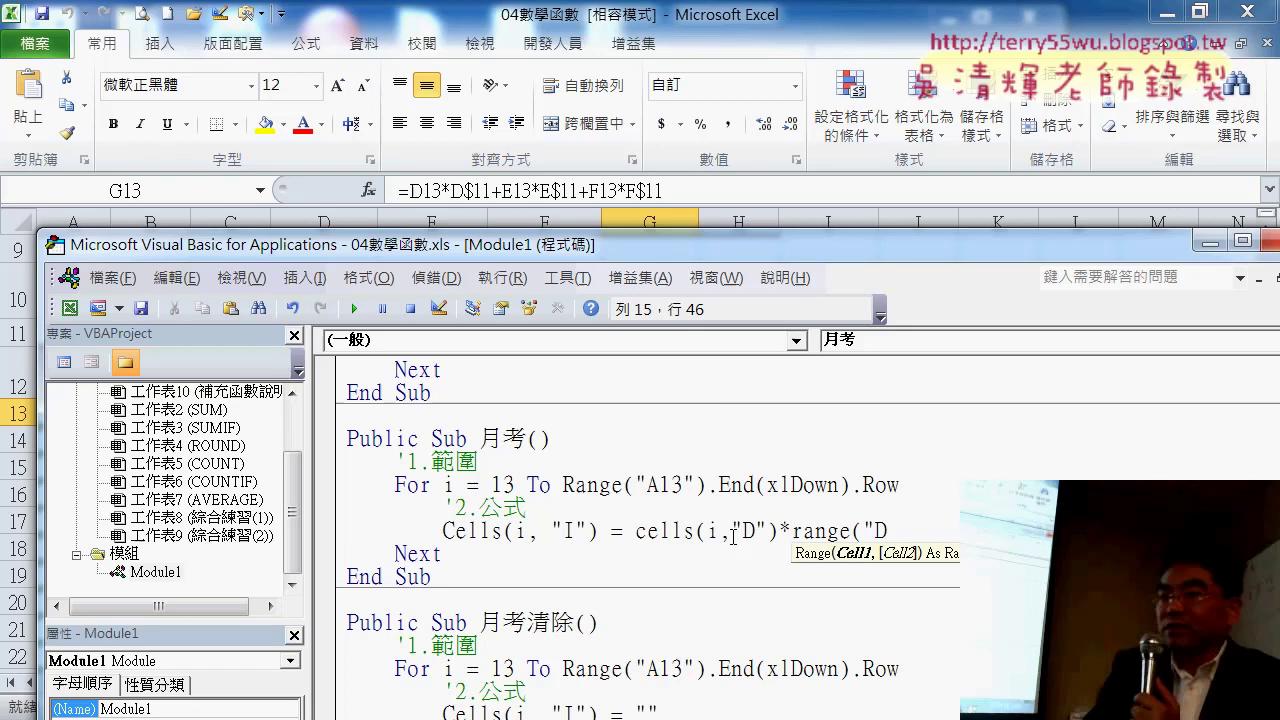
type("11\"")
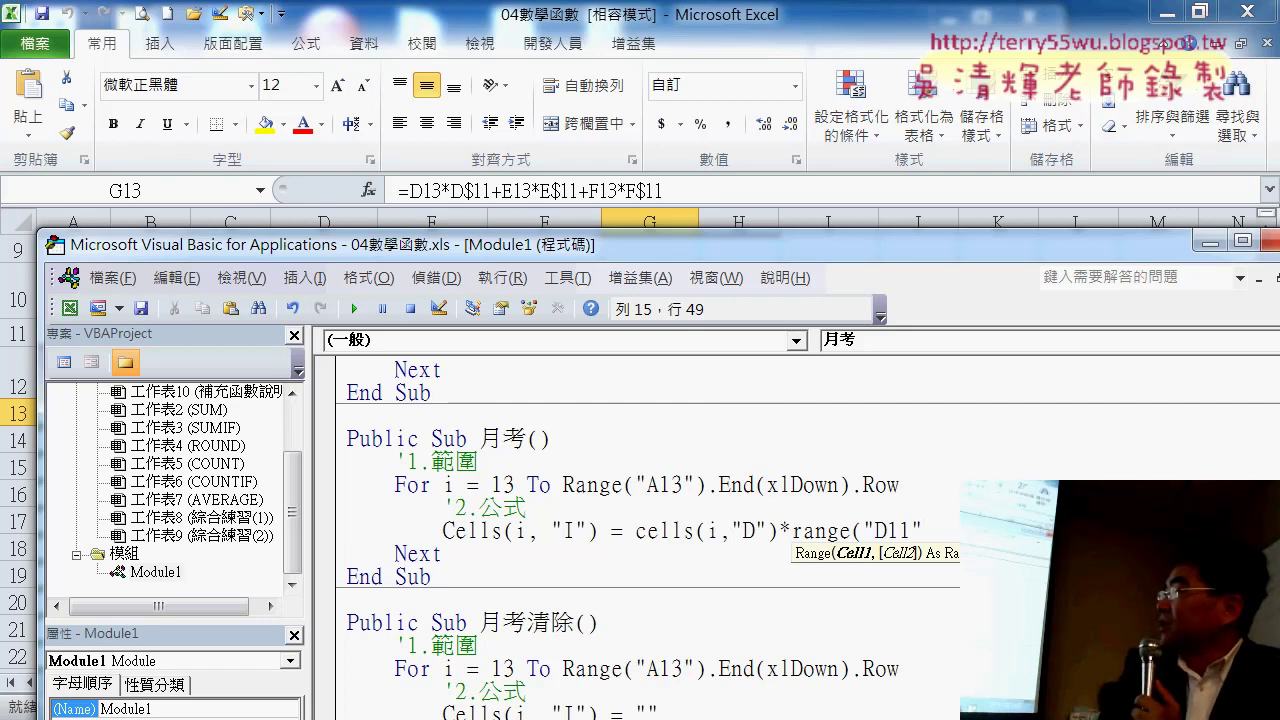
type(")")
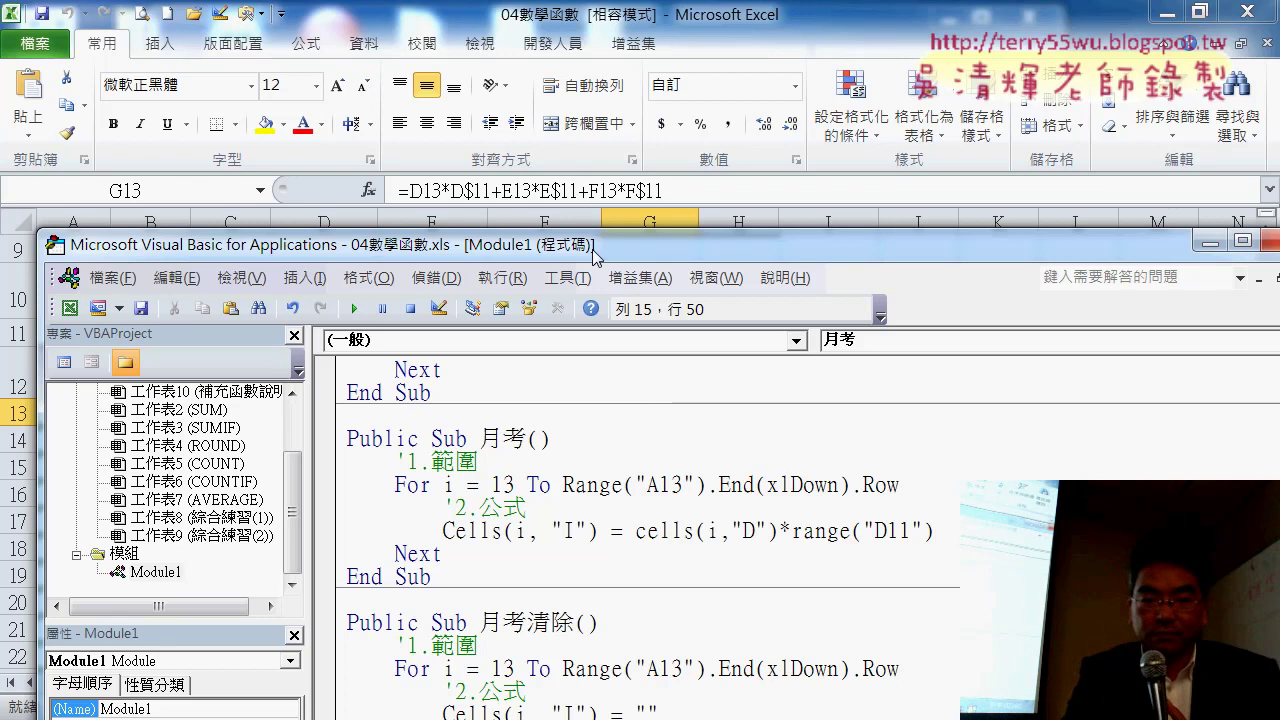
left_click_drag(593, 252, 594, 226)
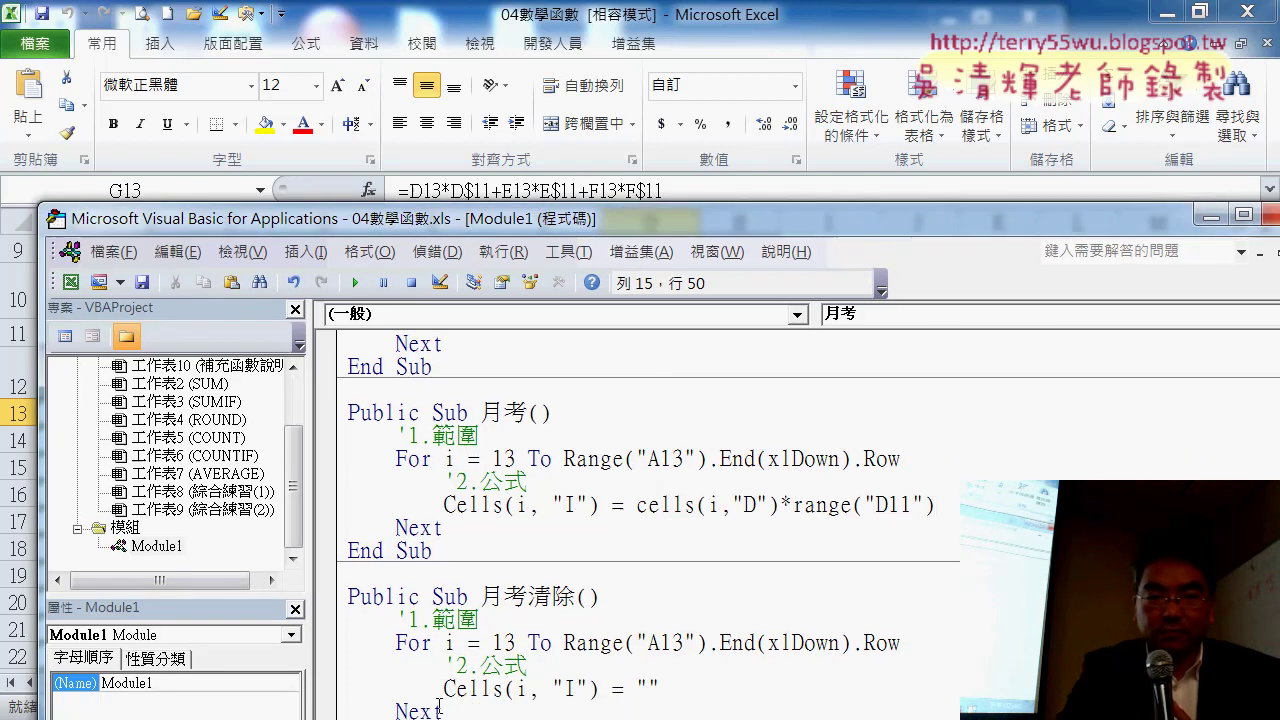
Commit the edited line so VBA reformats it as Cells(i, "D") * Range("D11").
left_click(485, 712)
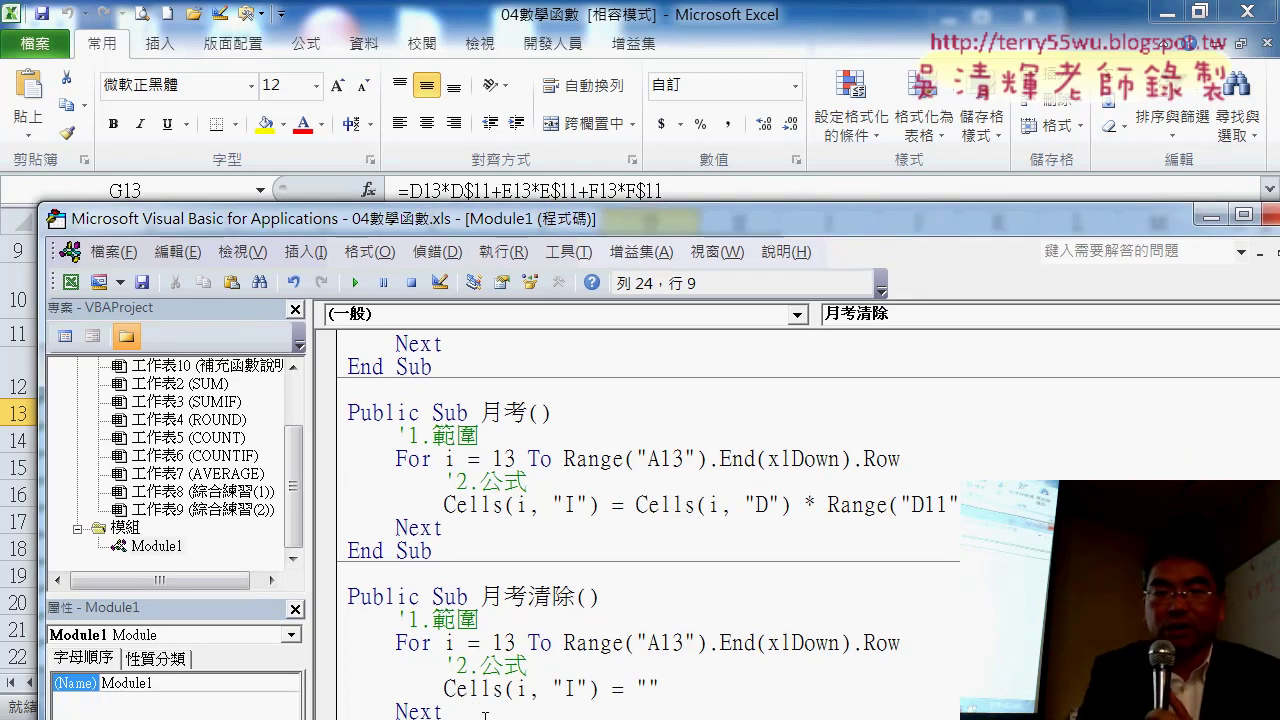
key("Down")
key("Down")
key("Down")
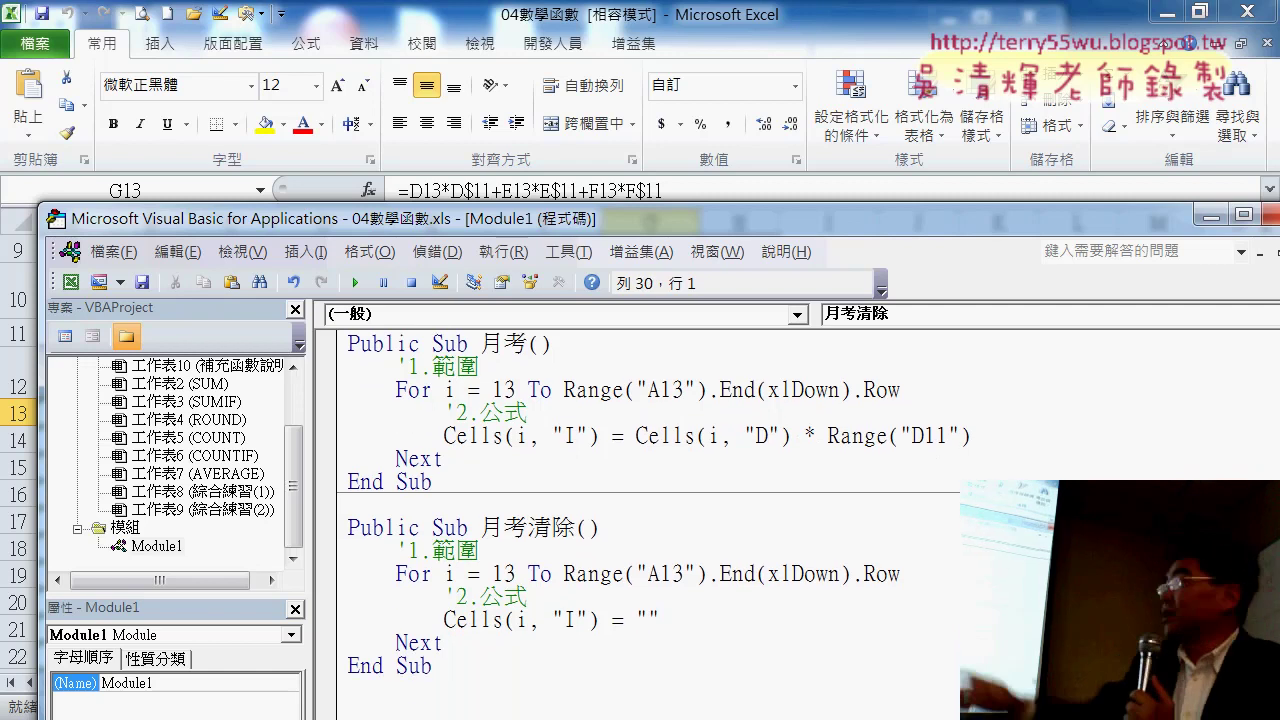
key("Down")
key("Down")
key("Down")
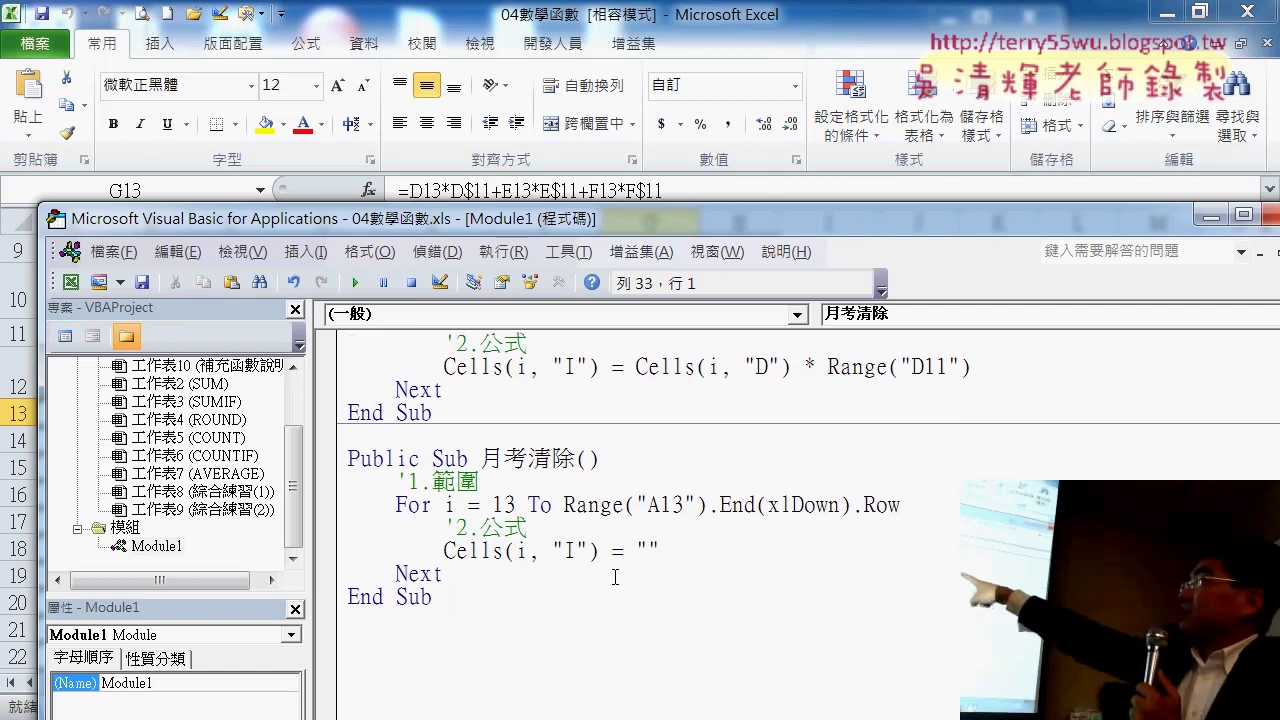
scroll(614, 500, "up", 2)
scroll(612, 558, "down", 1)
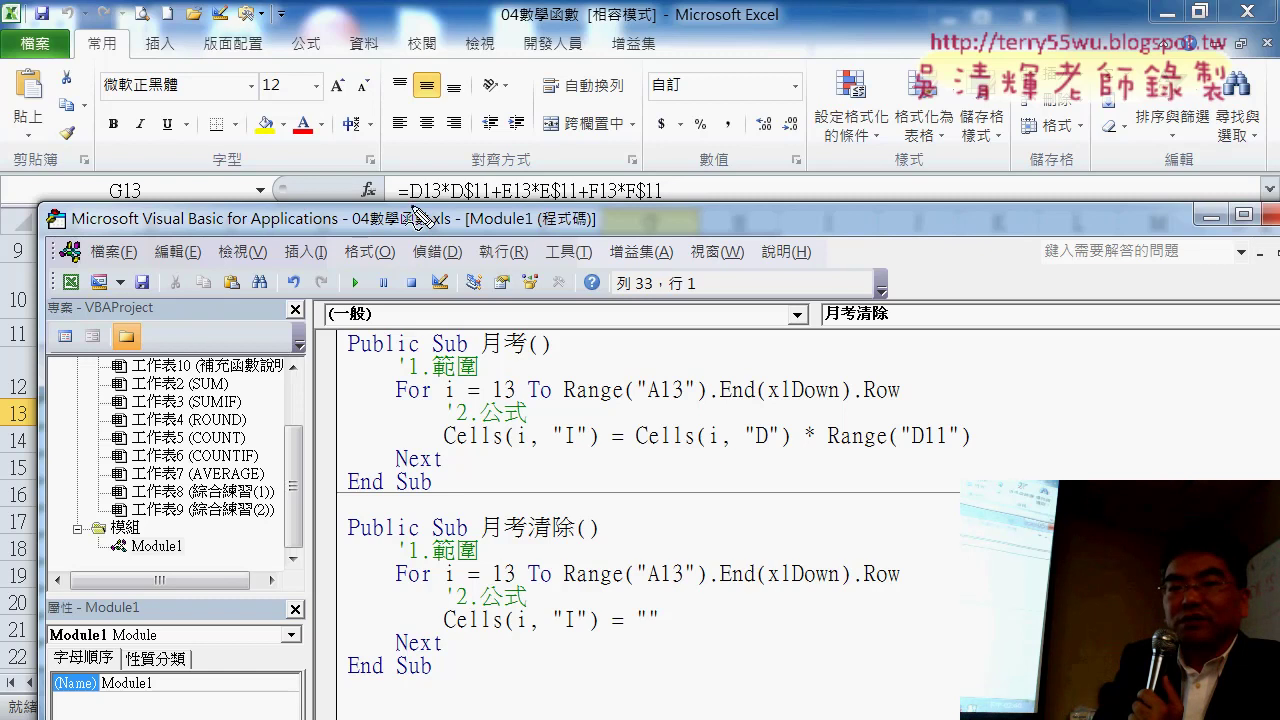
Annotate how D13 and D$11 in G13's formula map to row i and Range("D11").
mouse_move(406, 200)
left_mouse_down()
mouse_move(718, 428)
mouse_move(721, 401)
left_mouse_up()
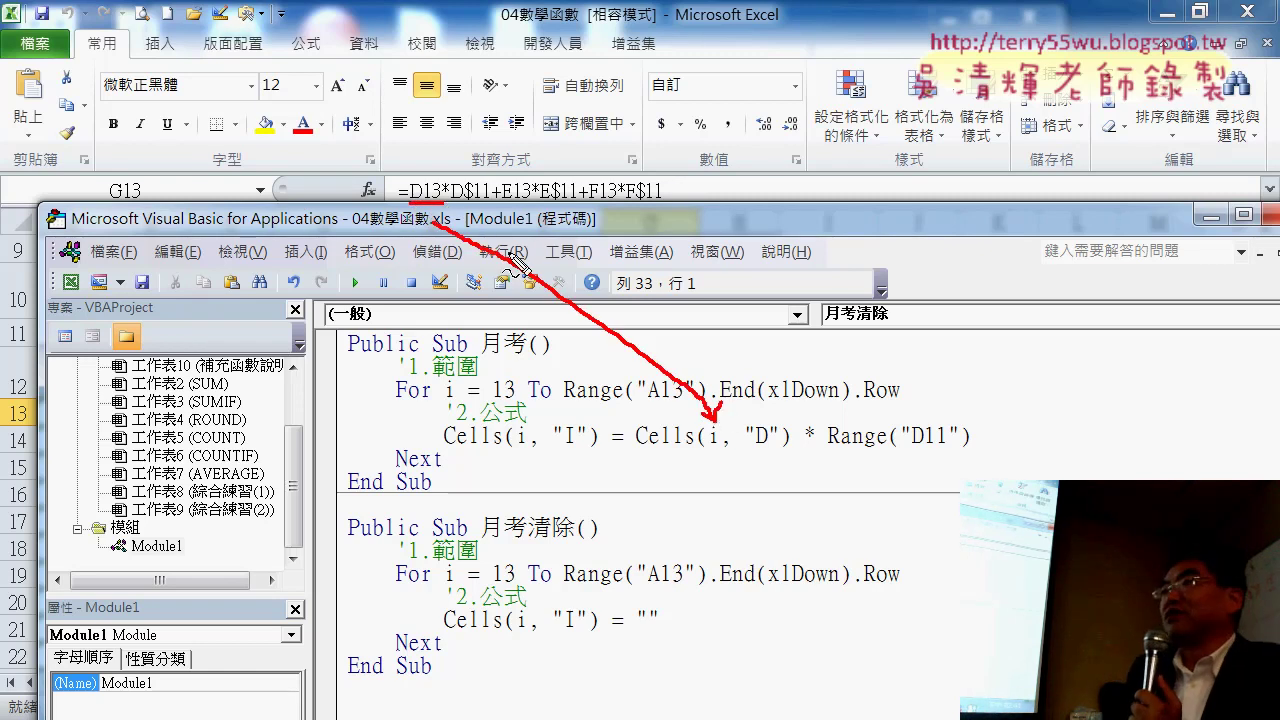
mouse_move(459, 212)
left_mouse_down()
mouse_move(862, 422)
mouse_move(873, 401)
left_mouse_up()
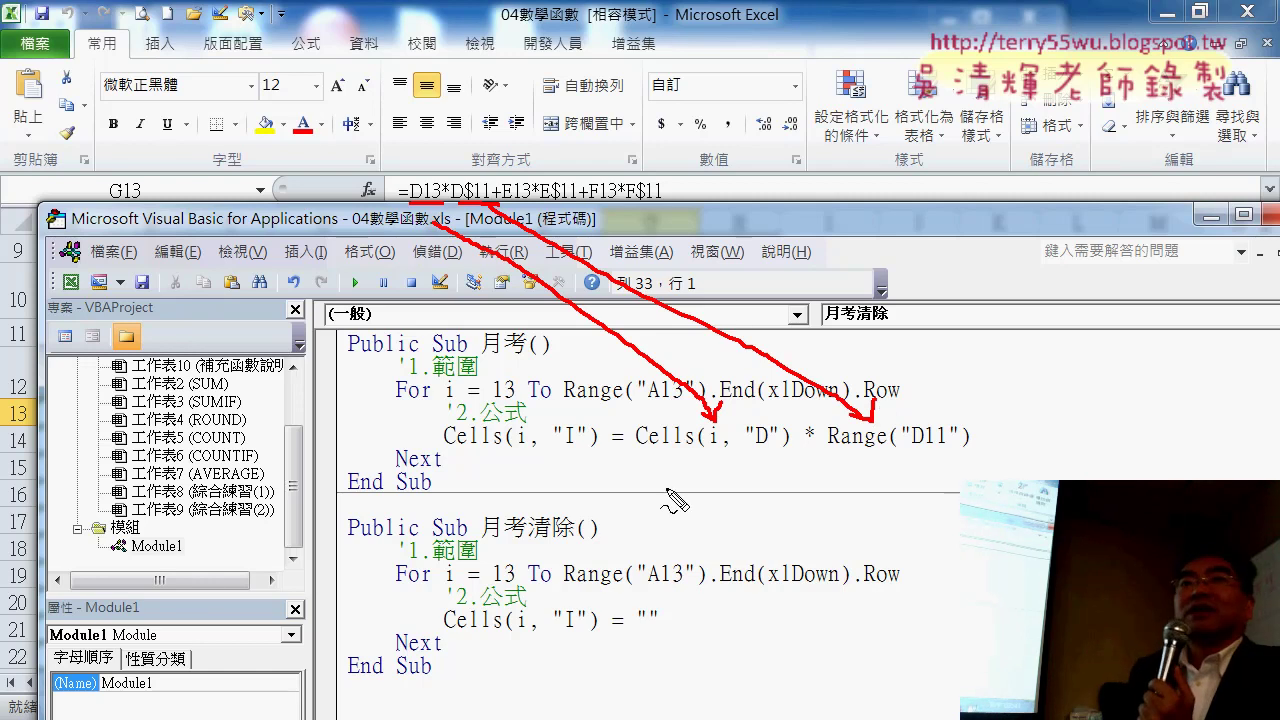
left_click_drag(709, 443, 727, 447)
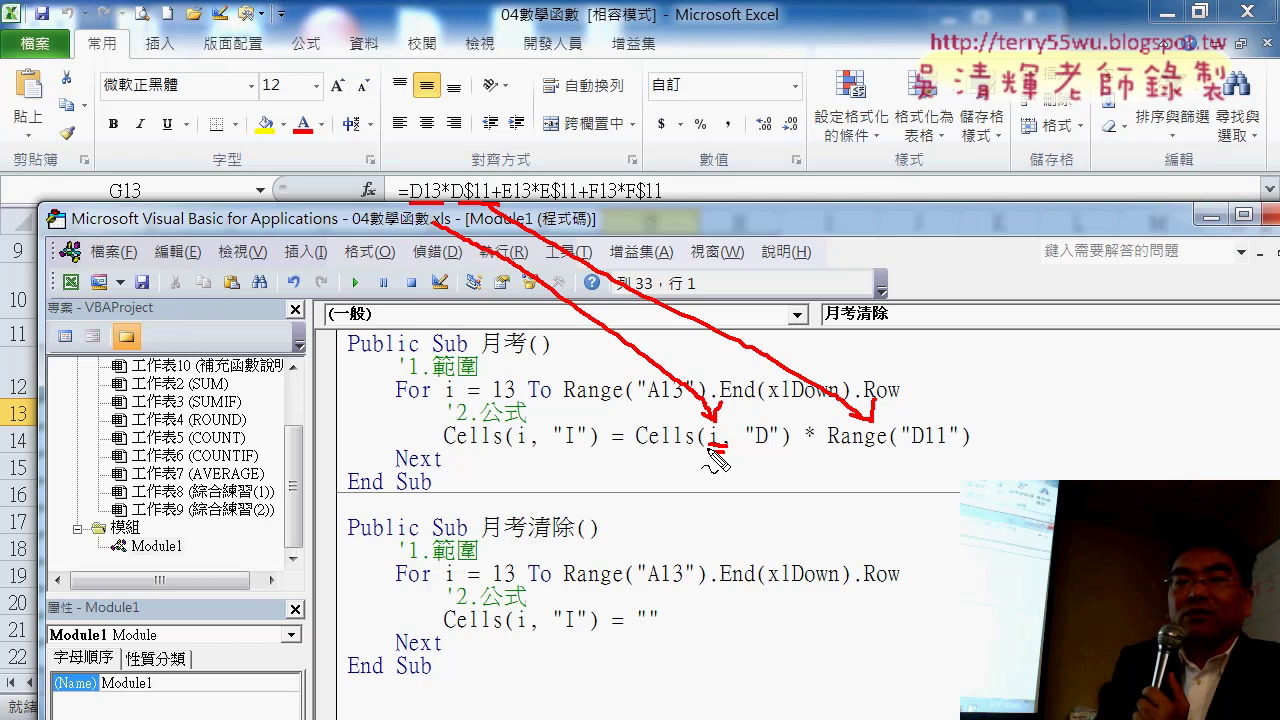
key("Escape")
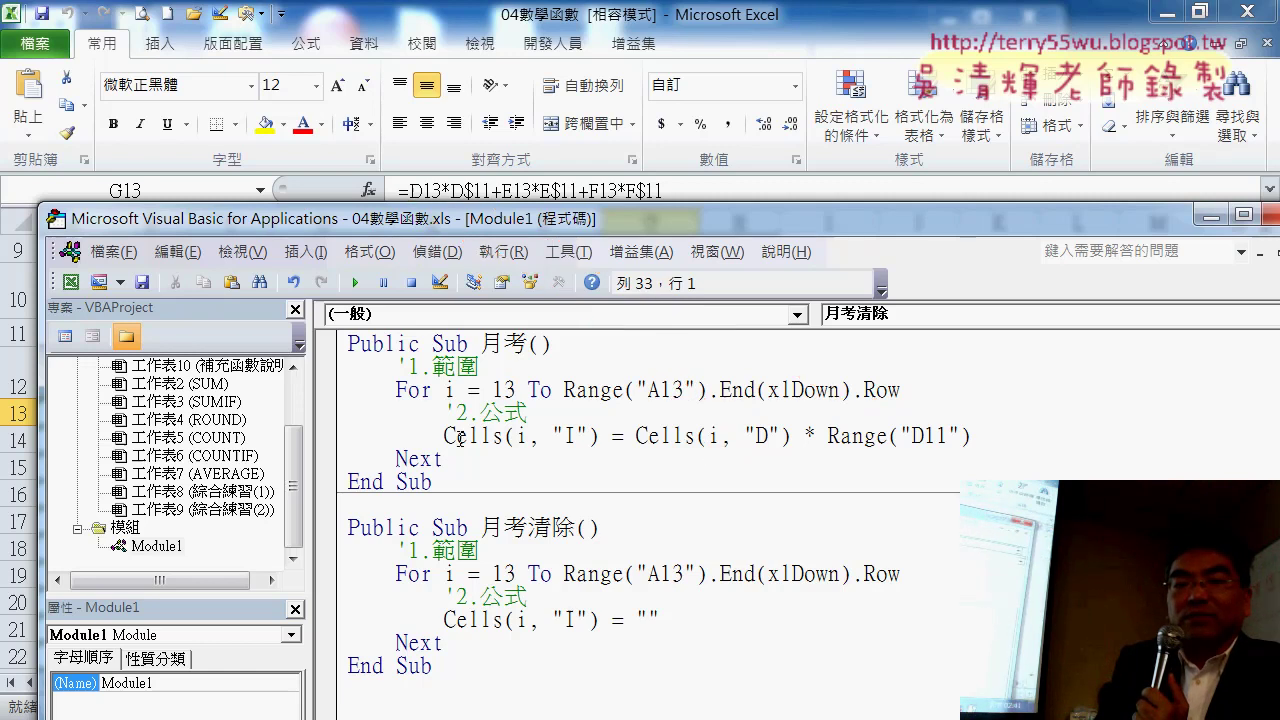
Copy the D term after a + and change it to Cells(i, "E") * Range("E11").
left_click_drag(310, 445, 252, 443)
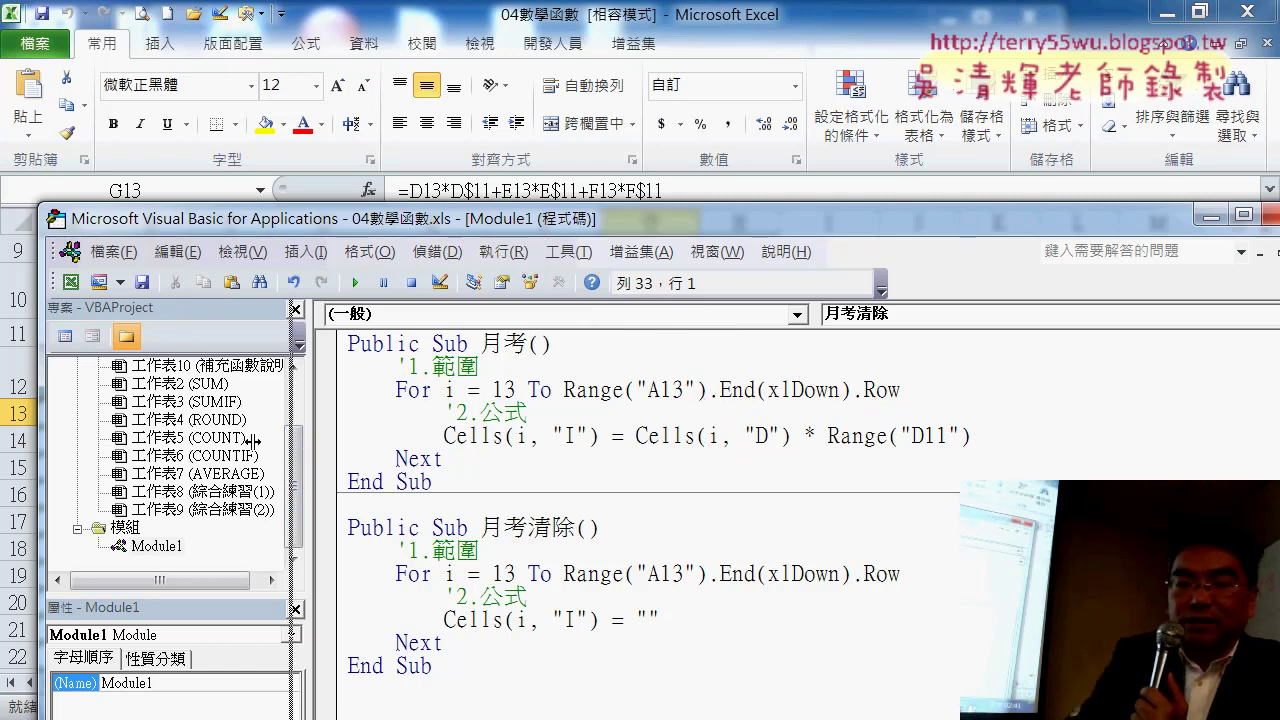
left_click_drag(424, 228, 321, 231)
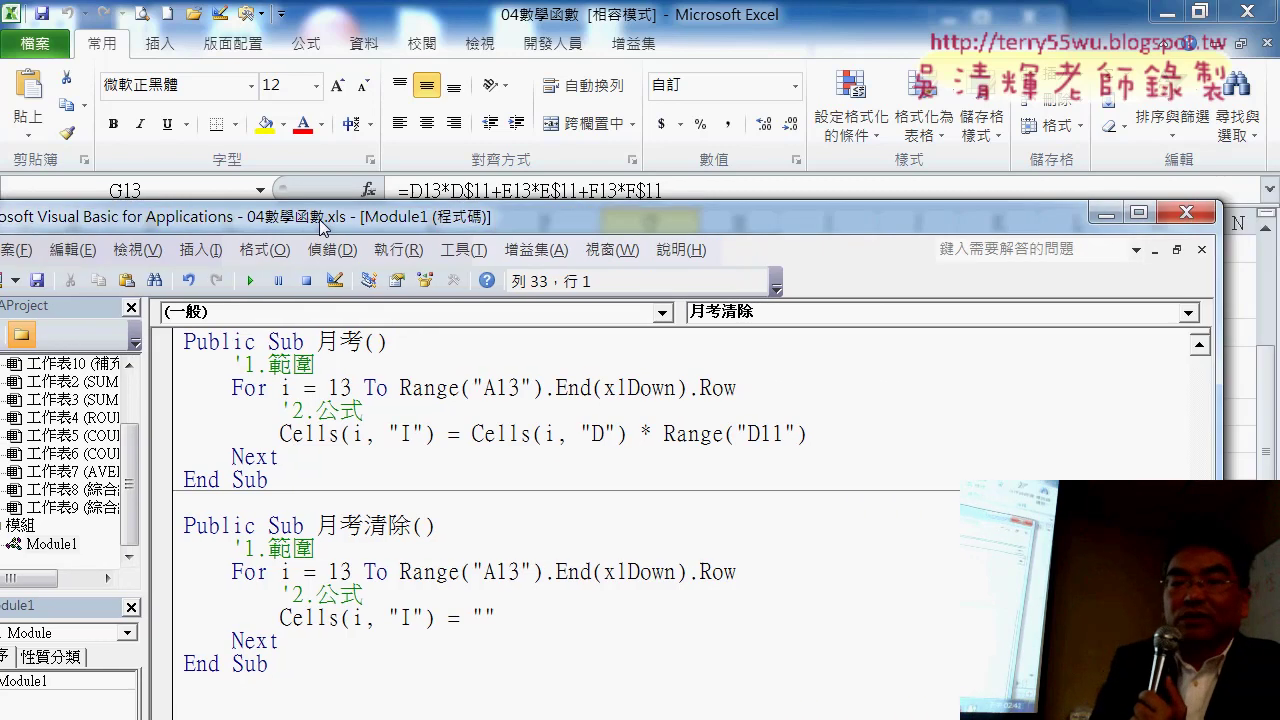
left_click_drag(810, 440, 474, 440)
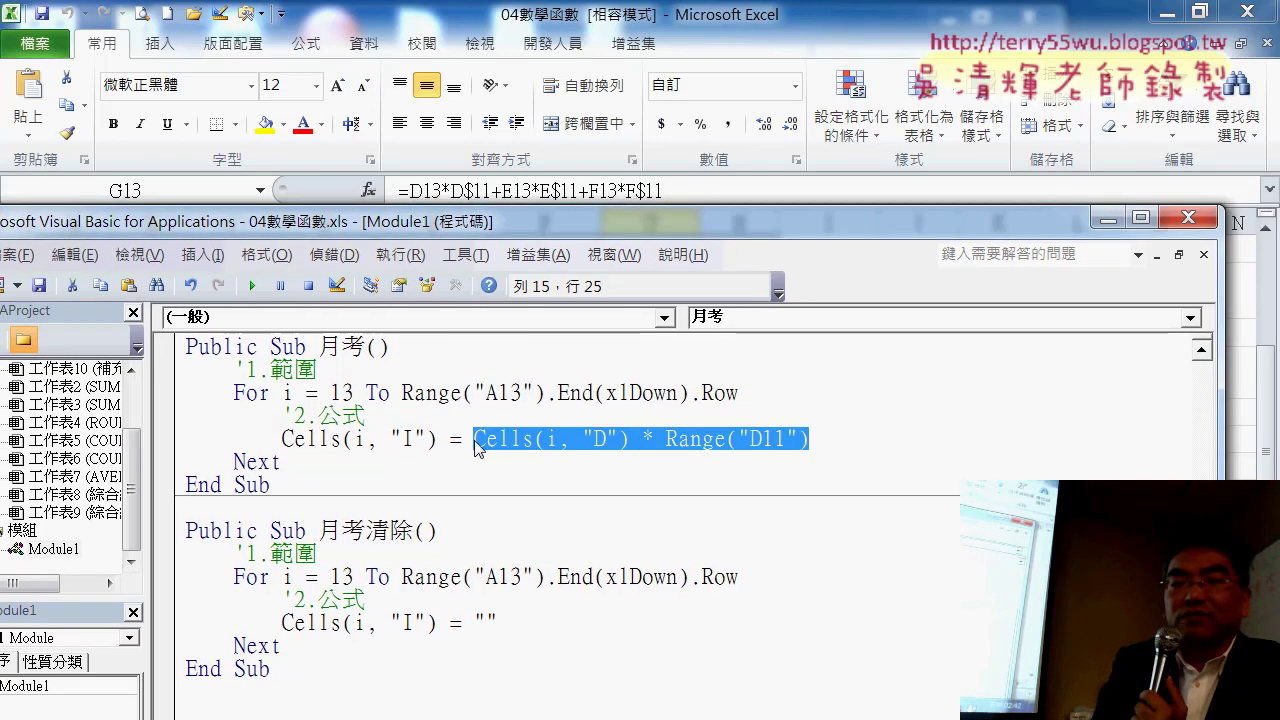
left_click(884, 442)
type("+")
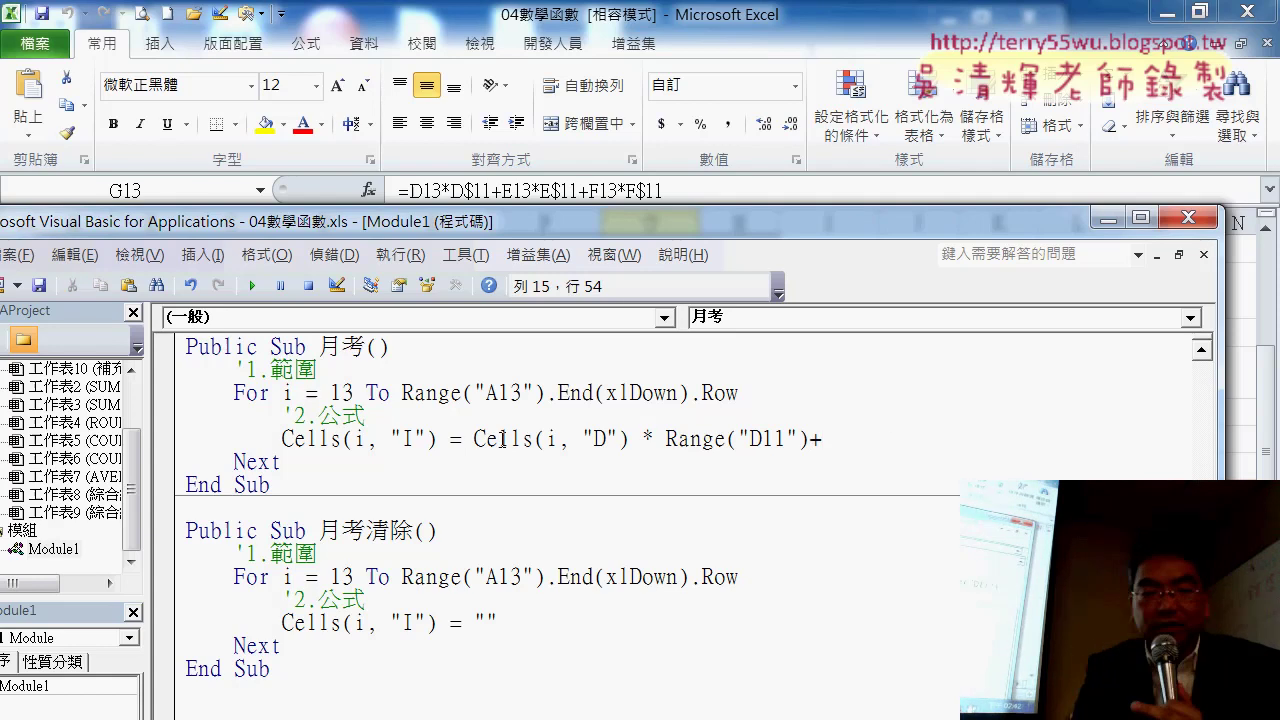
mouse_move(473, 438)
left_mouse_down()
mouse_move(810, 438)
mouse_move(840, 452)
mouse_move(822, 440)
left_mouse_up()
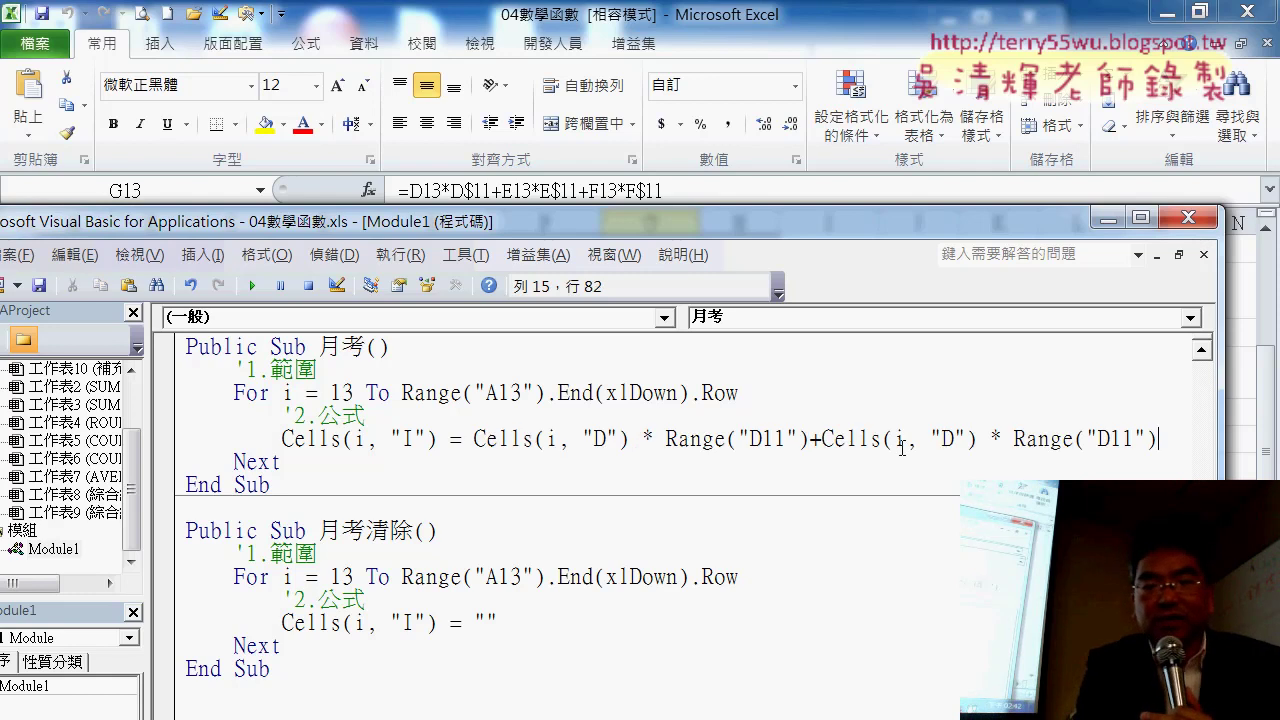
double_click(948, 438)
type("E")
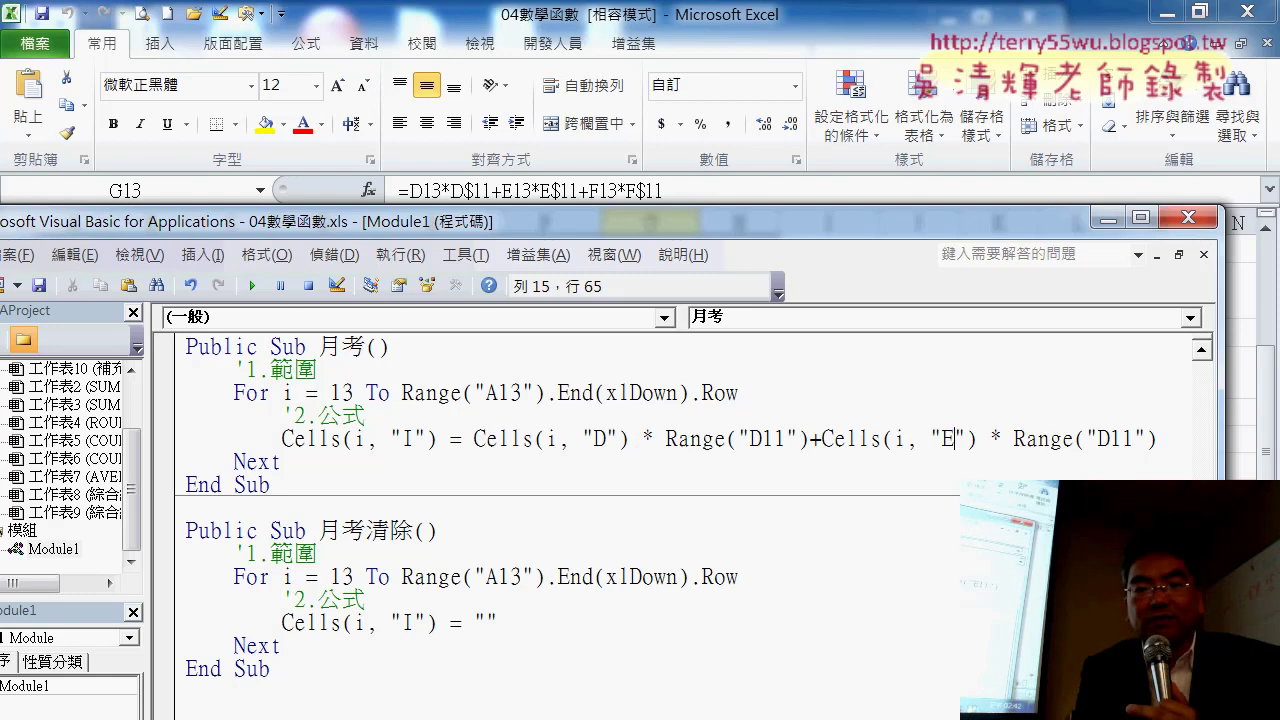
left_click_drag(1097, 440, 1107, 442)
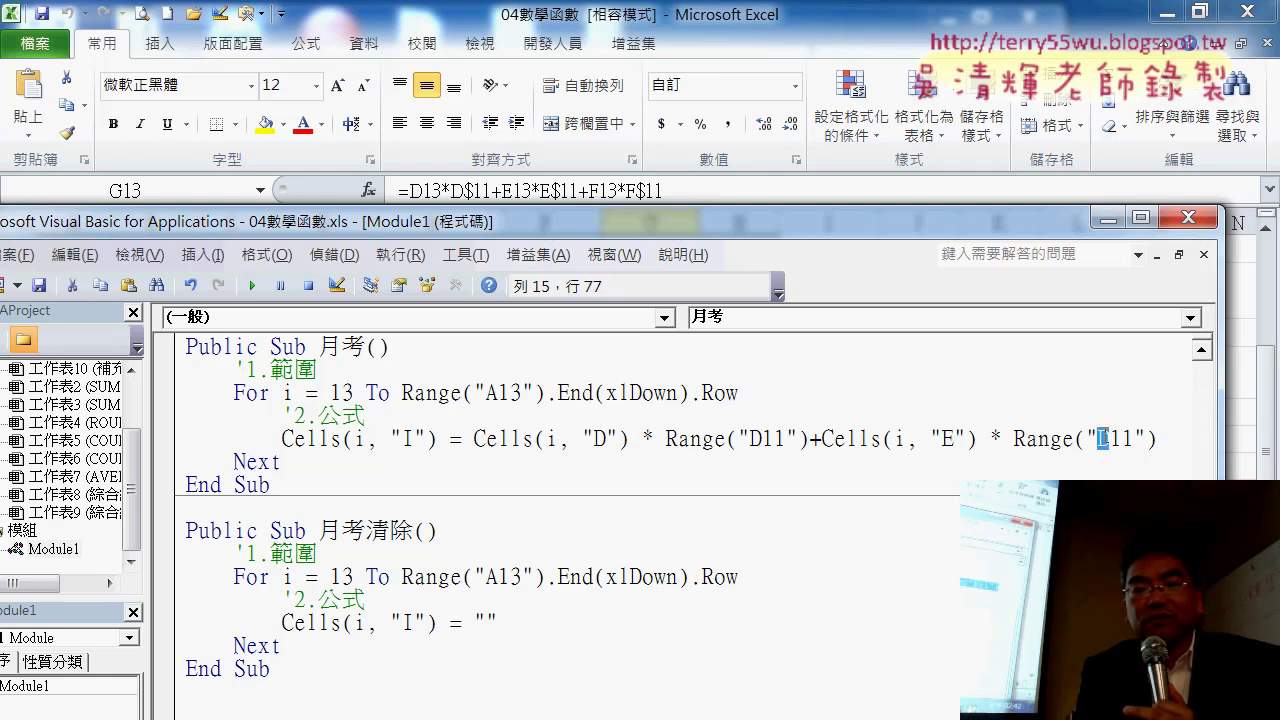
type("E")
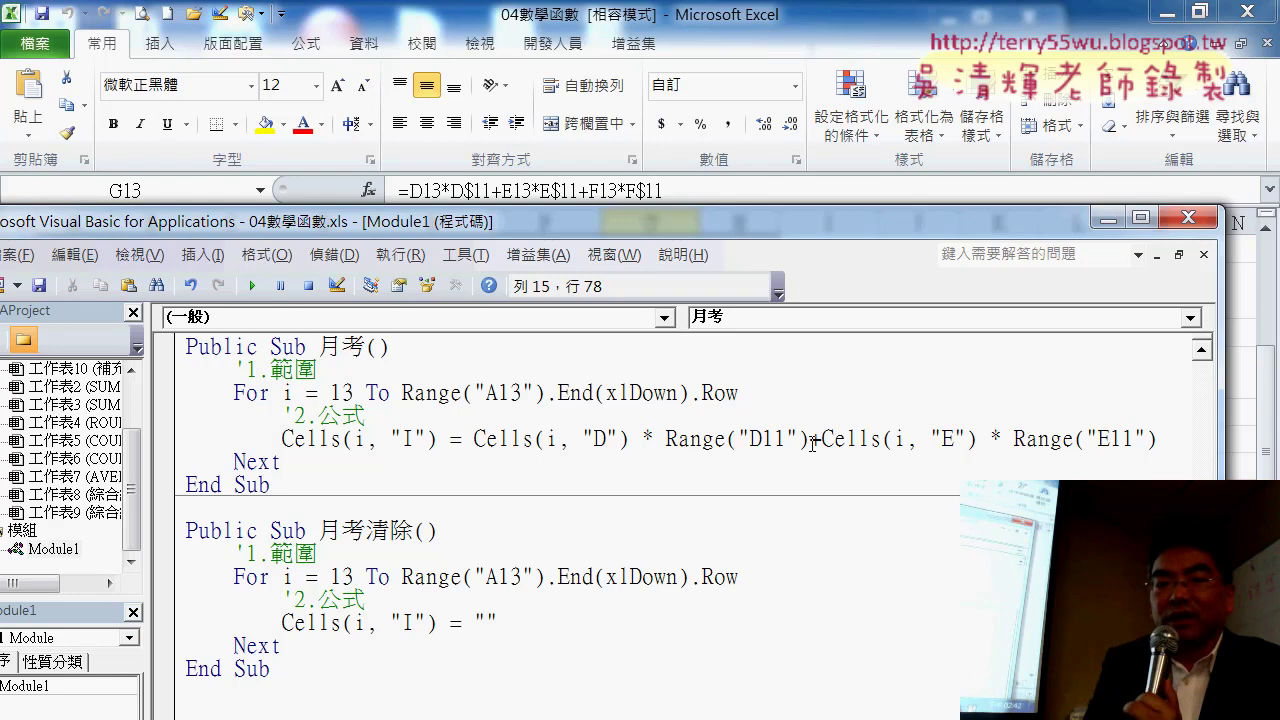
Copy the E term and change it to Cells(i, "F") * Range("F11").
left_click_drag(812, 441, 1174, 449)
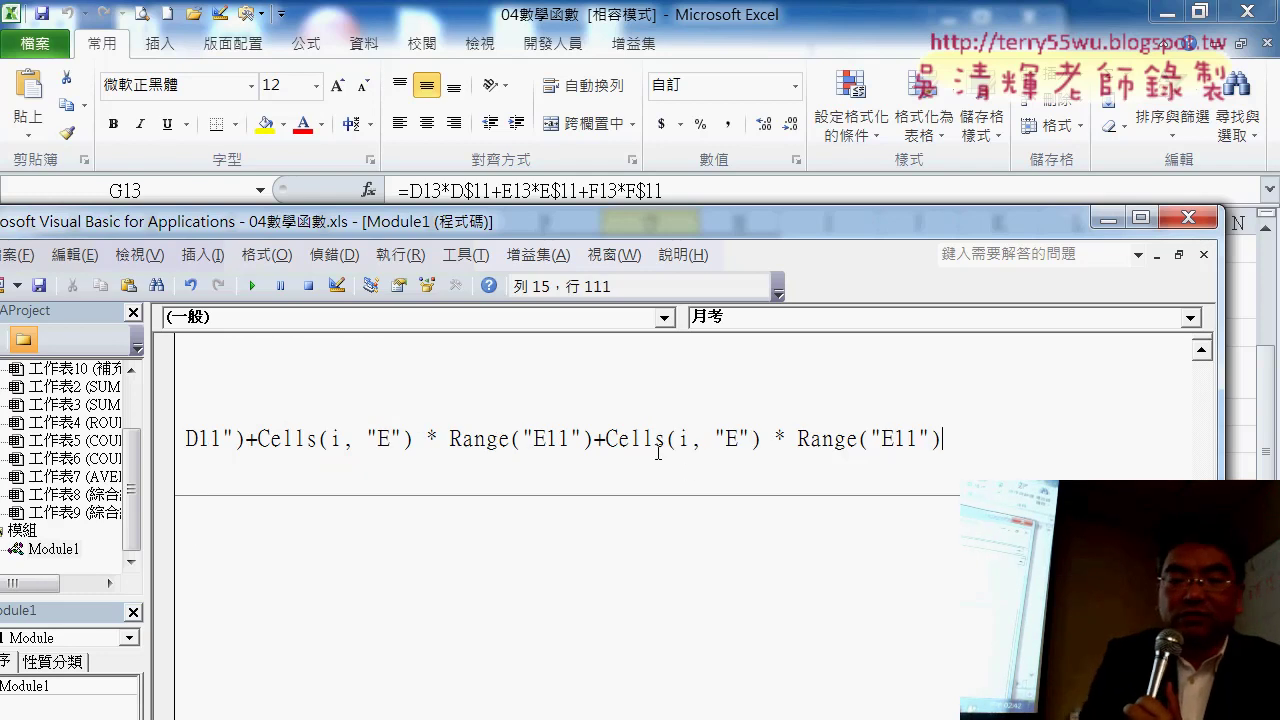
left_click_drag(727, 438, 740, 438)
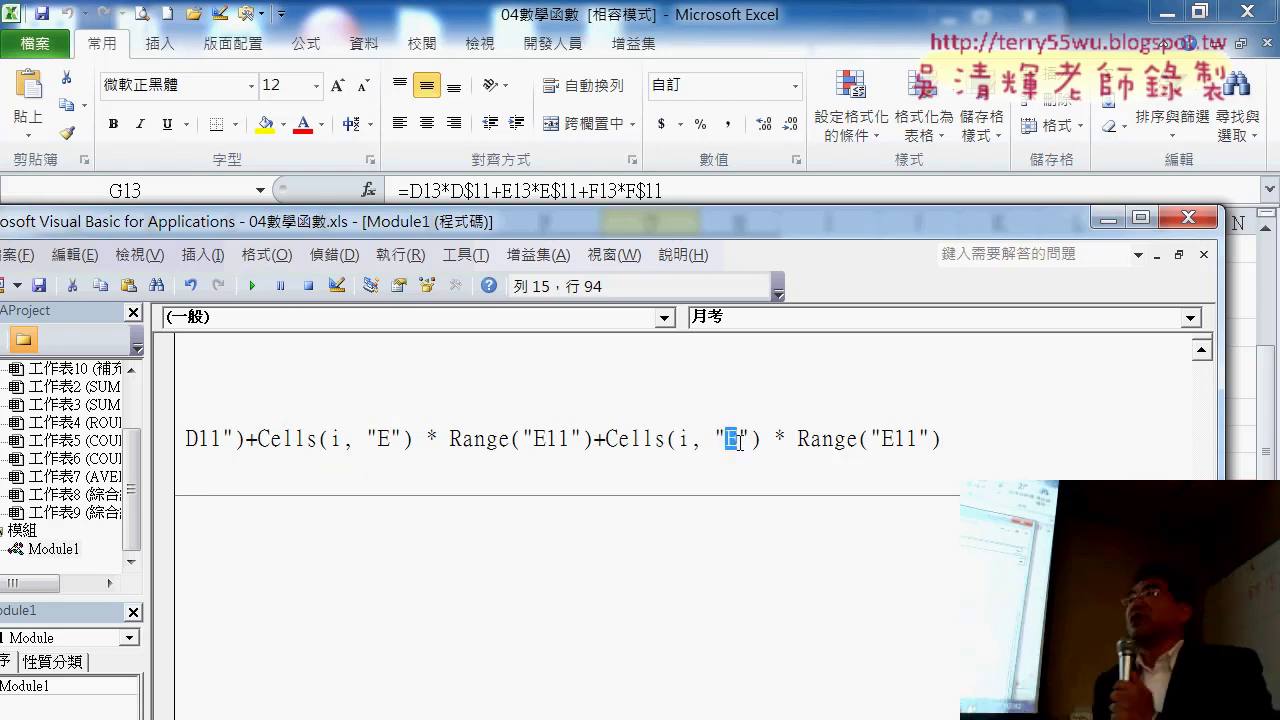
type("F")
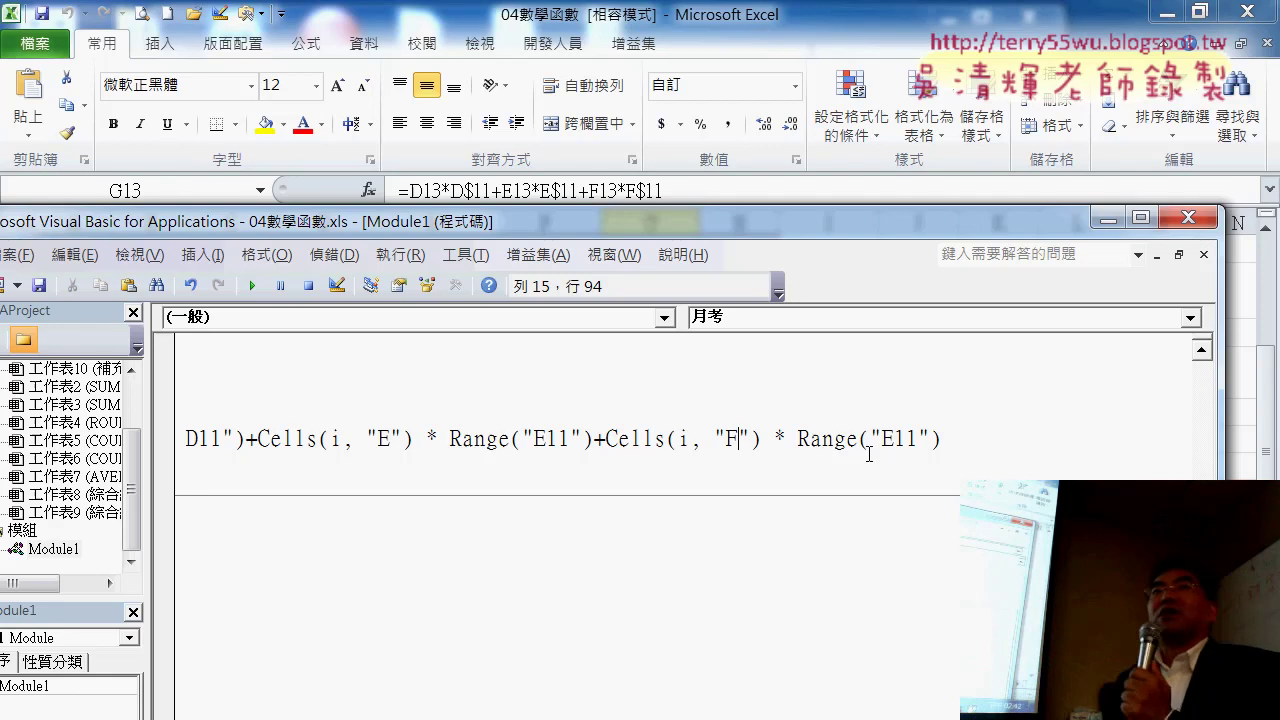
left_click_drag(882, 438, 892, 438)
type("F")
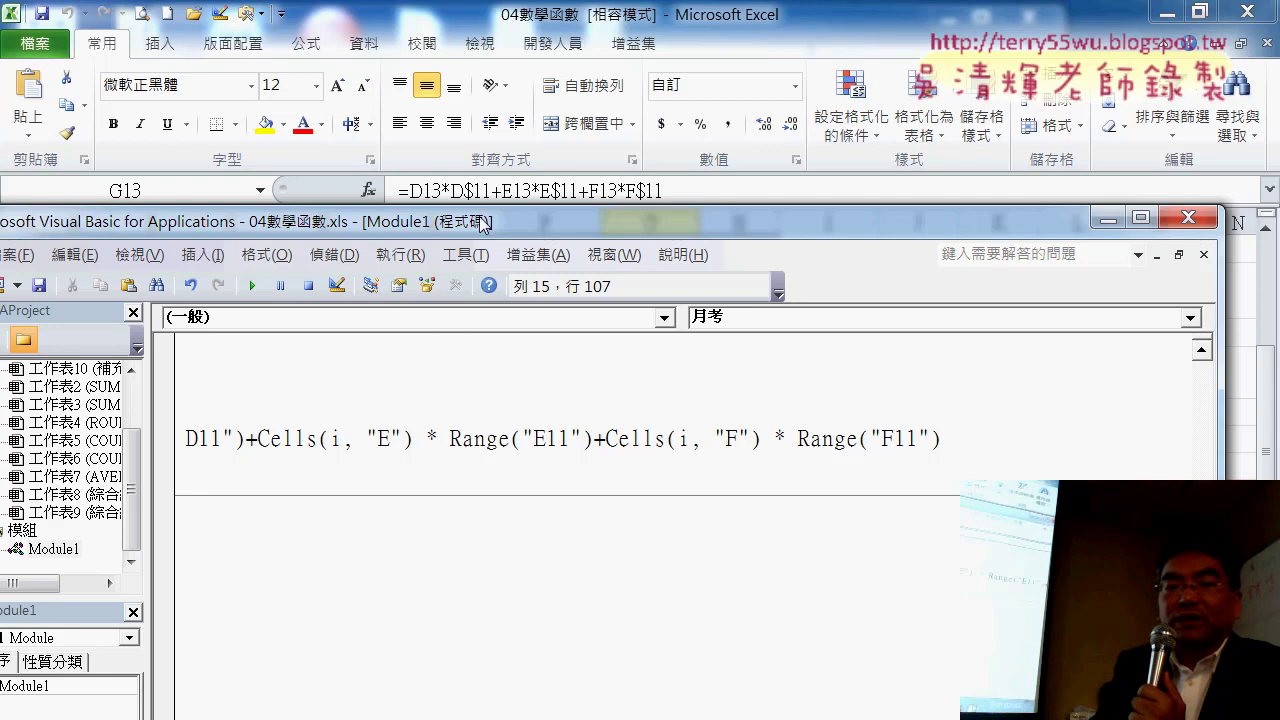
left_click_drag(479, 216, 594, 187)
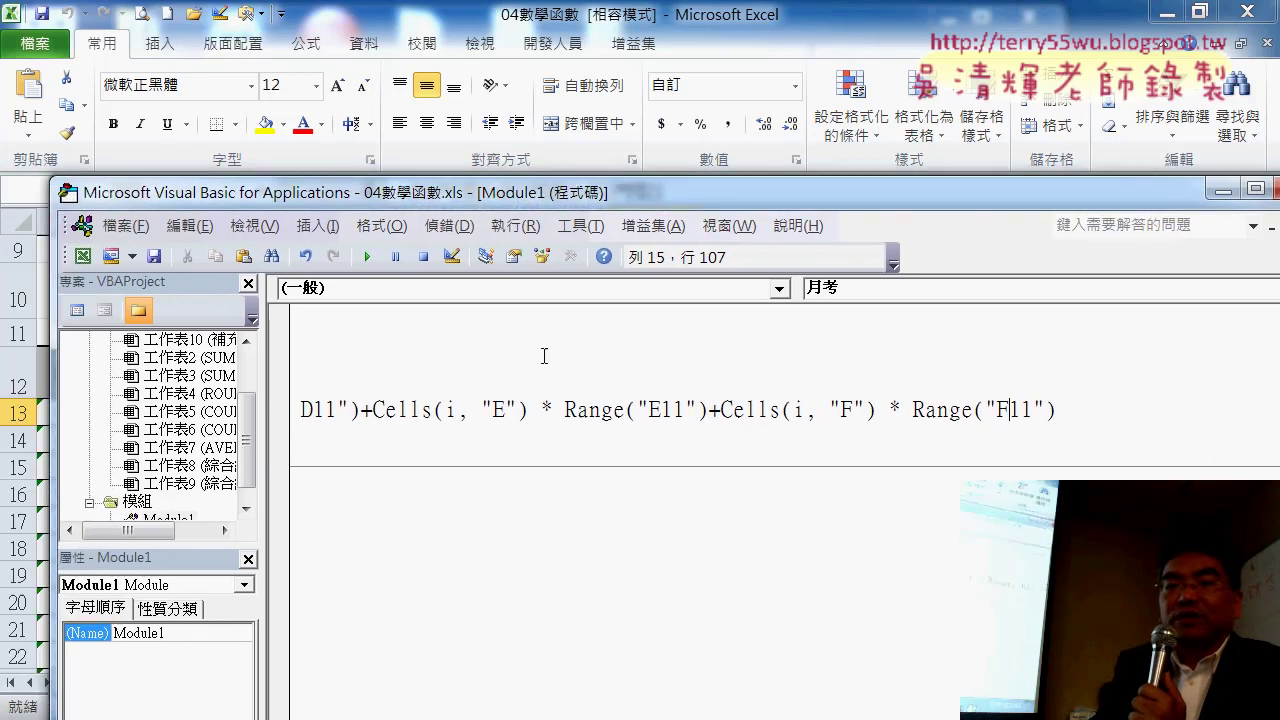
Close the VBA editor and confirm I13 holds the macro's value 84.4.
left_click_drag(457, 410, 197, 424)
left_click(553, 410)
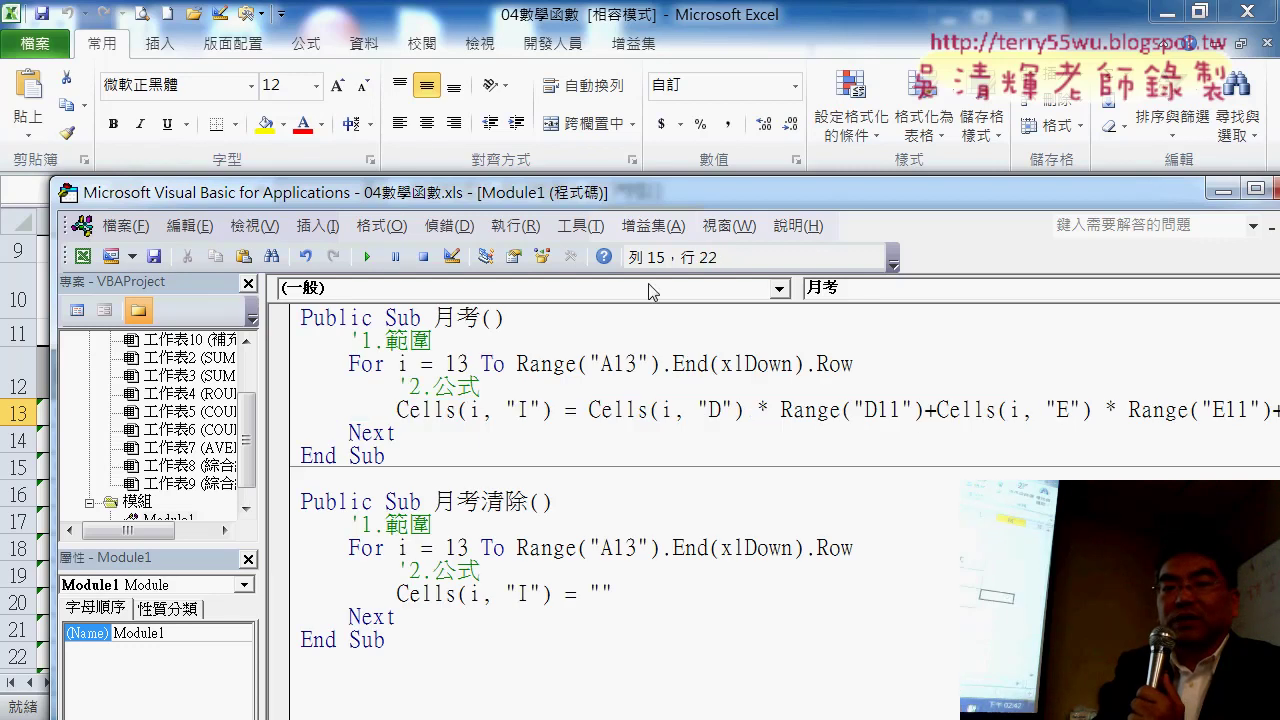
left_click_drag(652, 196, 420, 264)
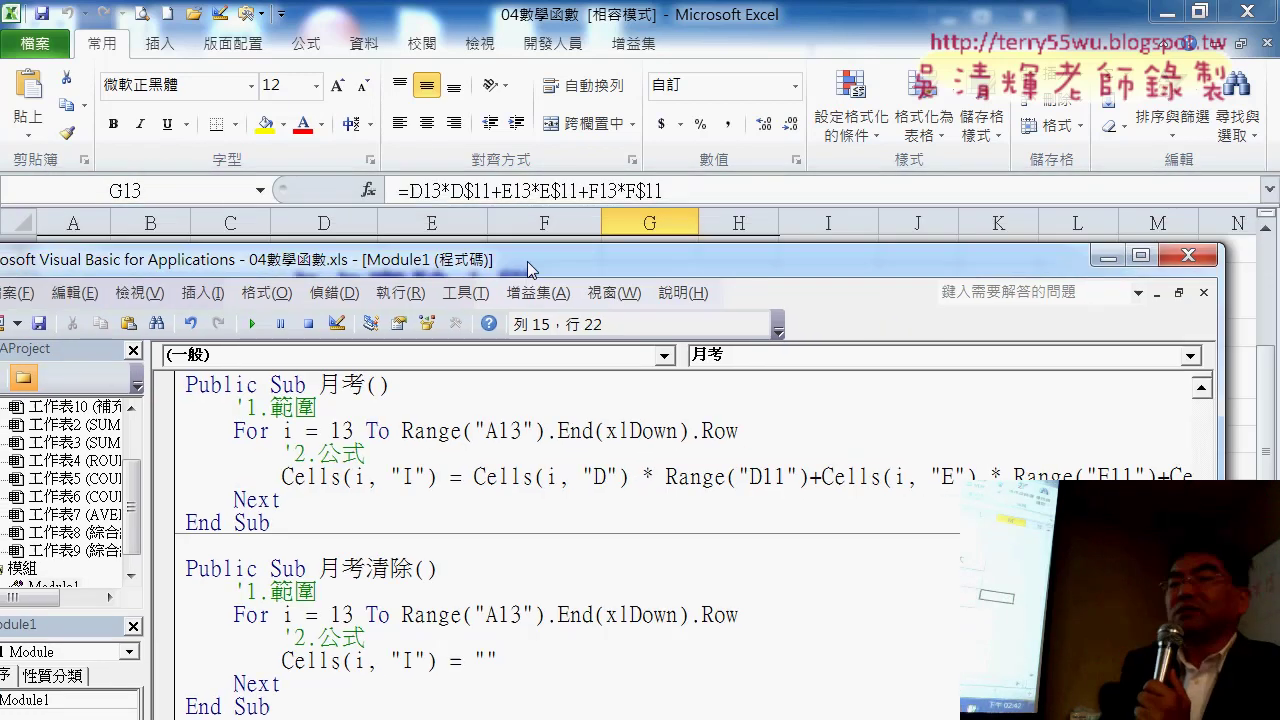
left_click(991, 257)
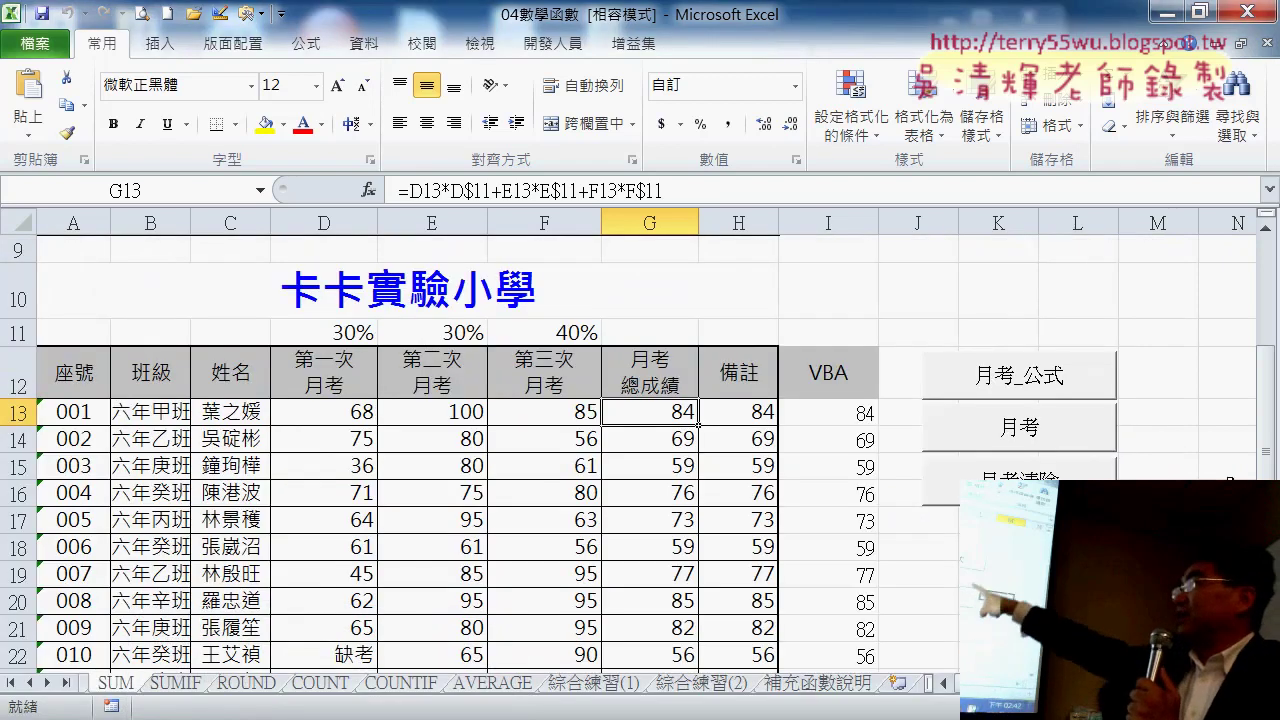
left_click(1007, 424)
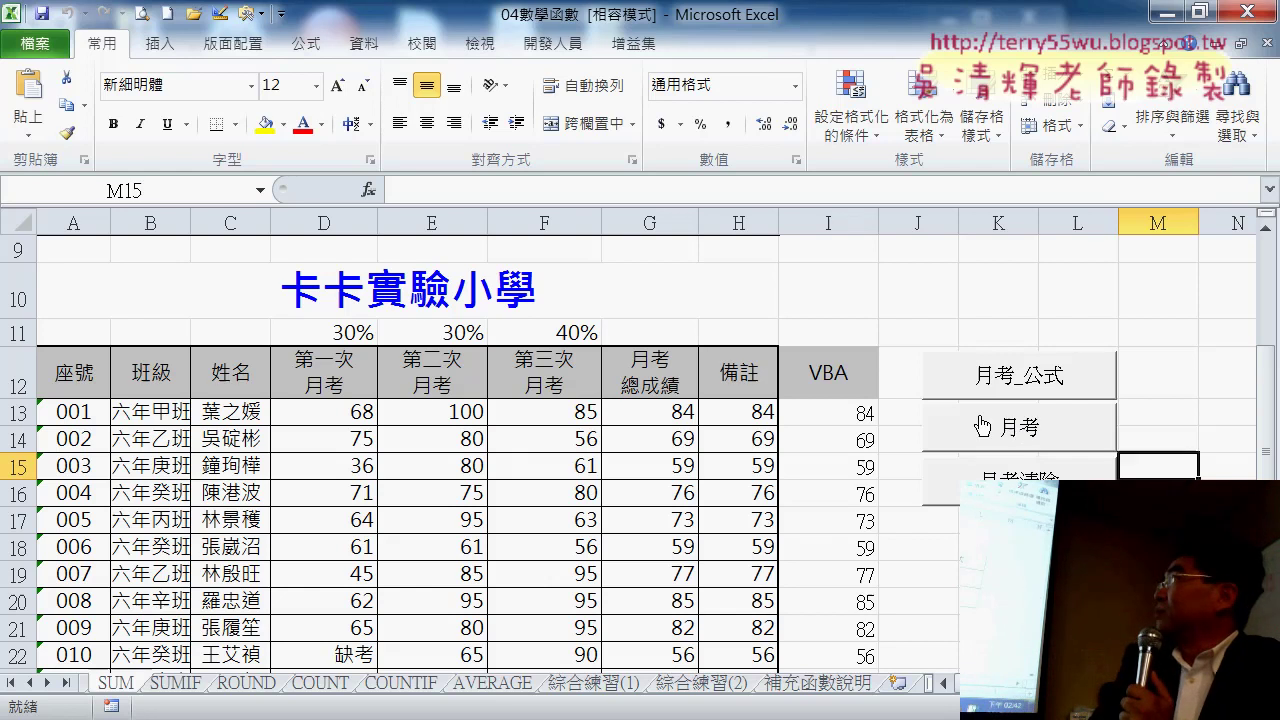
left_click(841, 413)
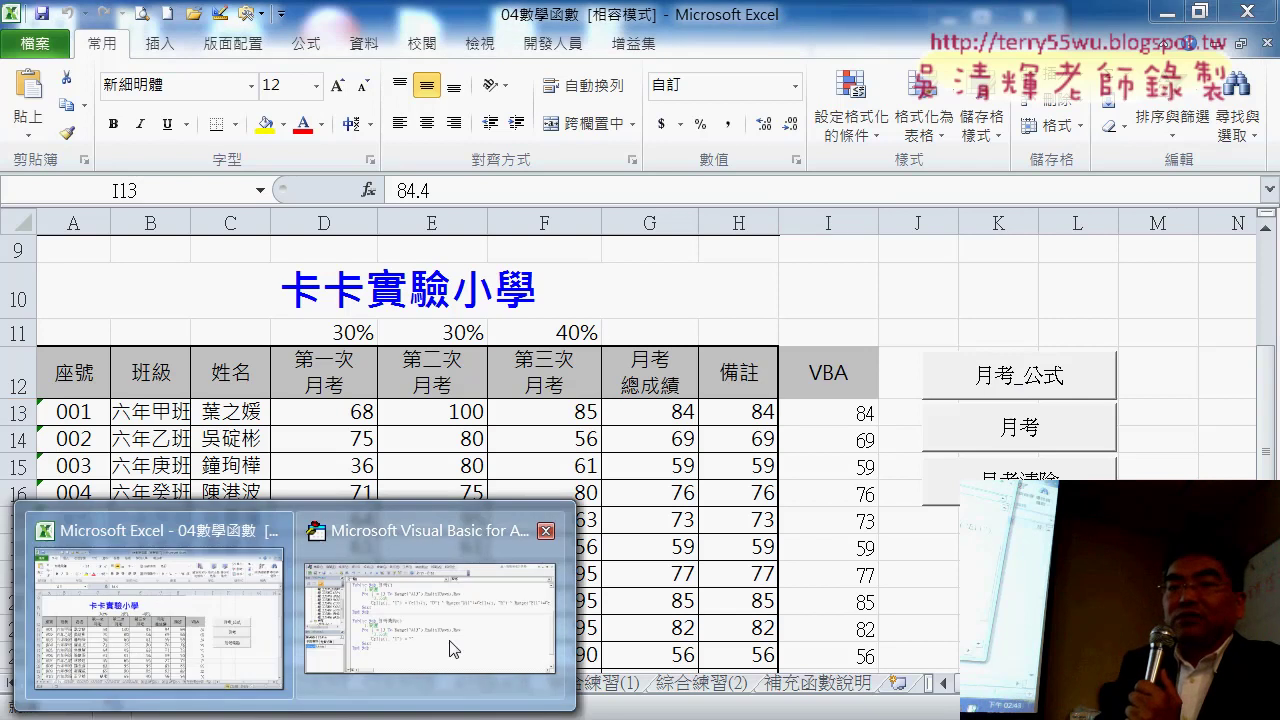
Bring the 月考 code window up and point out the formula's * and + operators.
left_click(450, 645)
left_click_drag(594, 258, 641, 51)
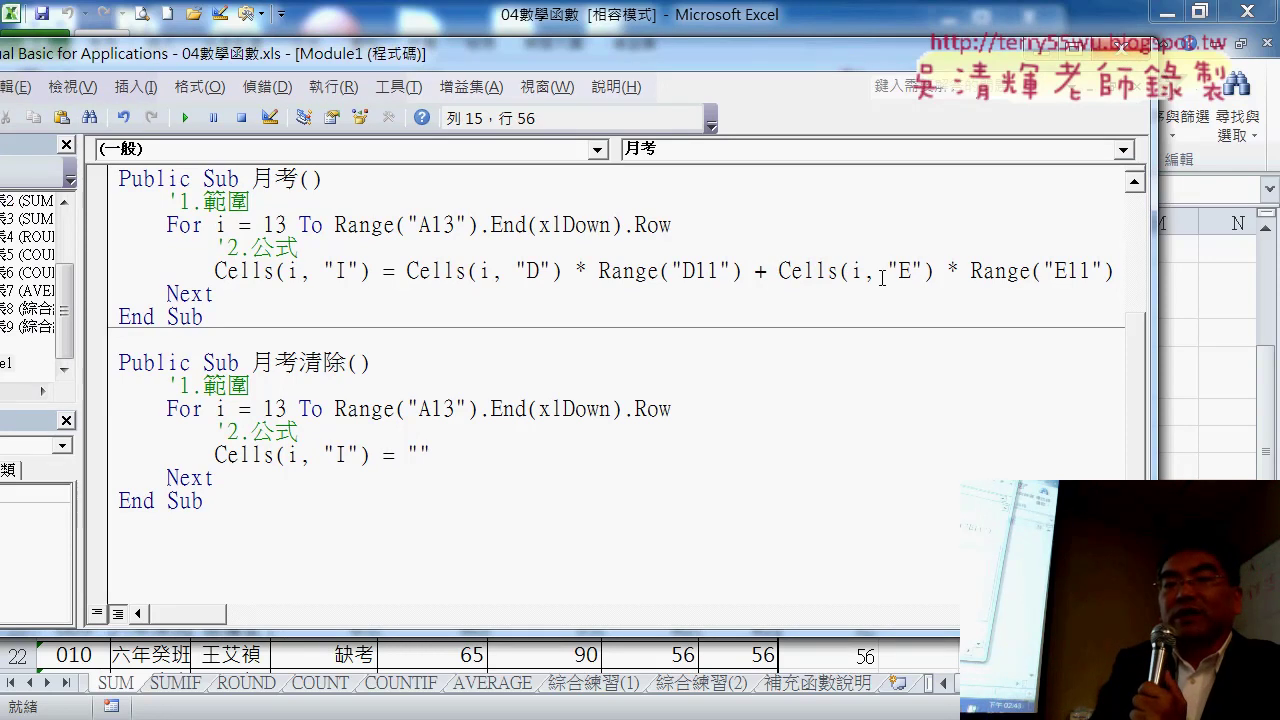
double_click(580, 270)
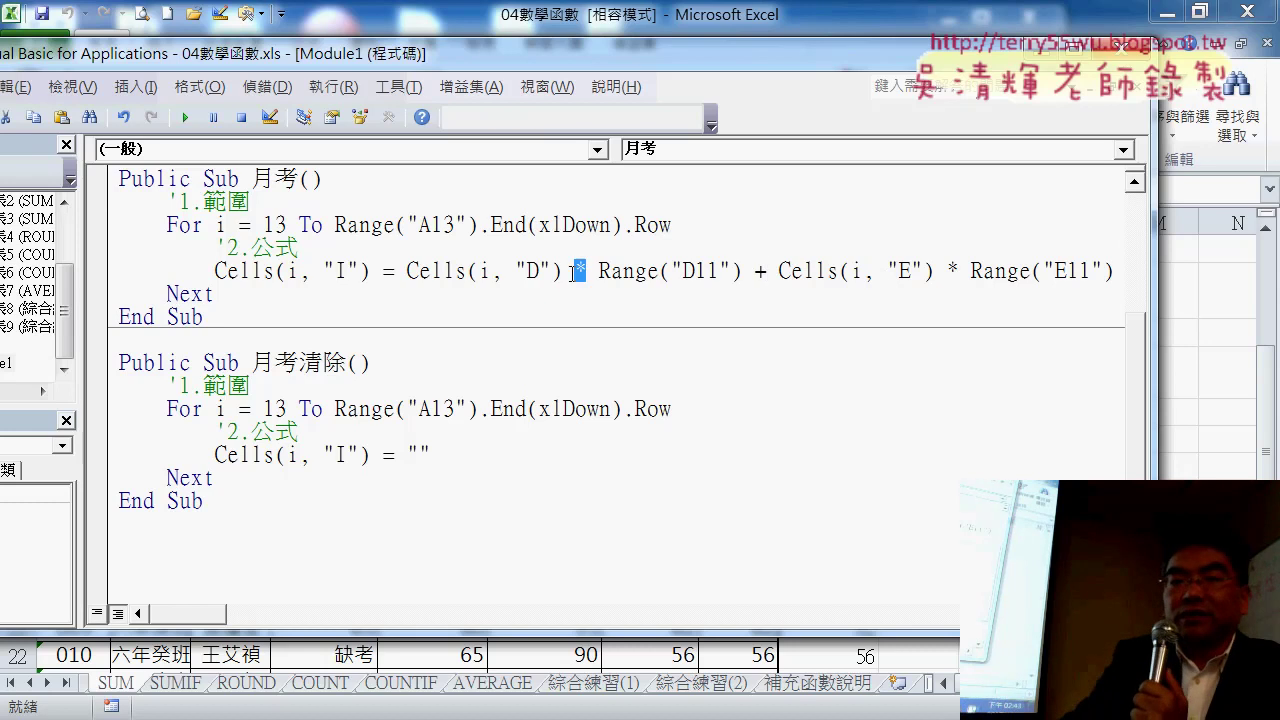
double_click(762, 272)
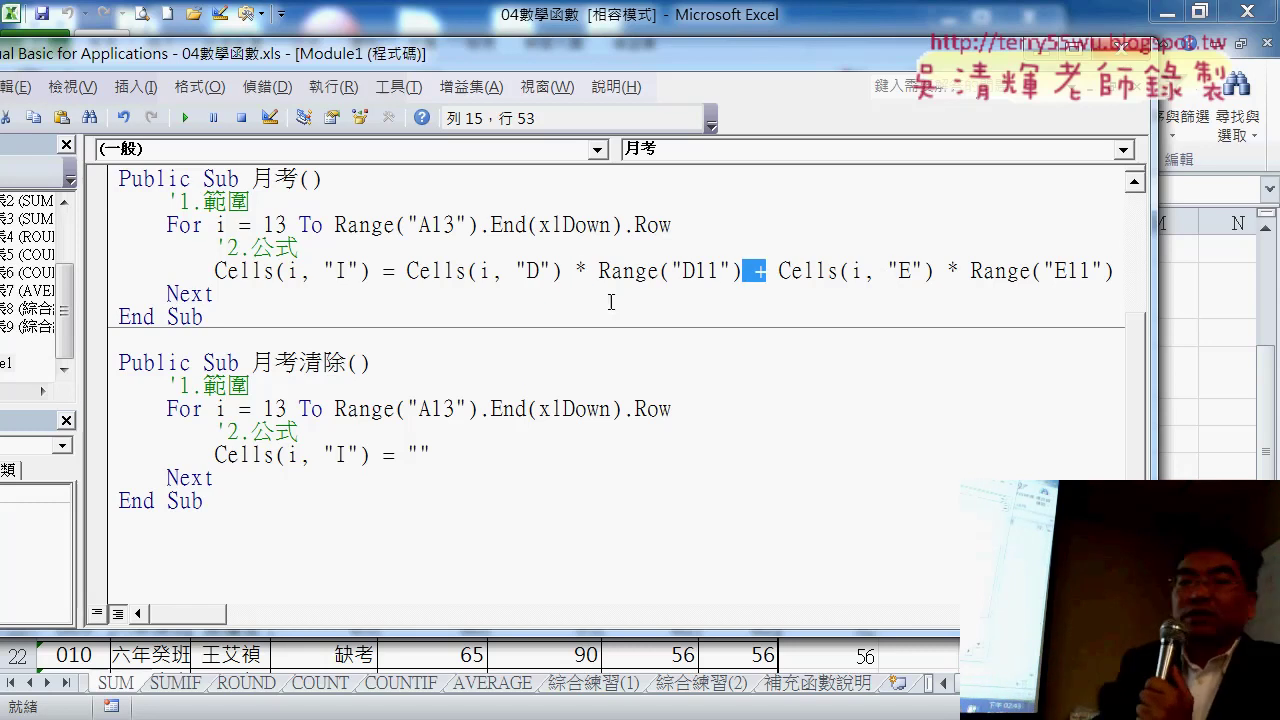
left_click_drag(587, 271, 598, 271)
Try breaking the formula after the plus, dismiss the compile error, and undo.
left_click_drag(767, 271, 781, 271)
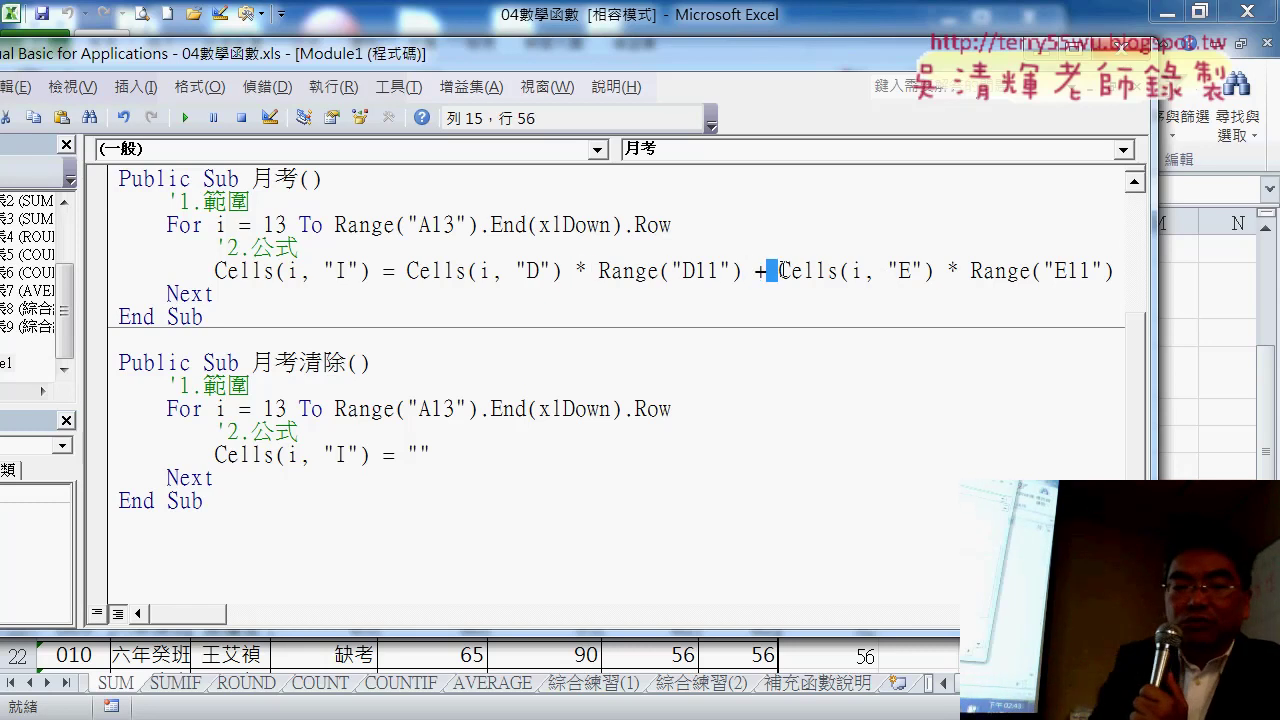
left_click(781, 270)
key("Return")
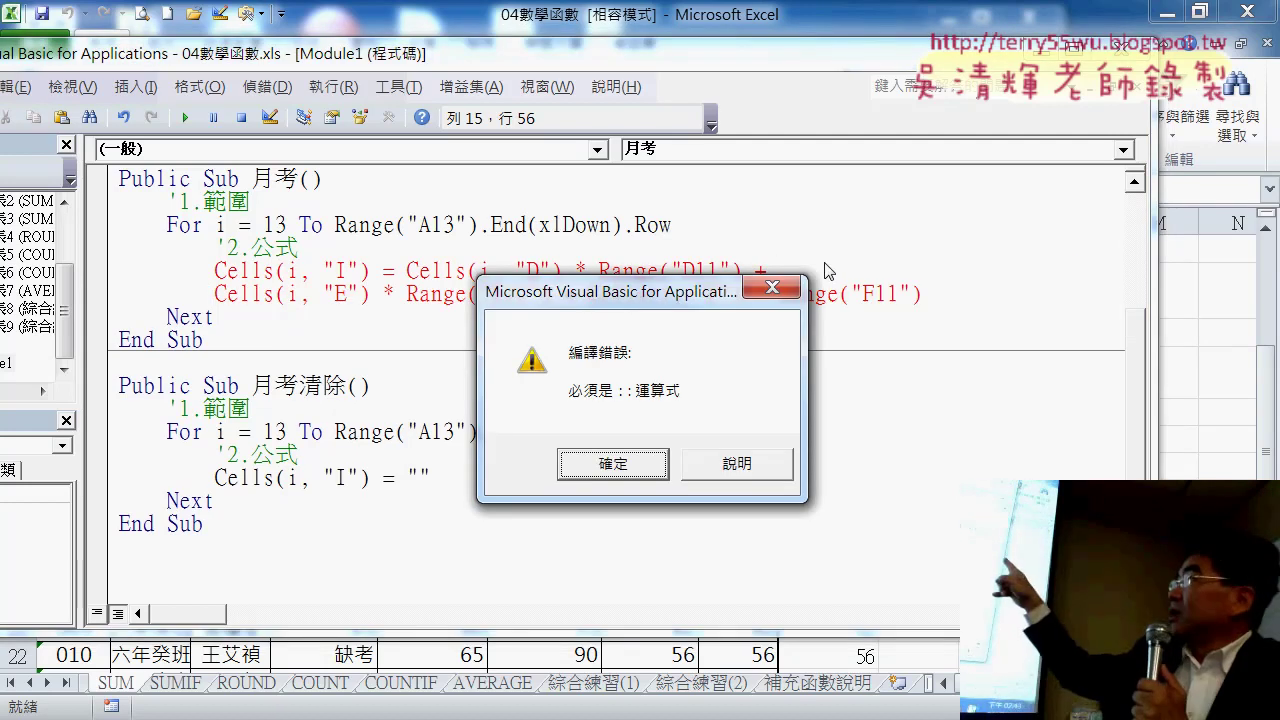
left_click(591, 466)
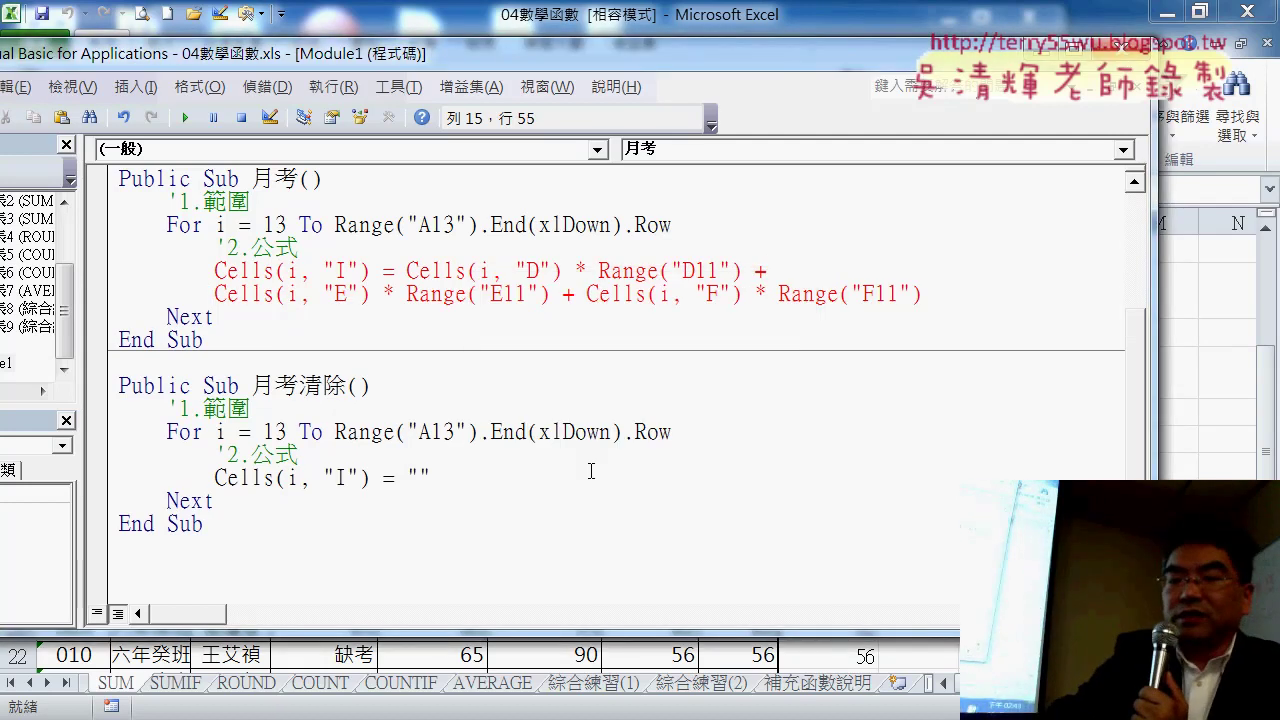
key("ctrl+z")
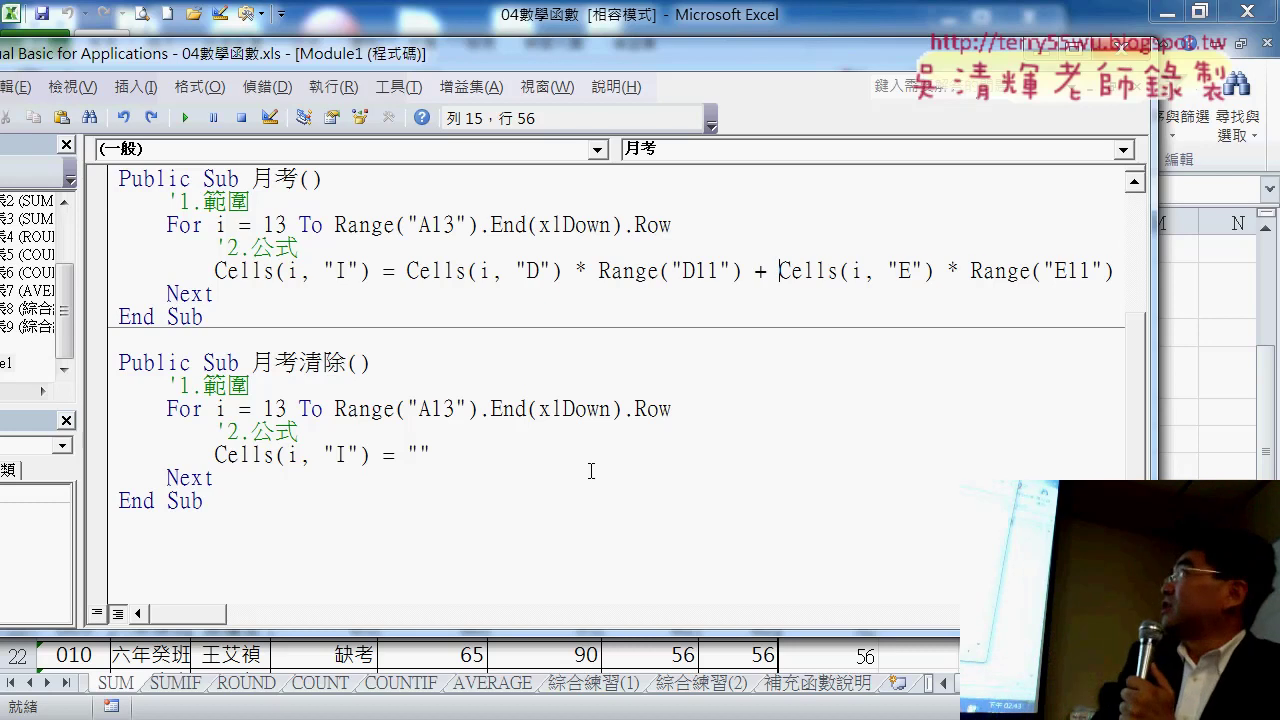
Add a " _" continuation after the first plus, break the line, and indent the second line.
type("_")
key("Return")
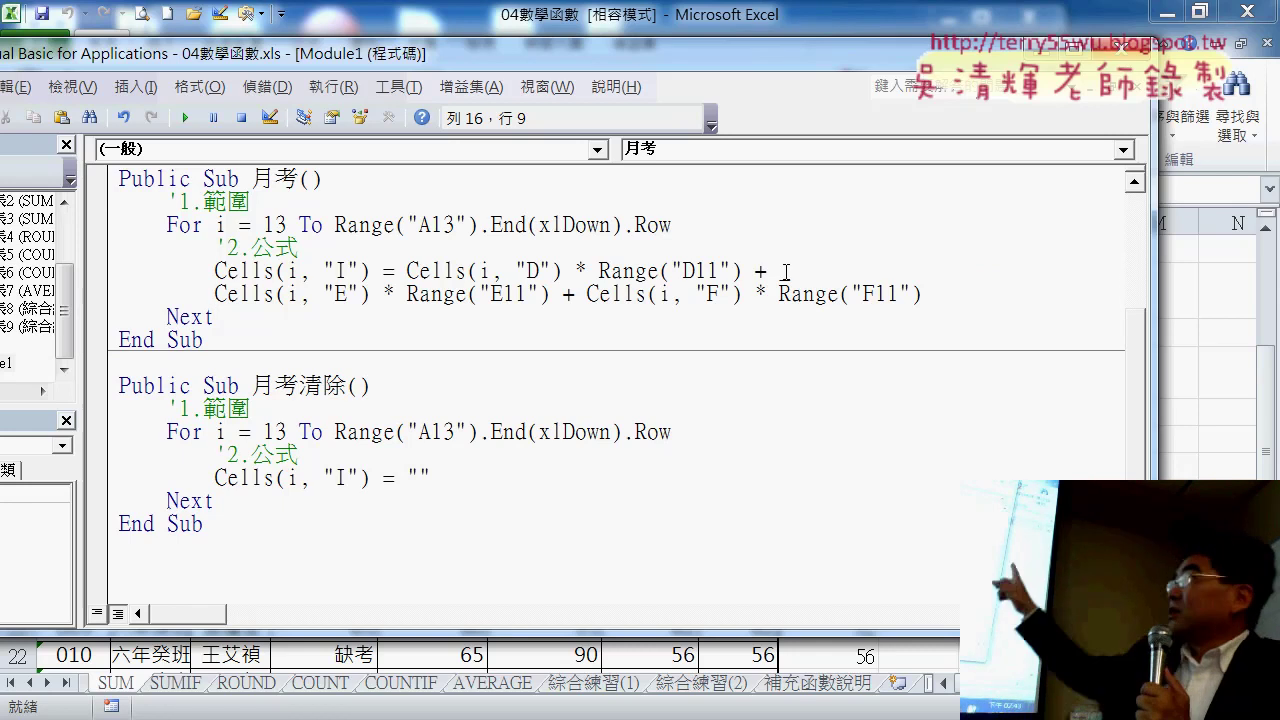
left_click_drag(779, 271, 790, 271)
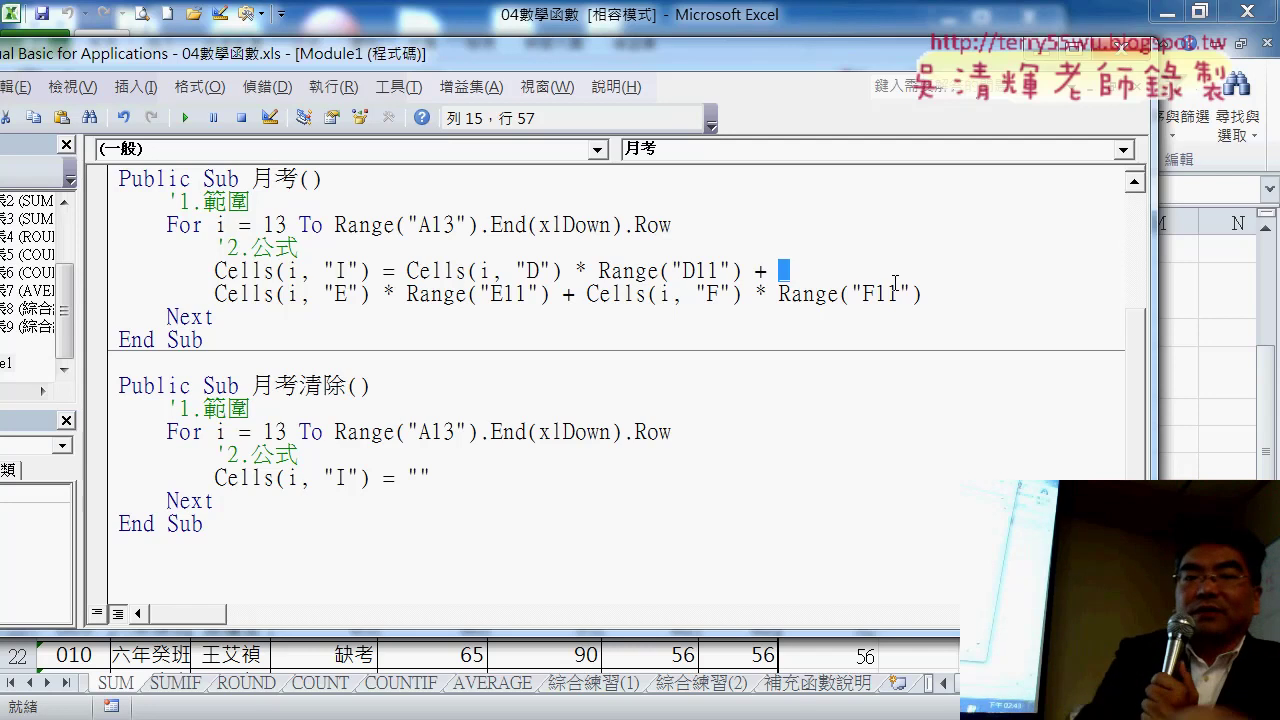
left_click(215, 293)
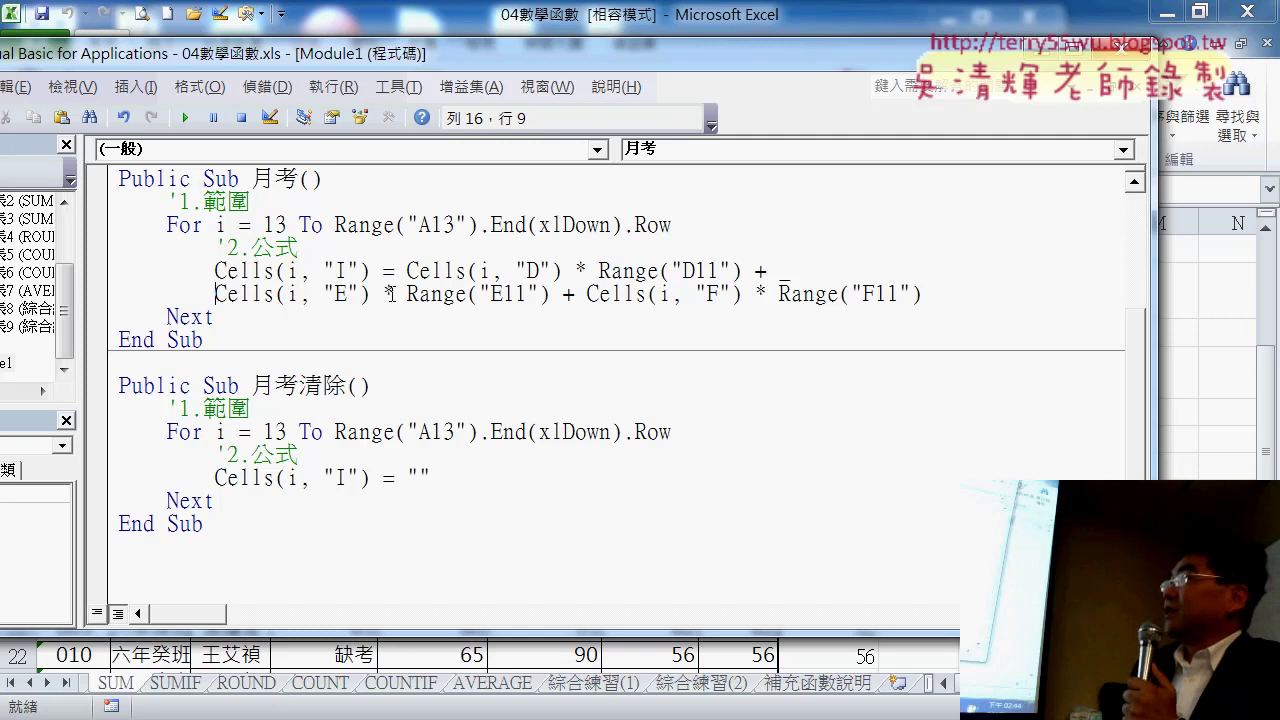
key("Tab")
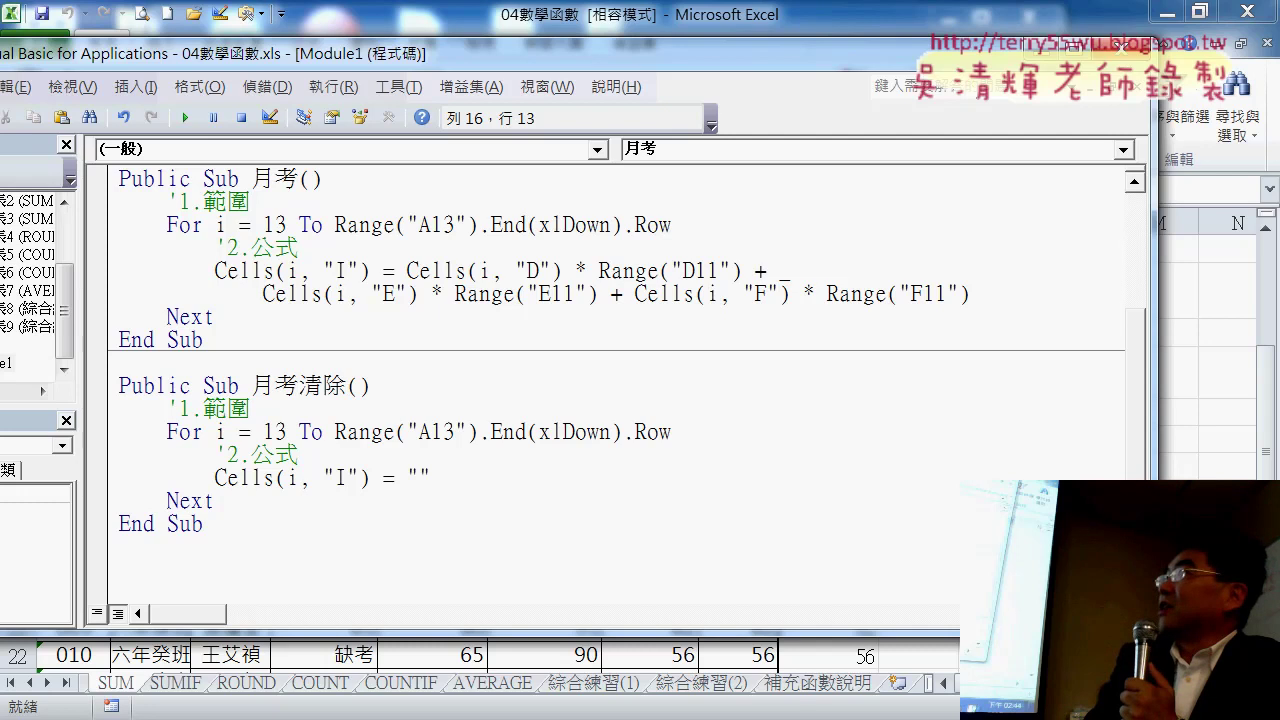
Select the indentation before the continued line, then narrow the code window.
left_click(287, 271)
left_click(289, 294)
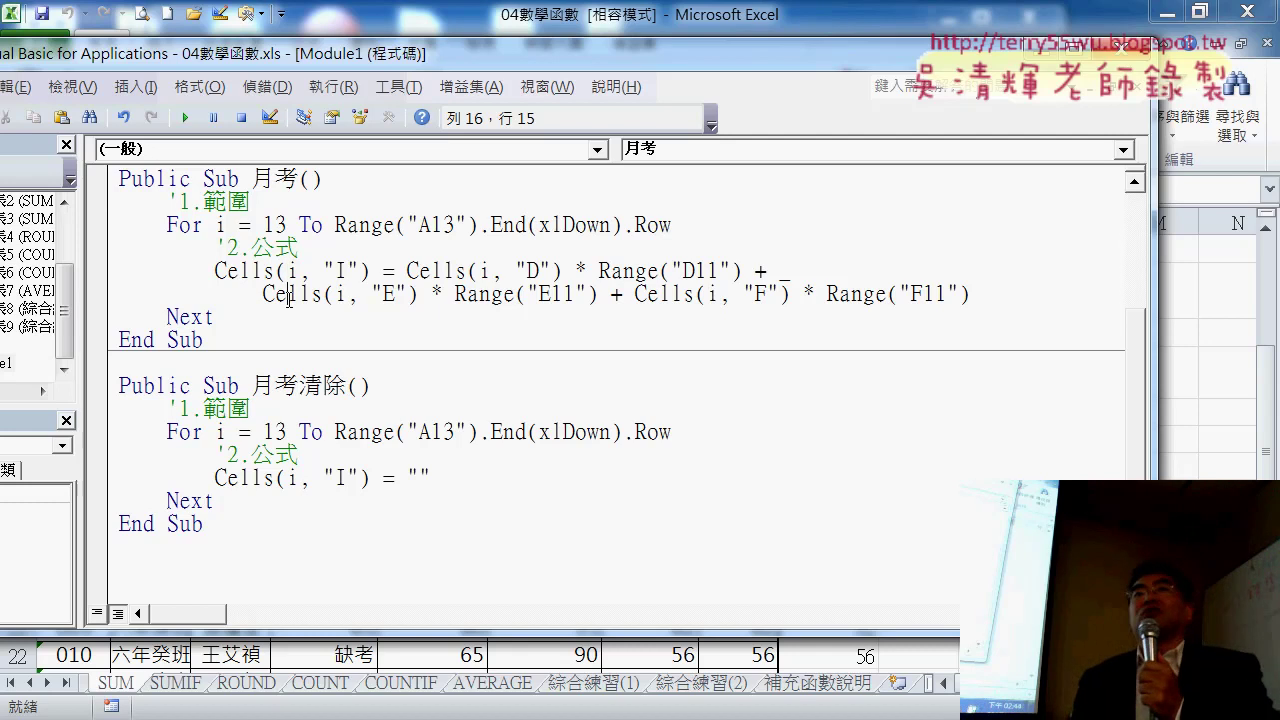
key("Left")
key("Left")
key("shift+Left")
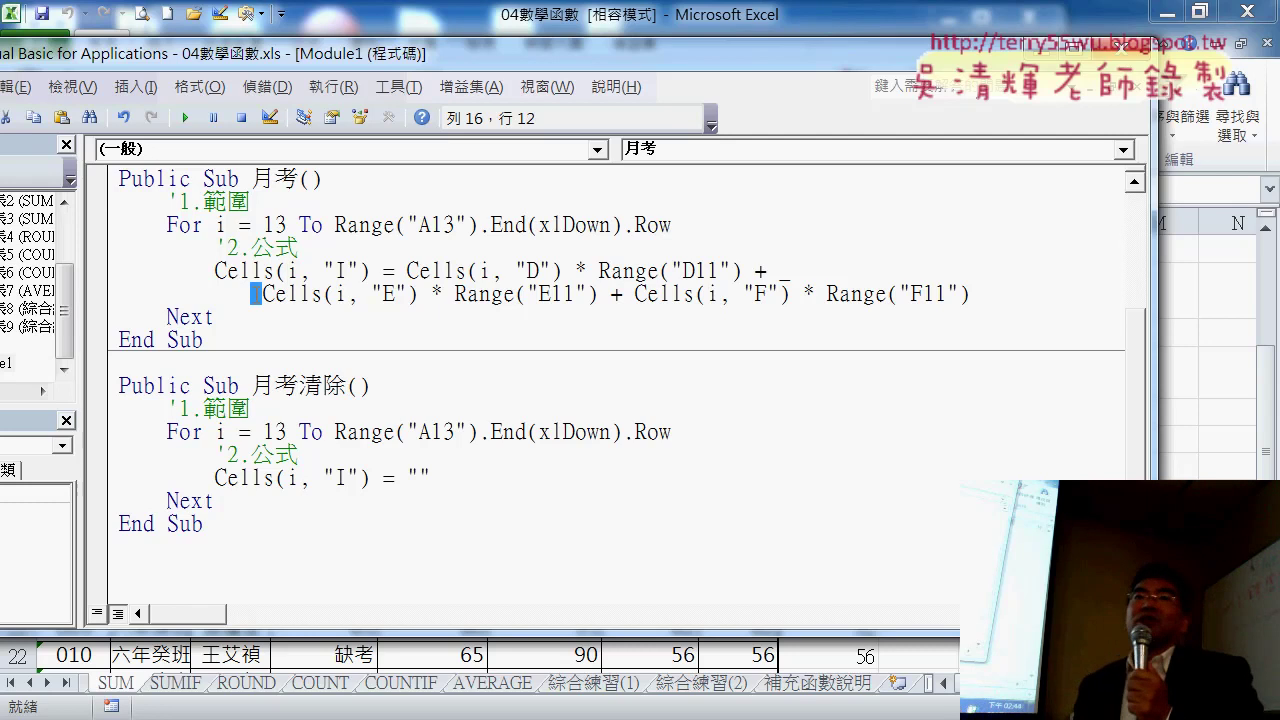
key("shift+Left")
key("shift+Left")
key("shift+Left")
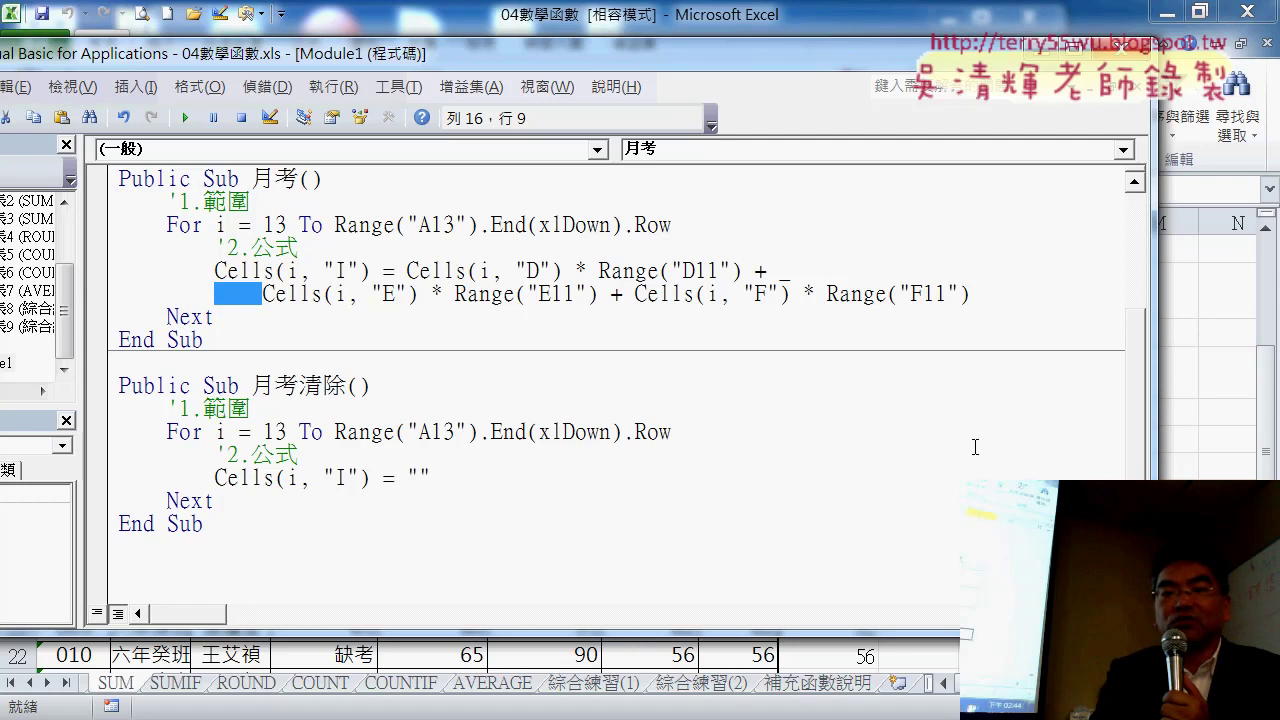
left_click_drag(1153, 447, 920, 447)
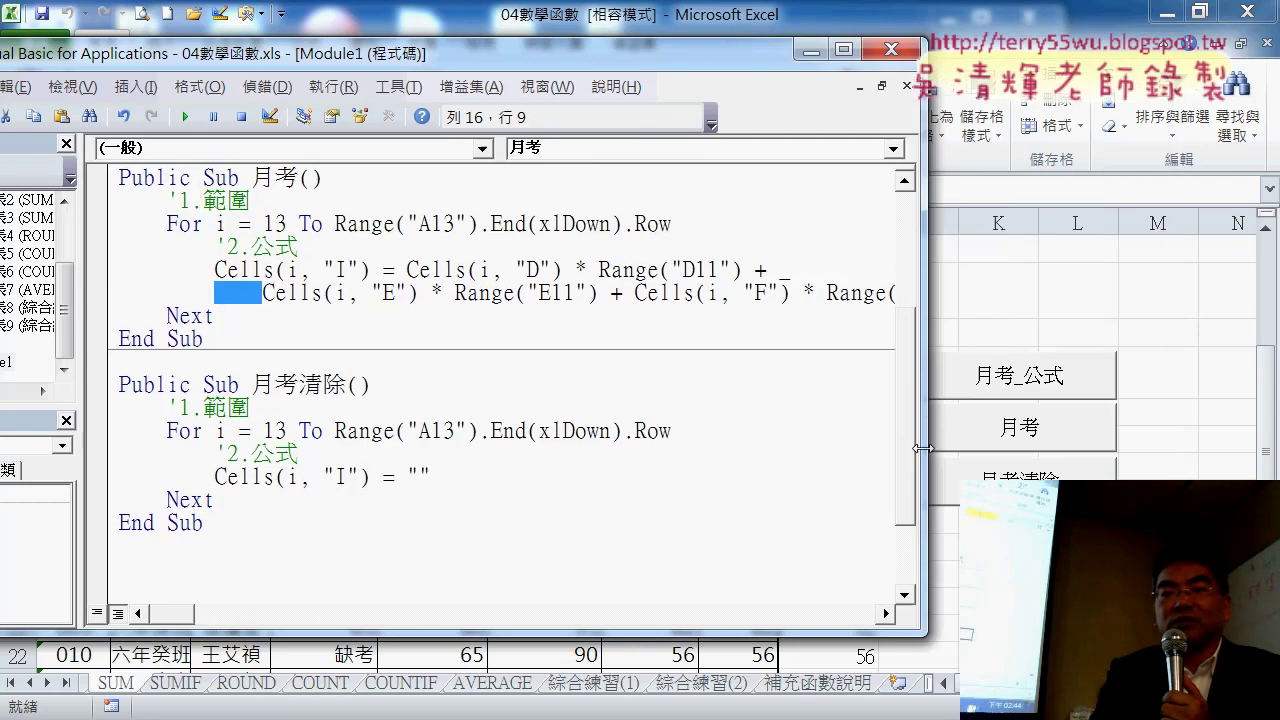
Leave the VBA editor from the 月考清除 macro and return to the score worksheet.
left_click(580, 451)
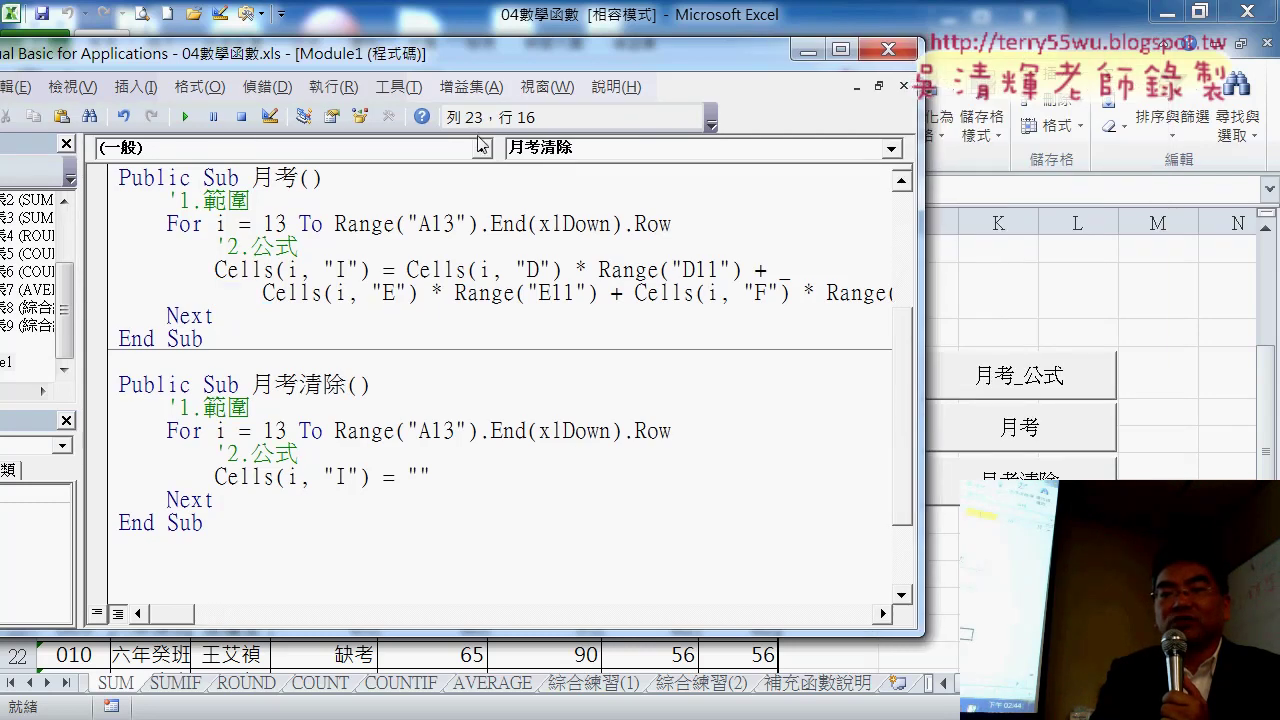
left_click(808, 50)
left_click(1077, 573)
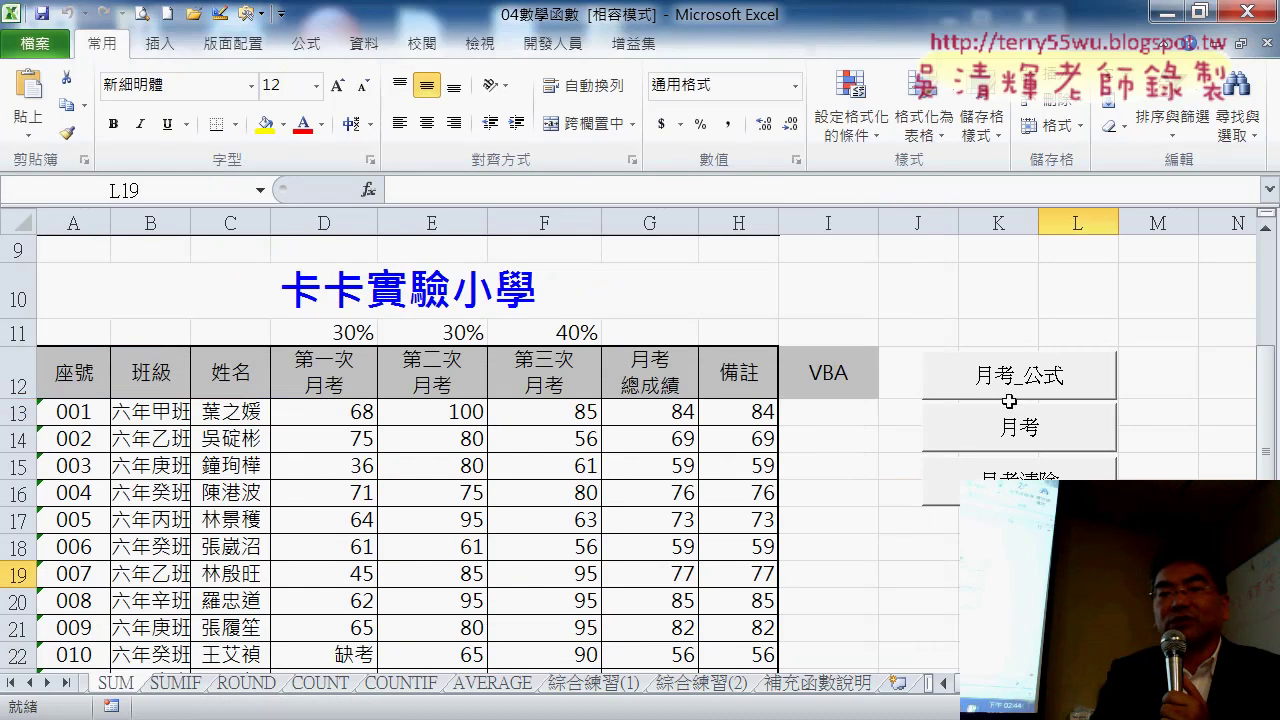
Run 月考_公式 and 月考, checking that I13 holds =SUMPRODUCT(D13:F13,D$11:F$11) showing 84, then restore the formulas.
left_click(1005, 375)
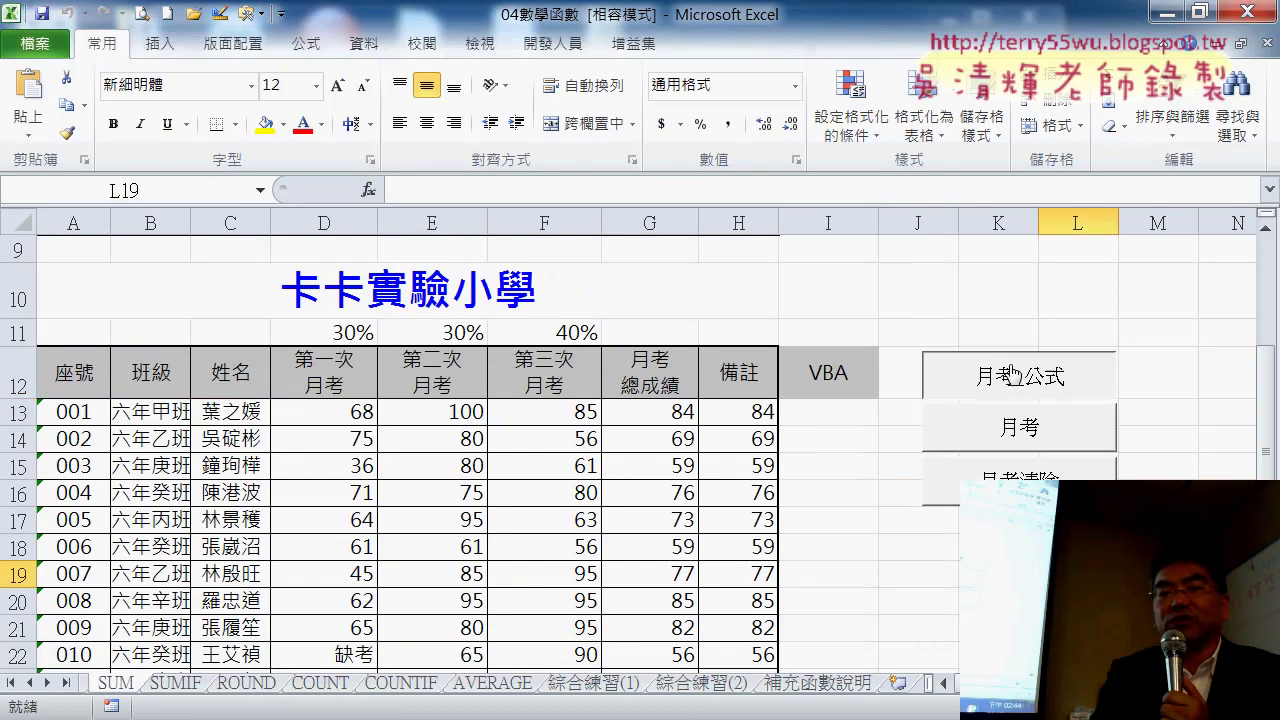
left_click(1035, 430)
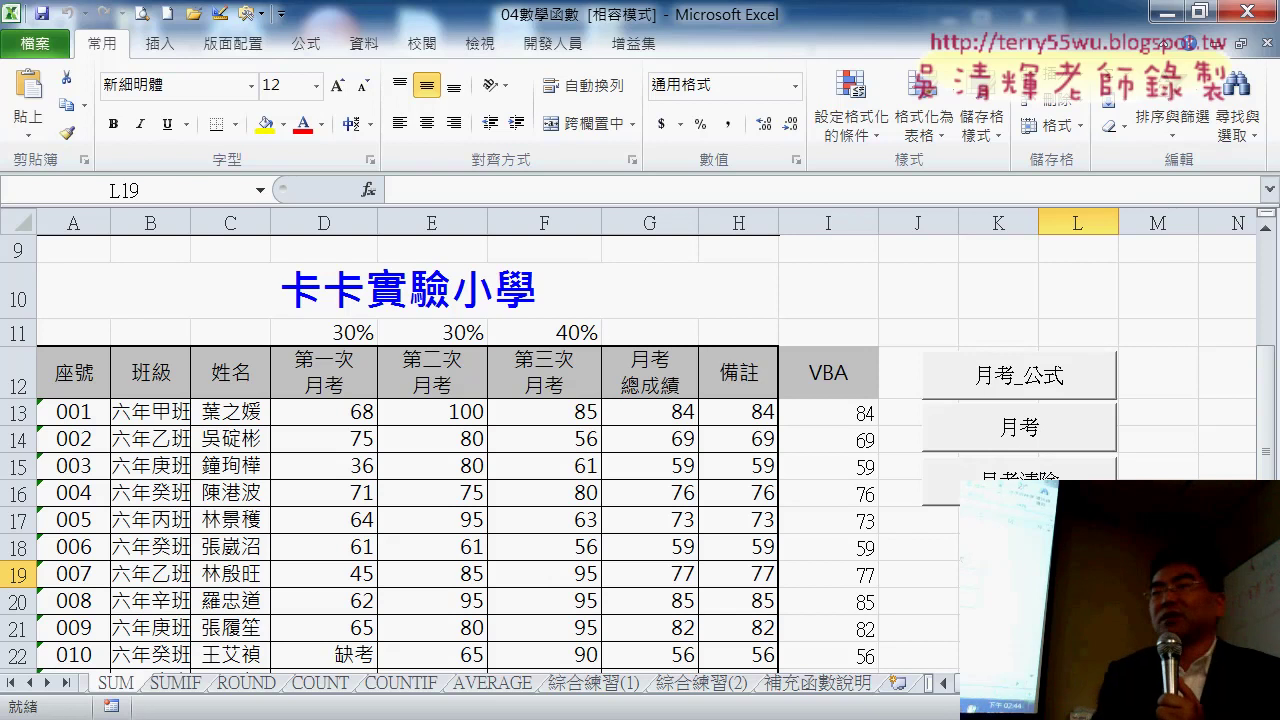
left_click(842, 423)
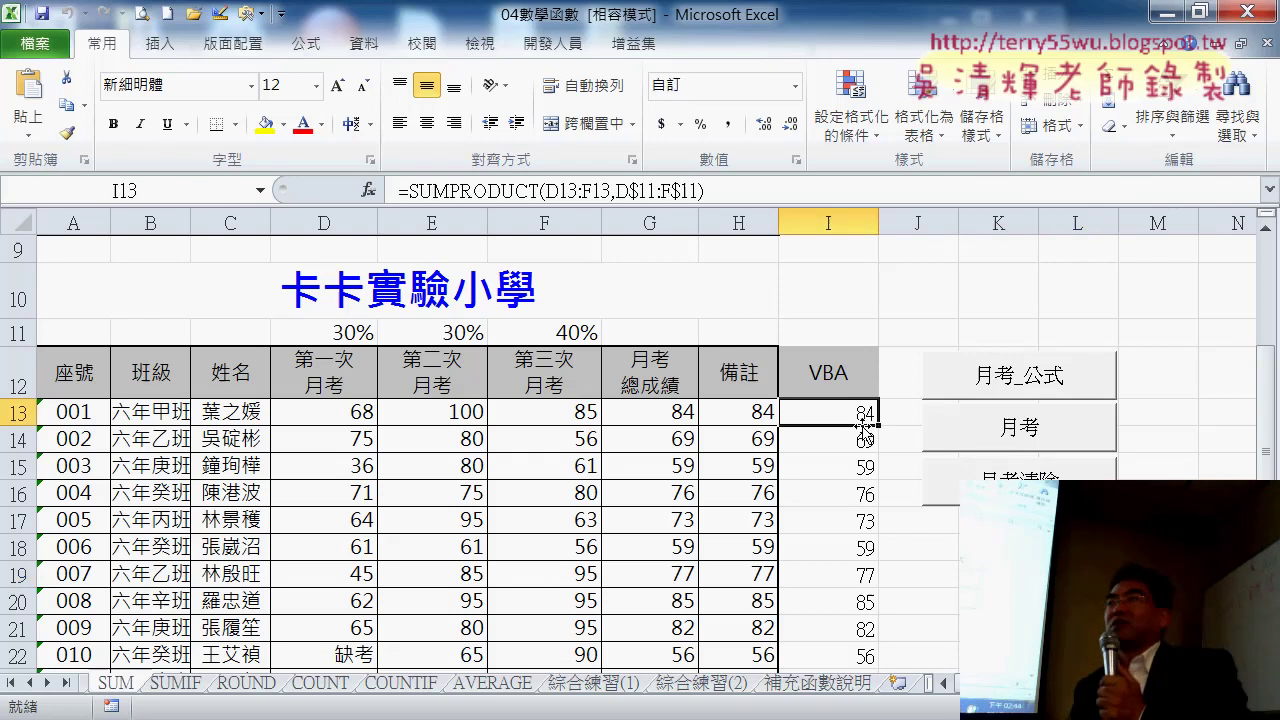
left_click(977, 446)
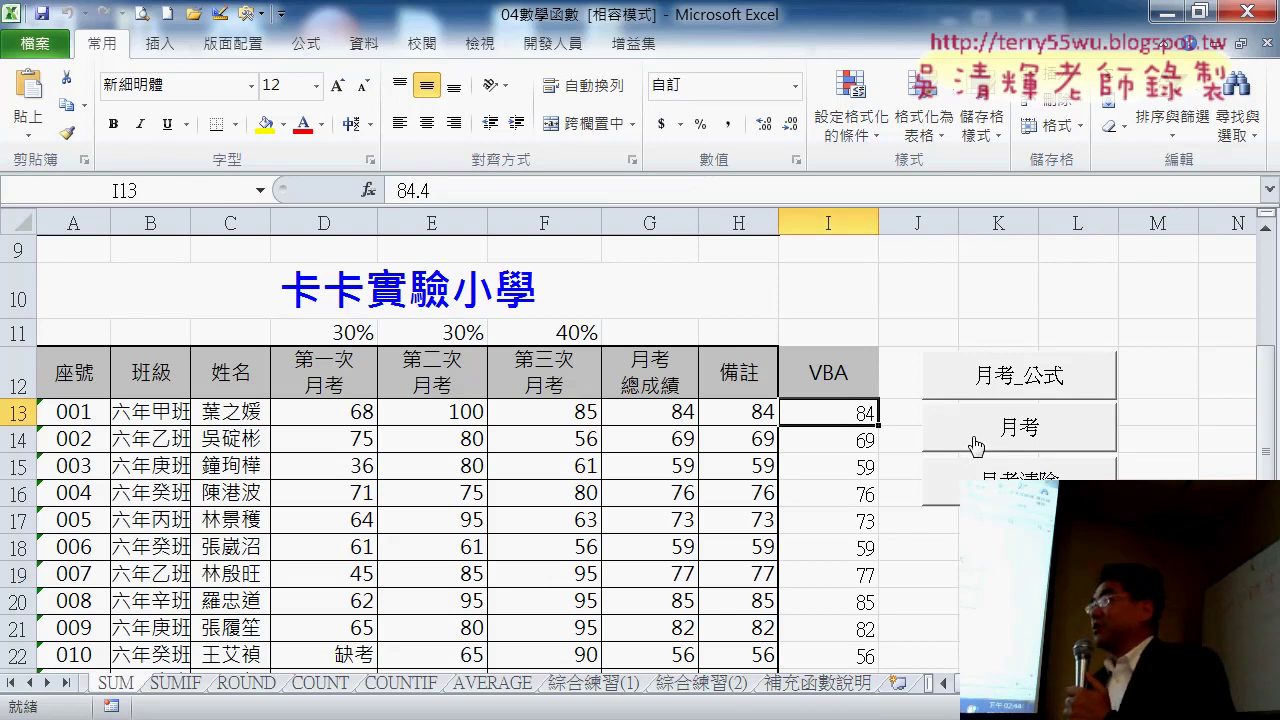
left_click(977, 393)
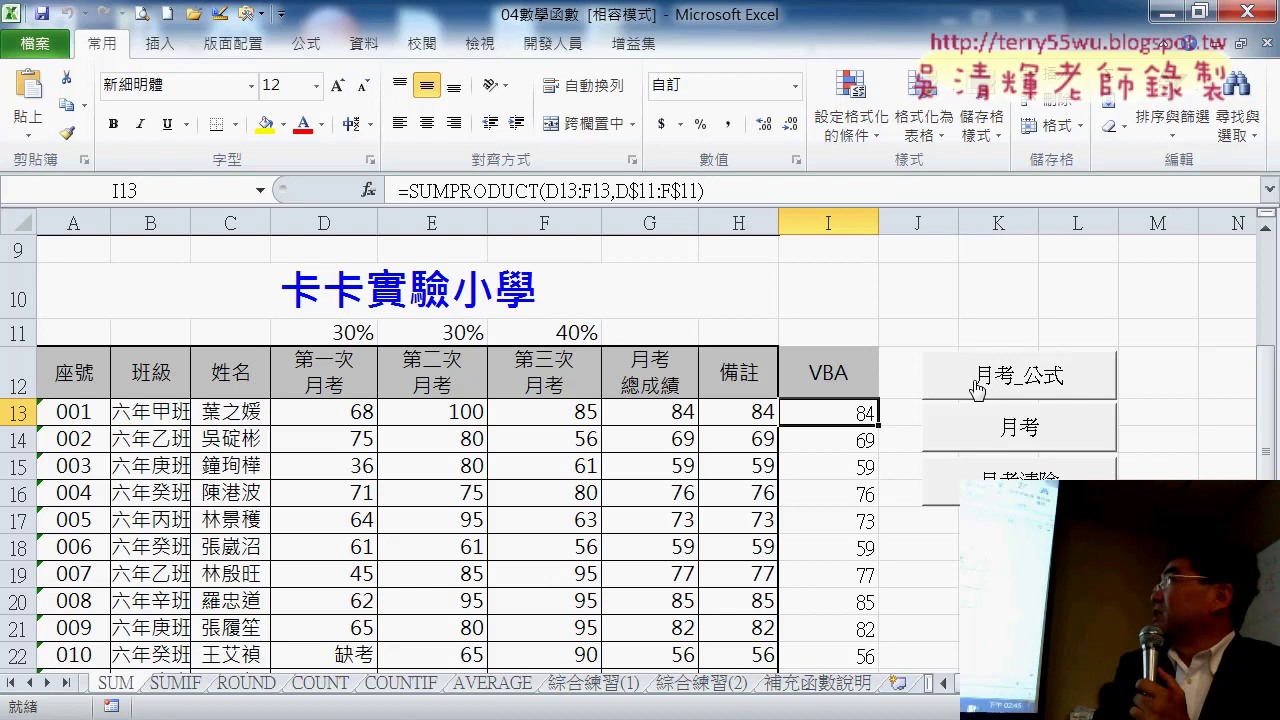
Rerun 月考_公式, then 月考, and compare the contents of cells I14 and I13.
left_click(977, 388)
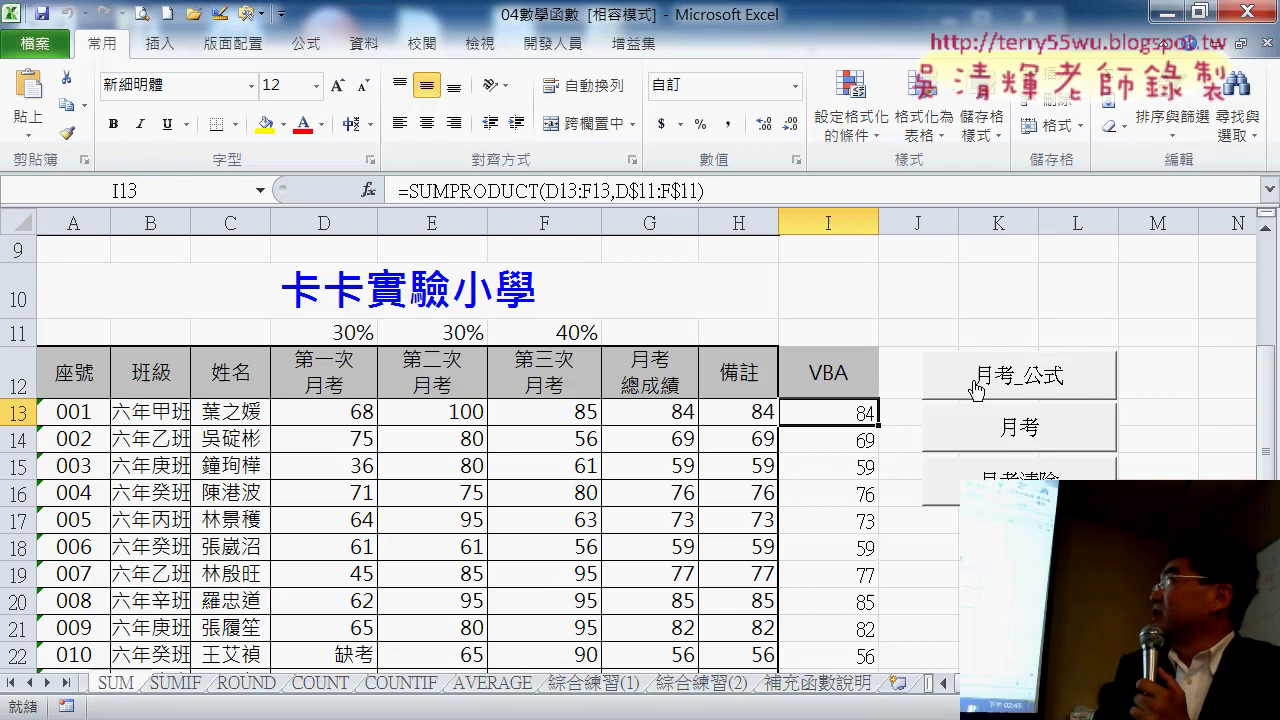
left_click(1025, 437)
left_click(846, 440)
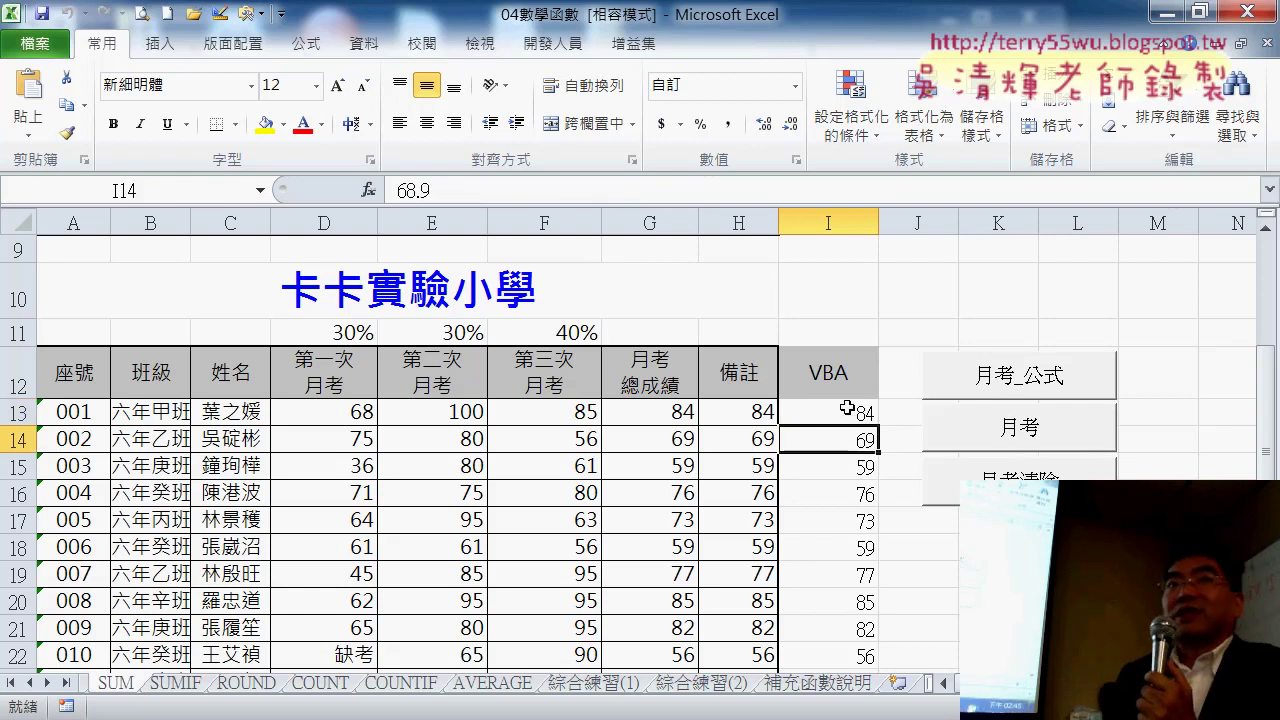
left_click(846, 408)
Restore the SUMPRODUCT formulas, check them in I13–I16, then run 月考 to leave plain values like 84.4.
left_click(1056, 378)
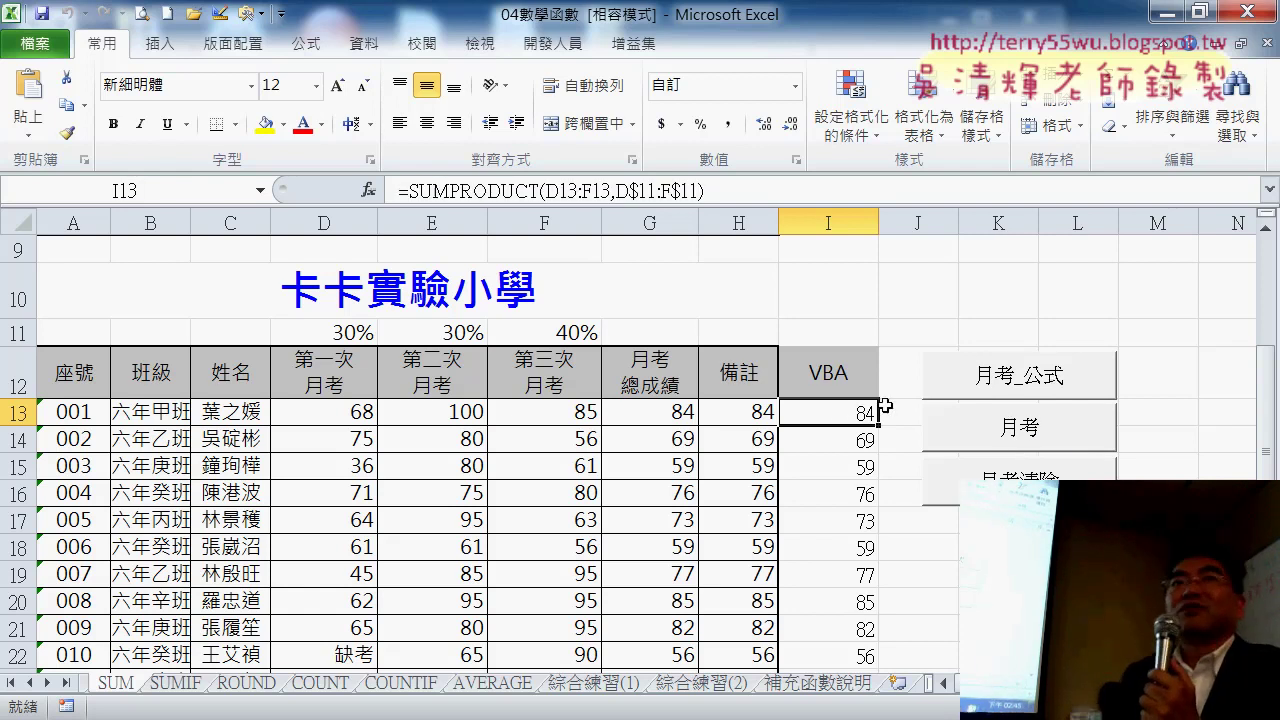
left_click(808, 437)
left_click(820, 466)
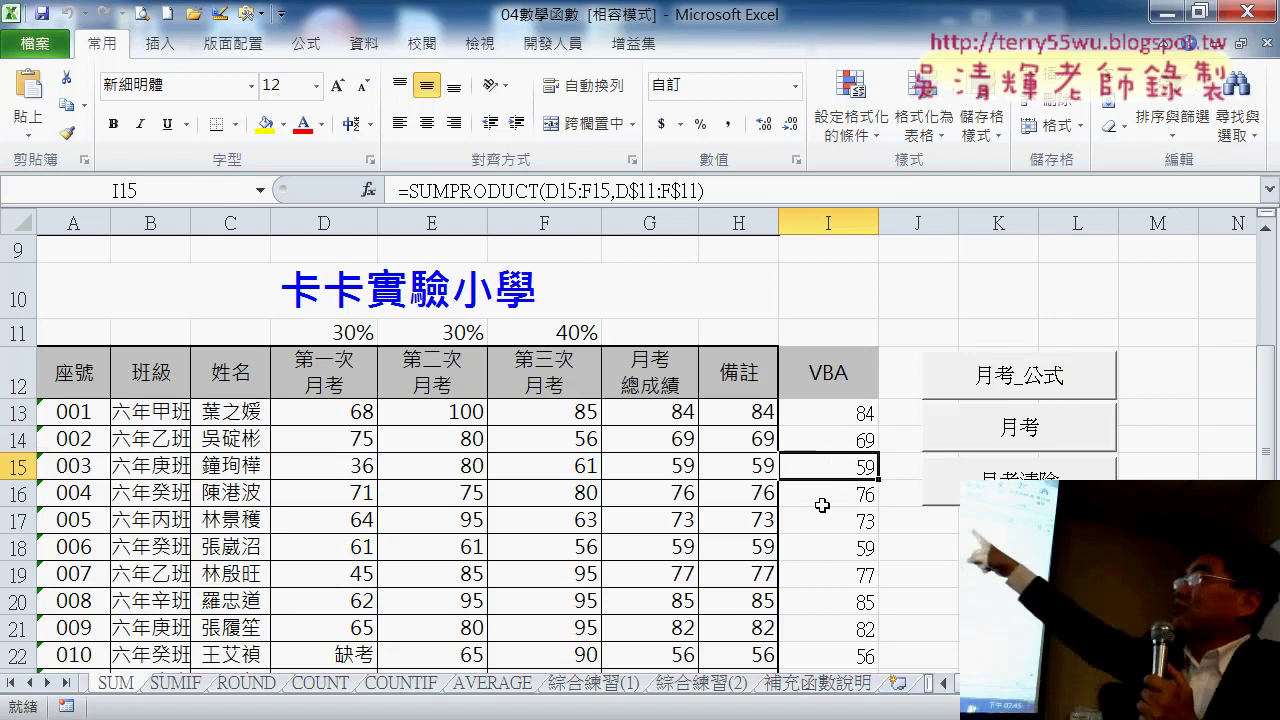
left_click(822, 506)
left_click(818, 414)
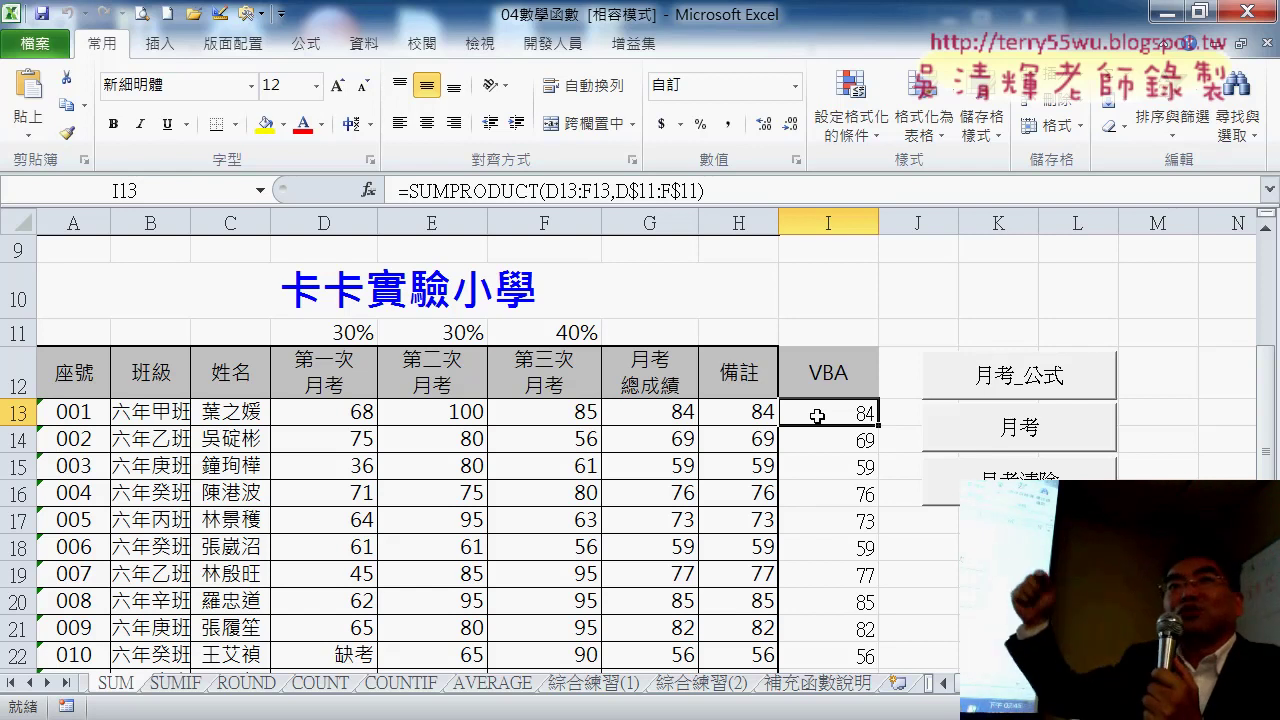
left_click(964, 446)
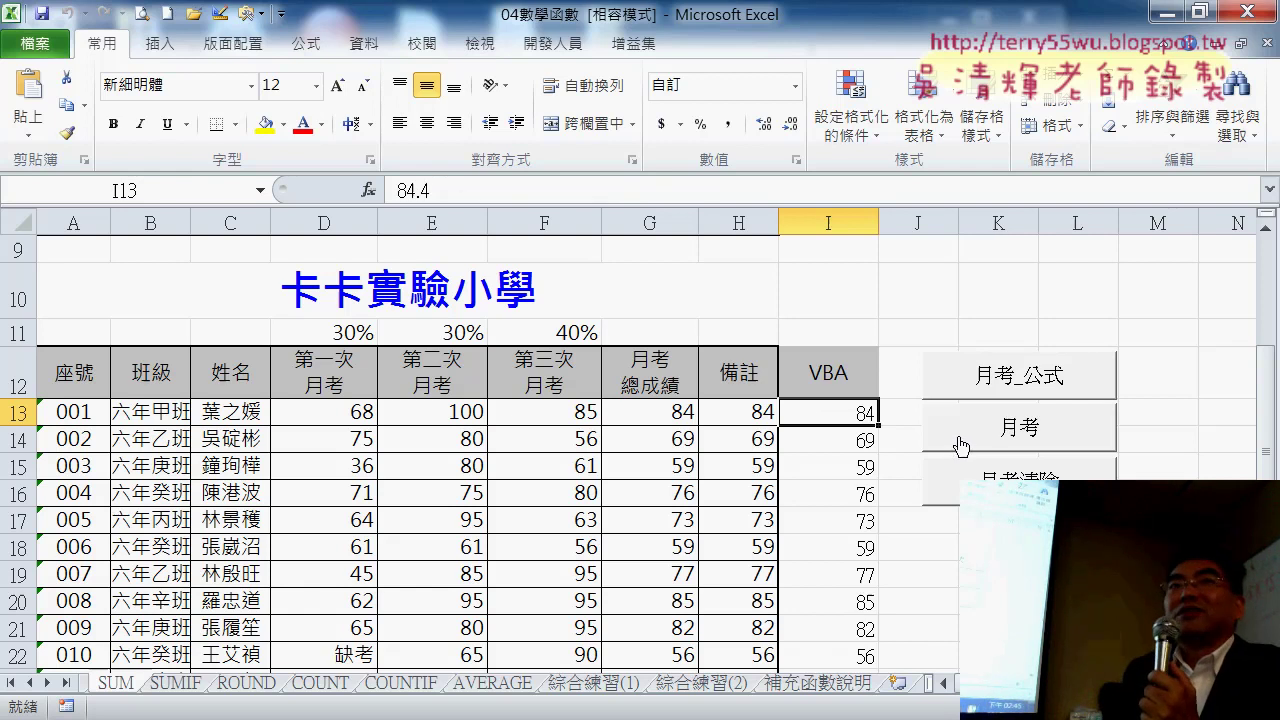